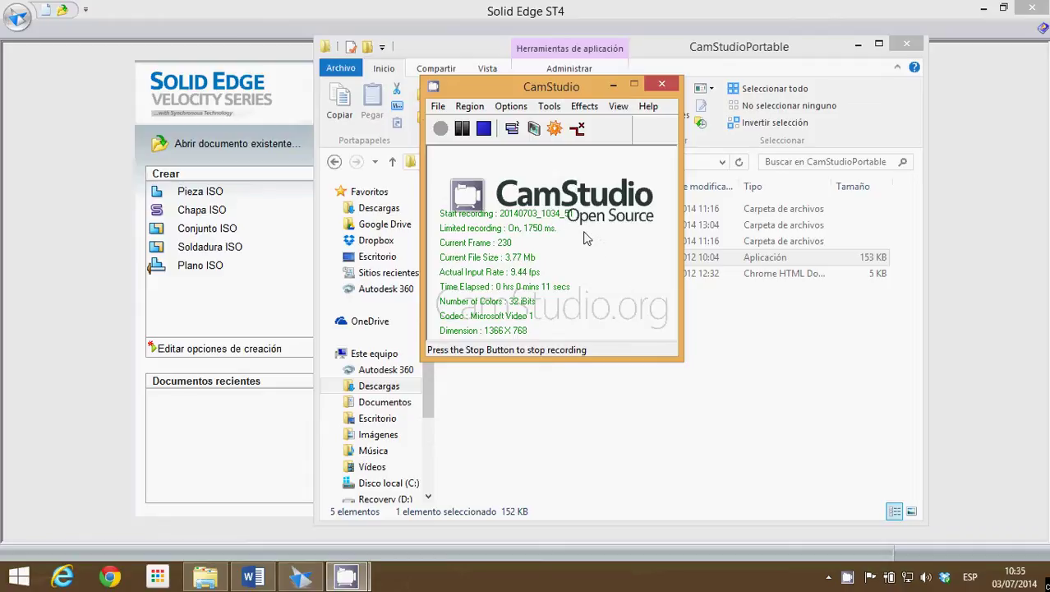
drag(542, 92, 525, 52)
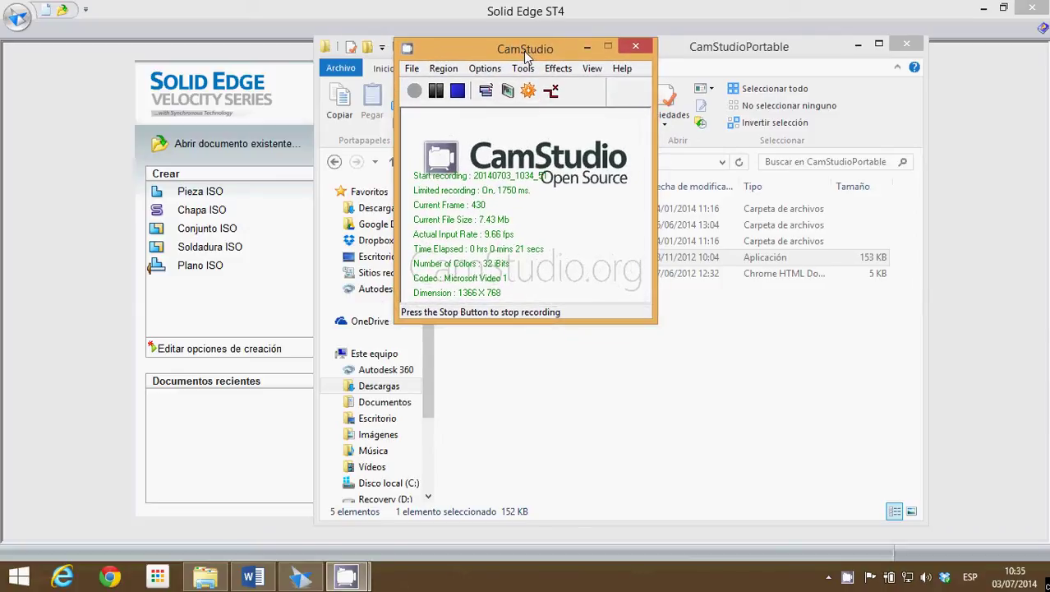
drag(524, 51, 513, 51)
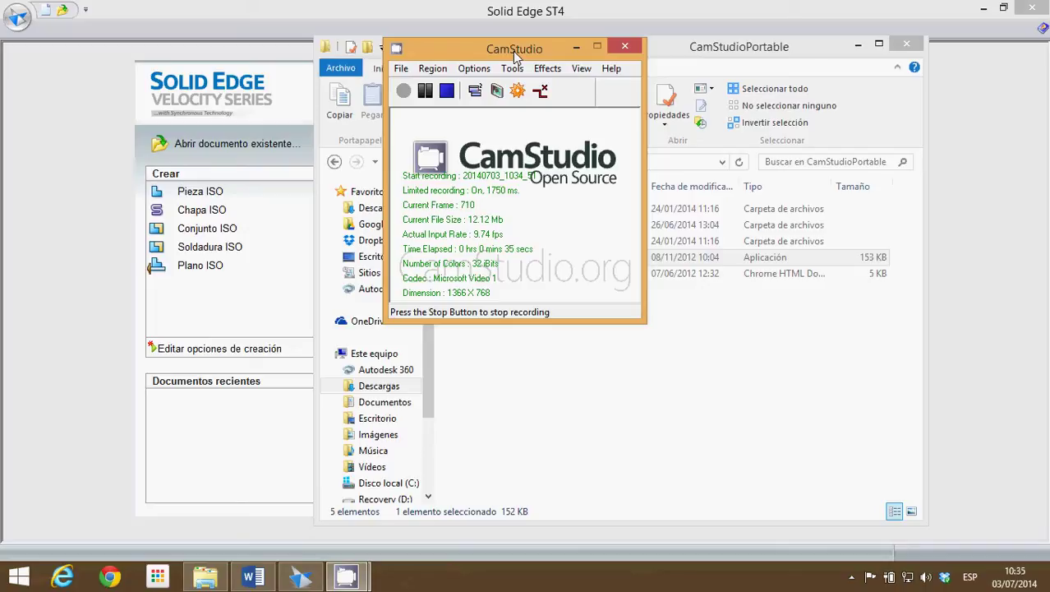
drag(515, 51, 532, 49)
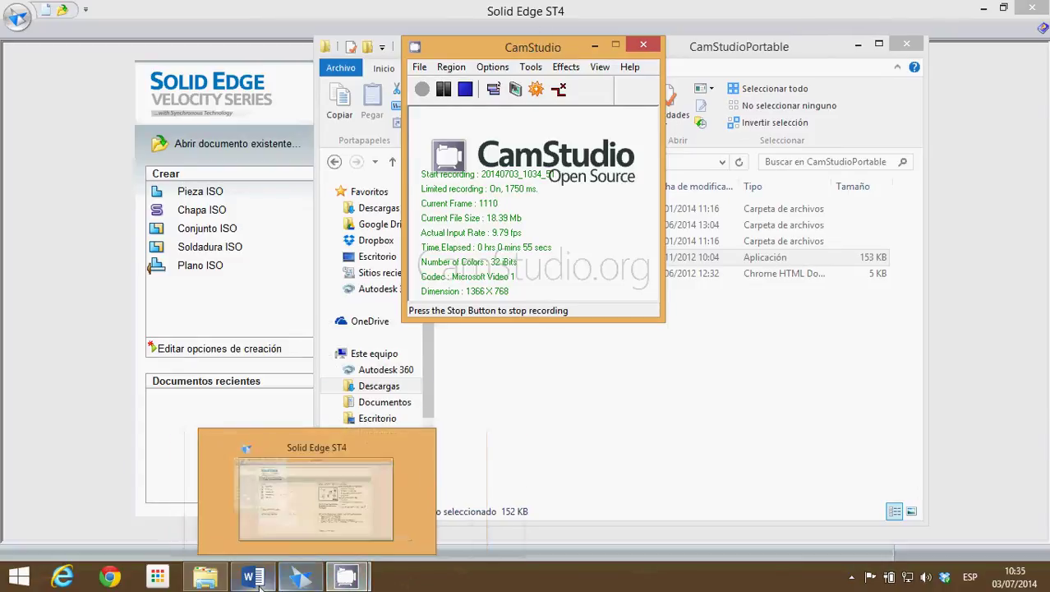
Step: Switch to the Word document with the practice exercises and examine the dimensioned drawing of part 3 in Variante 23
mouse_move(257, 583)
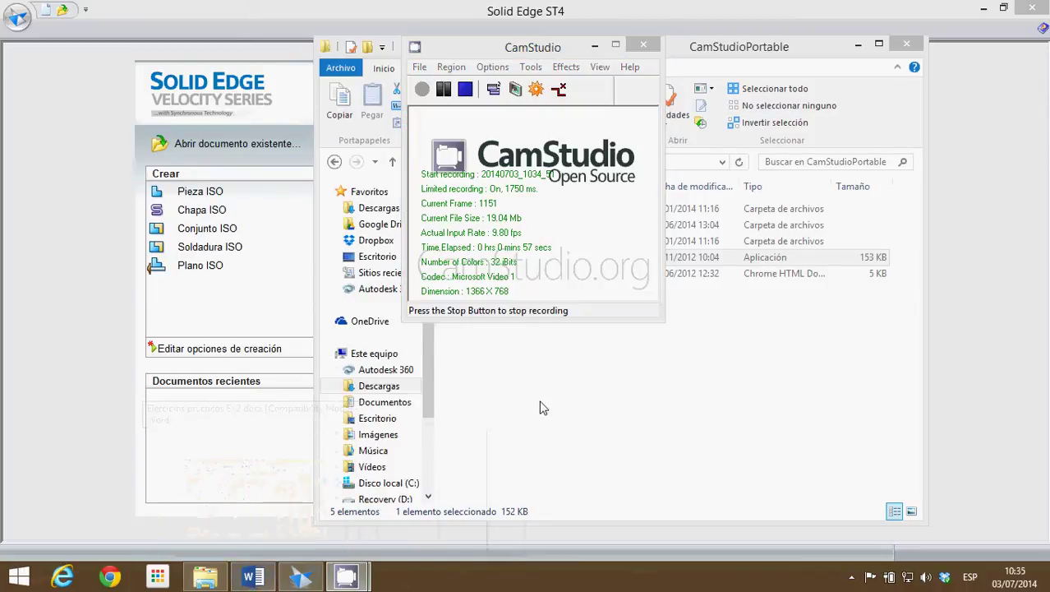
click(263, 578)
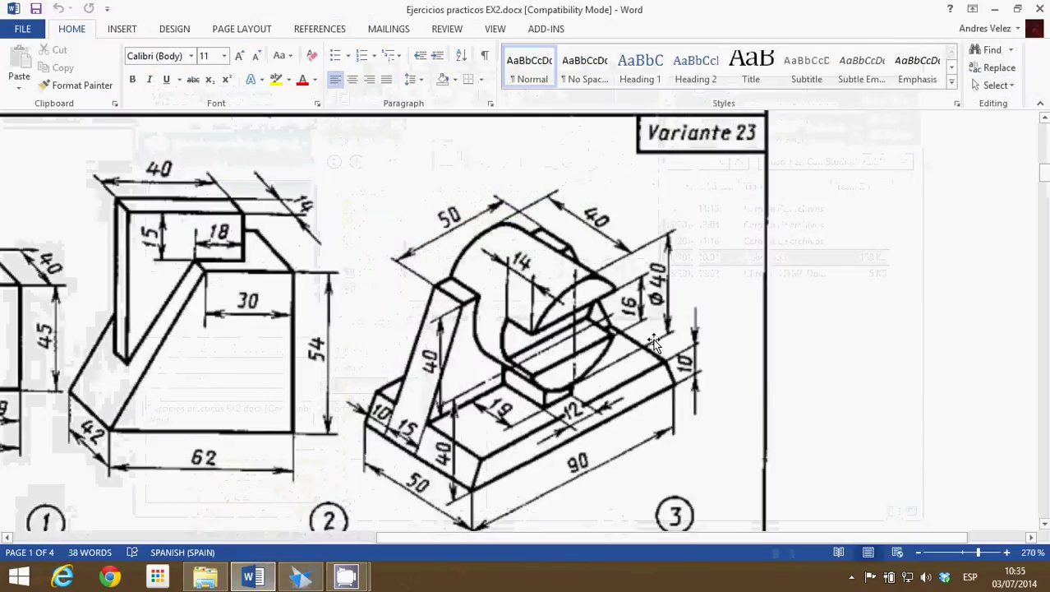
scroll(654, 344, down, 3)
scroll(654, 344, up, 3)
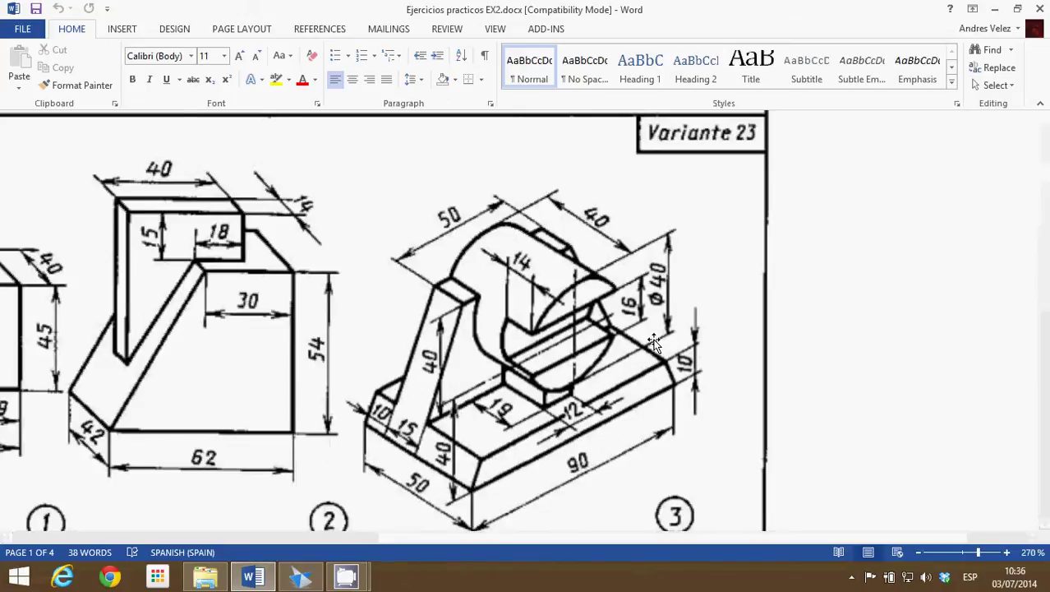
scroll(654, 344, down, 3)
scroll(654, 344, up, 3)
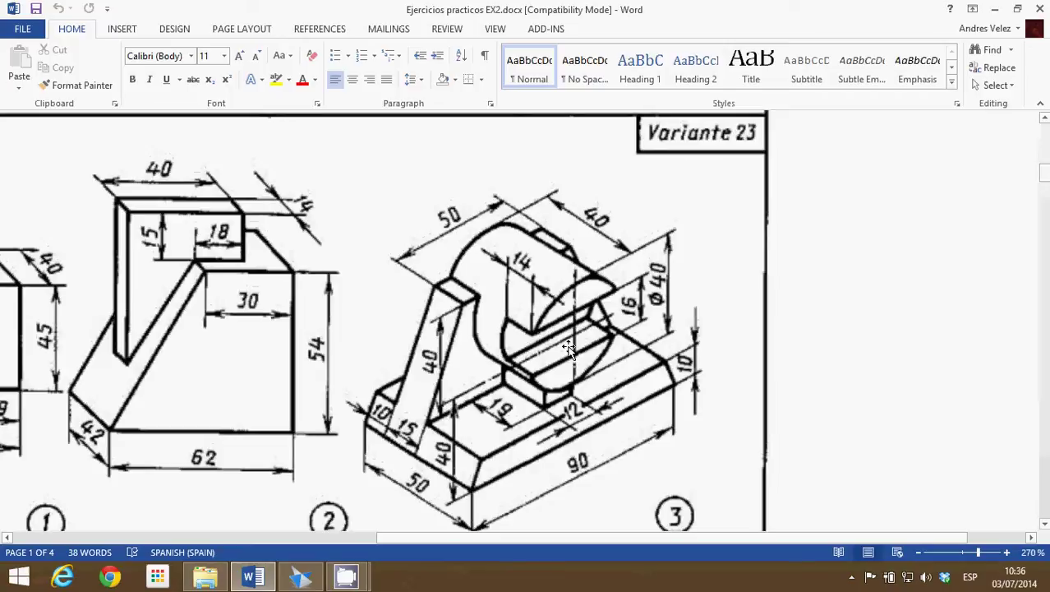
scroll(569, 348, up, 5)
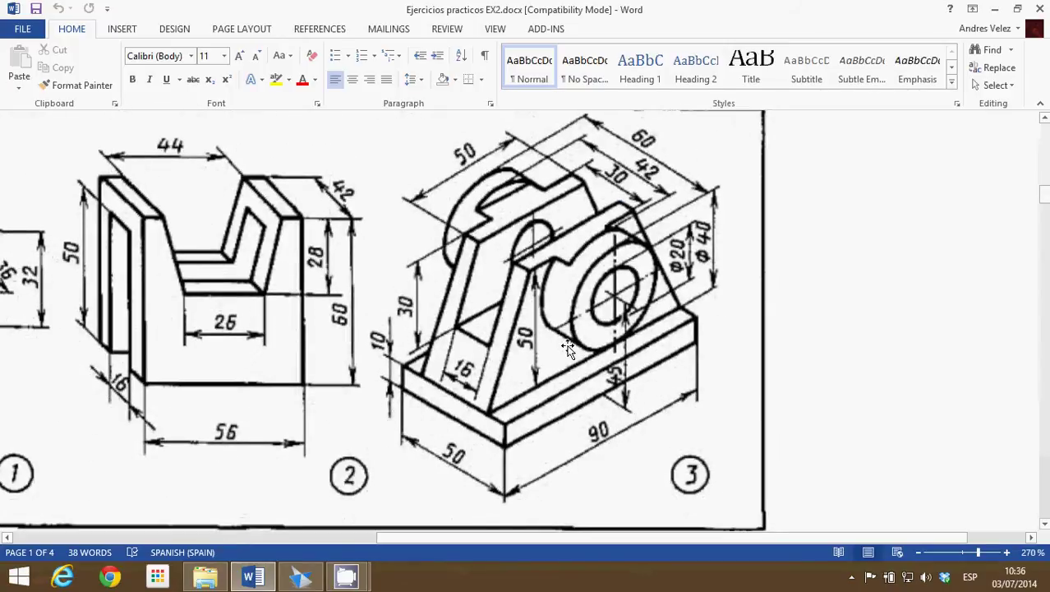
scroll(568, 349, down, 4)
scroll(568, 349, down, 4)
scroll(568, 348, up, 2)
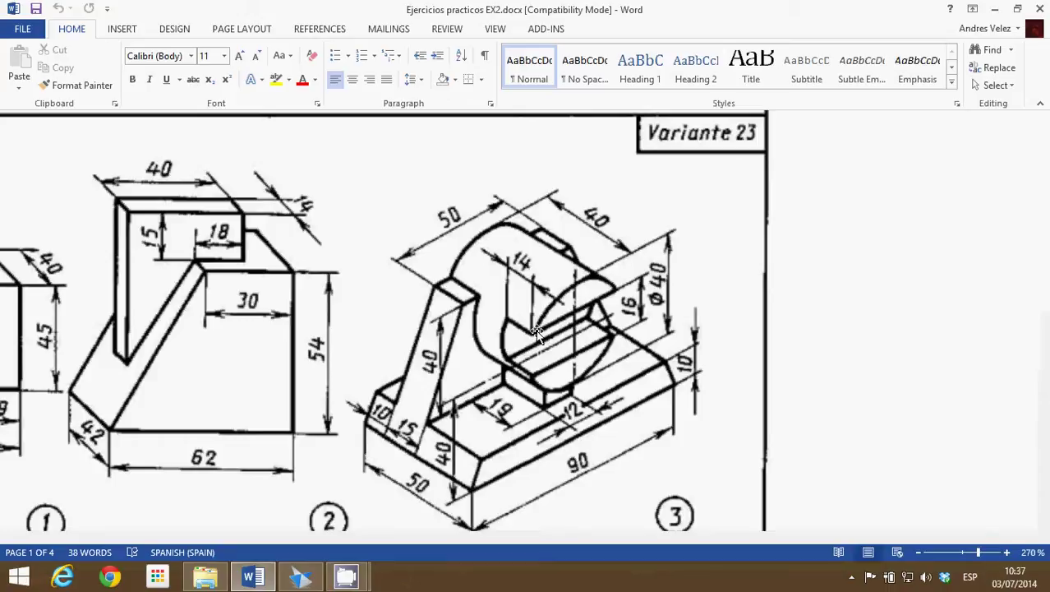
scroll(536, 330, down, 1)
scroll(536, 330, up, 1)
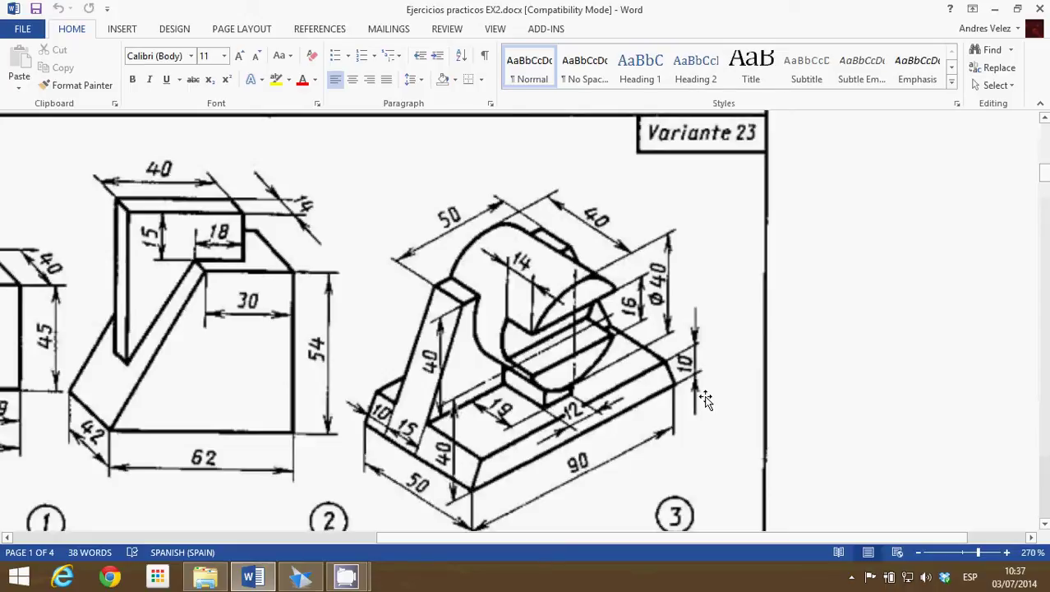
Step: Switch to Solid Edge, create a new Pieza ISO document, and change it to the ordered modelling environment
click(303, 575)
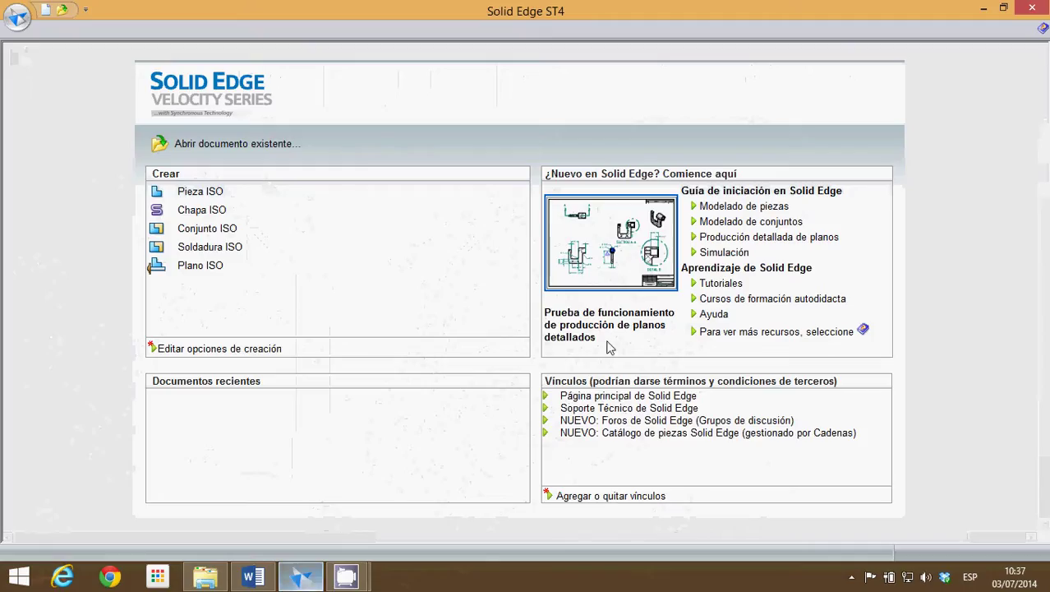
click(207, 194)
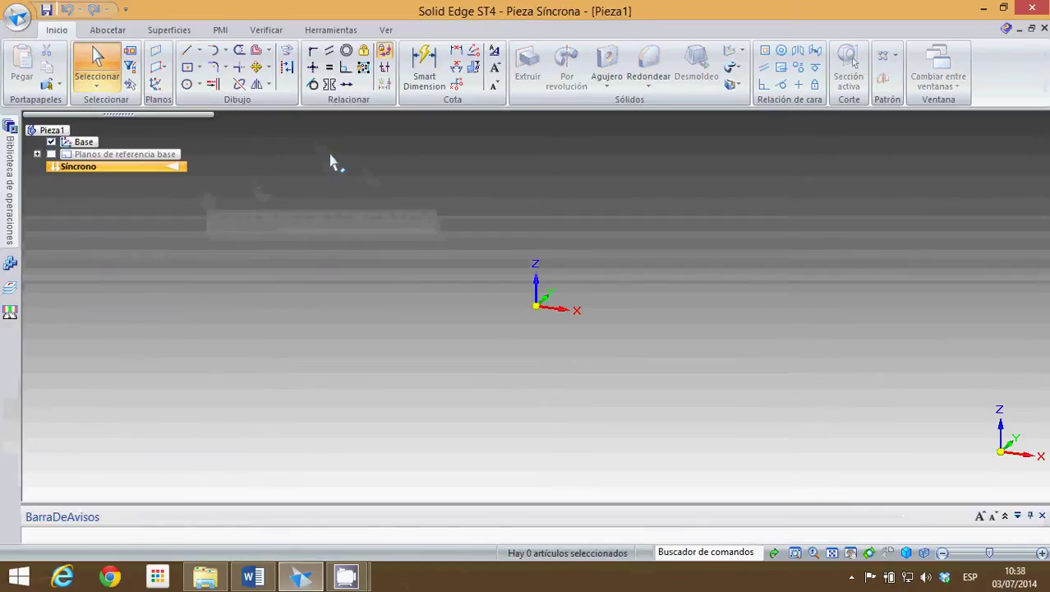
right_click(85, 169)
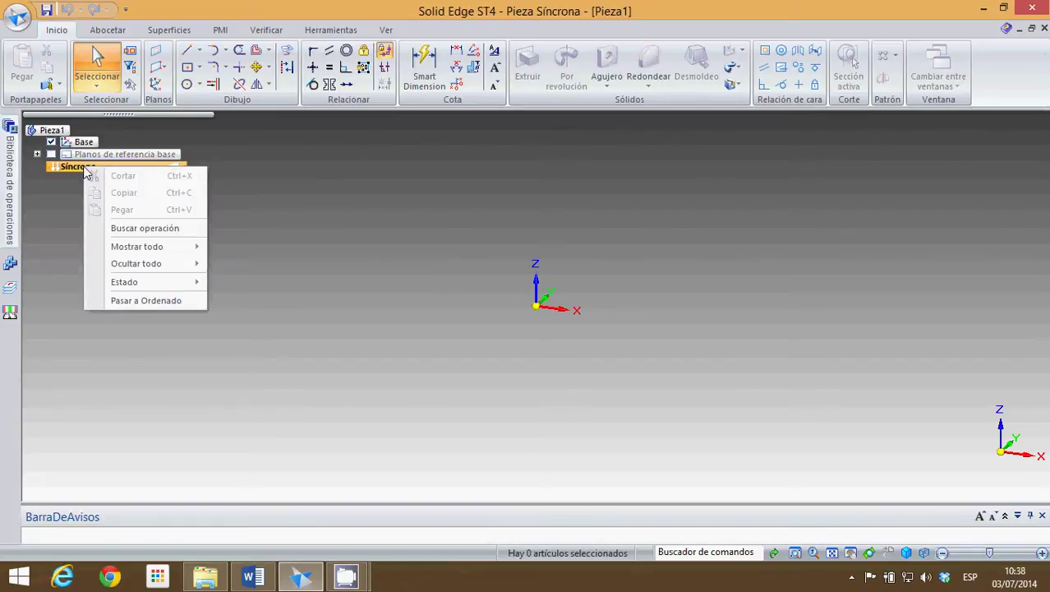
click(146, 301)
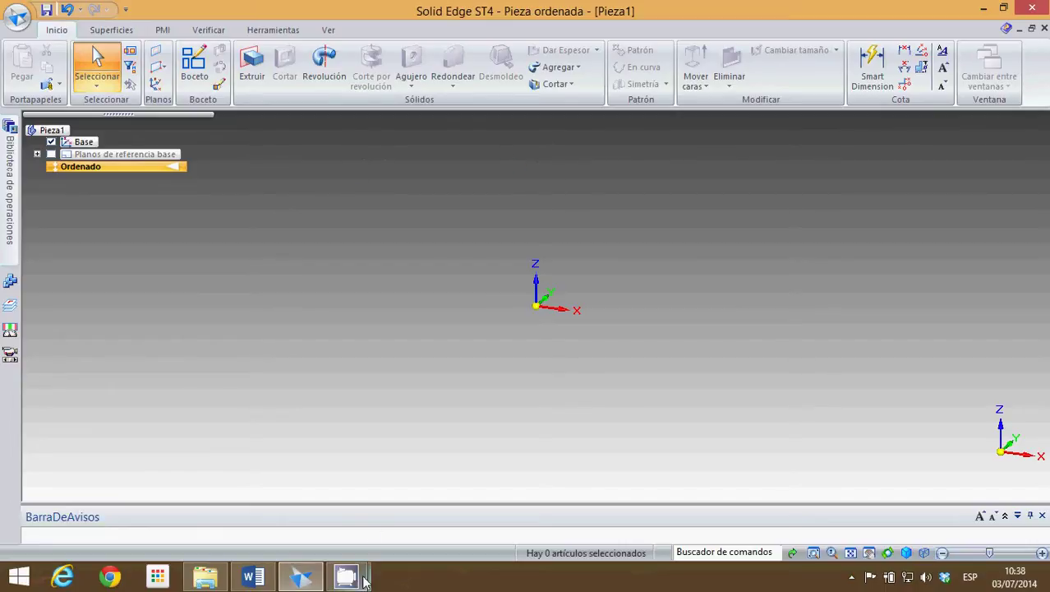
Step: After a look at the reference drawing, start an Extrude in Solid Edge with its profile sketch on the base YZ plane
click(300, 575)
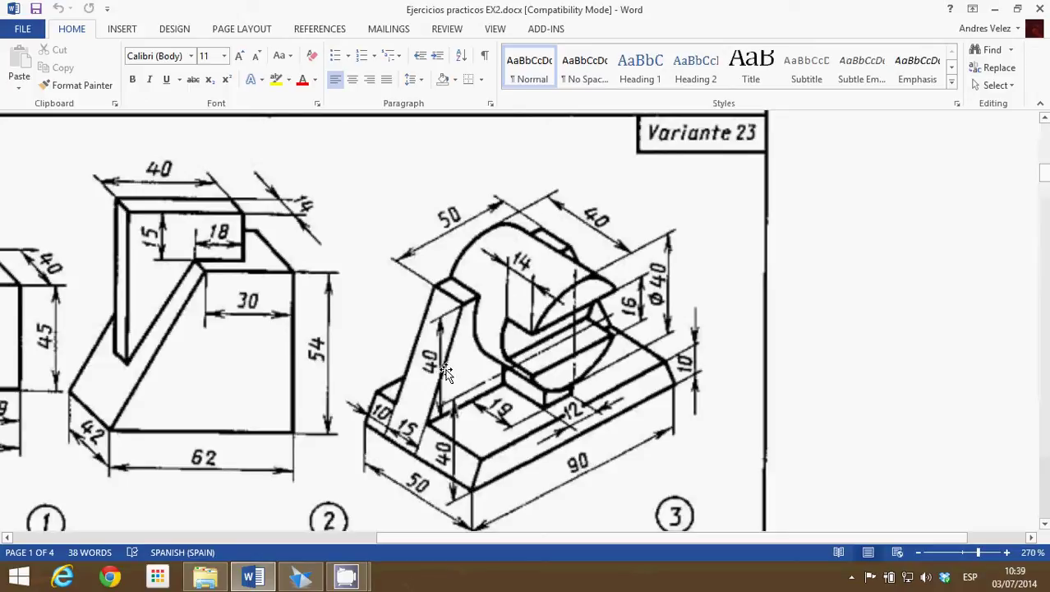
click(304, 579)
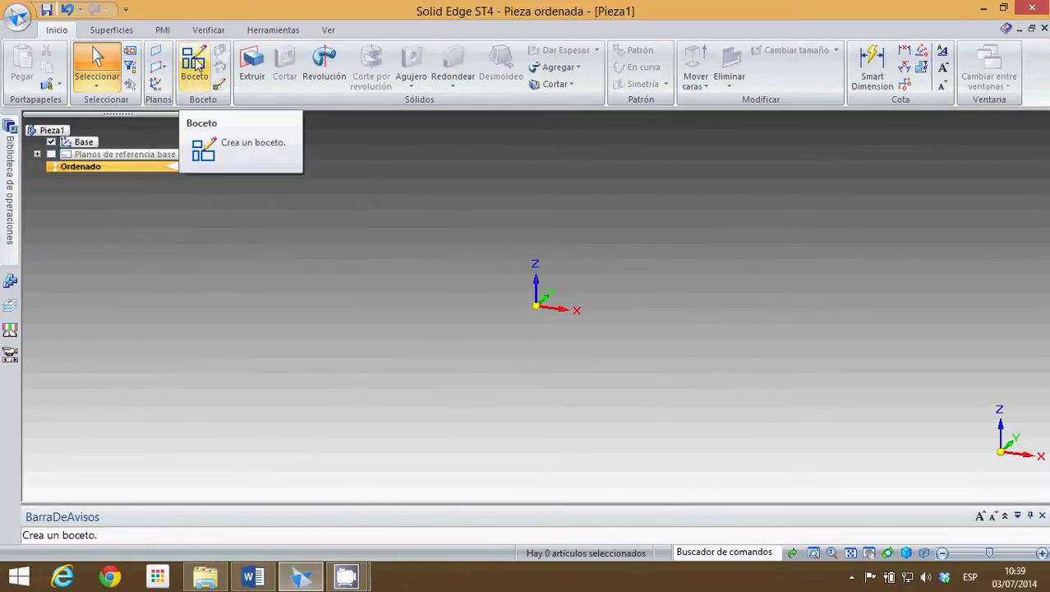
click(252, 64)
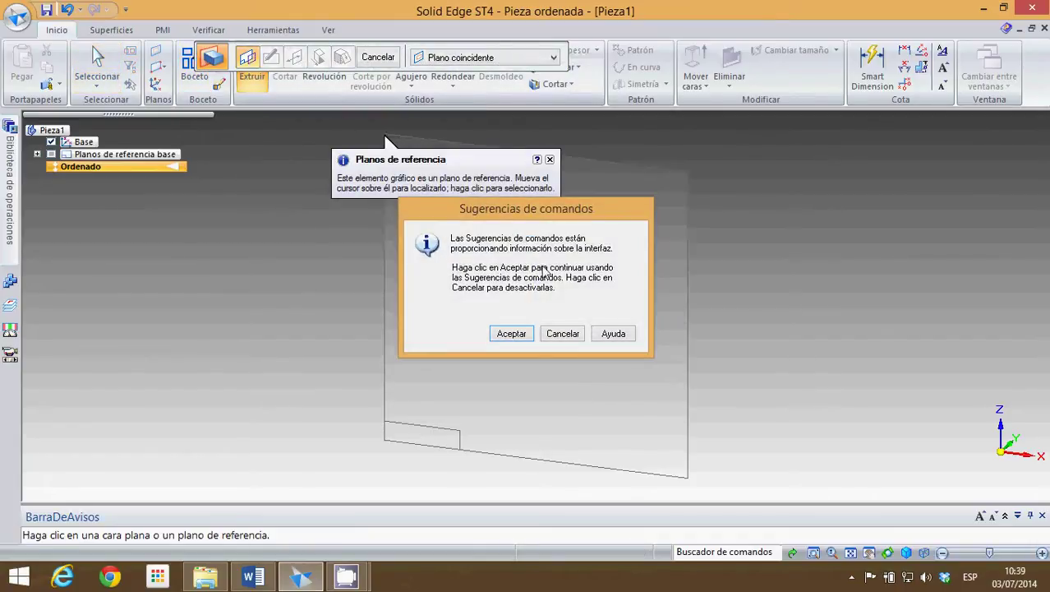
drag(541, 211, 200, 260)
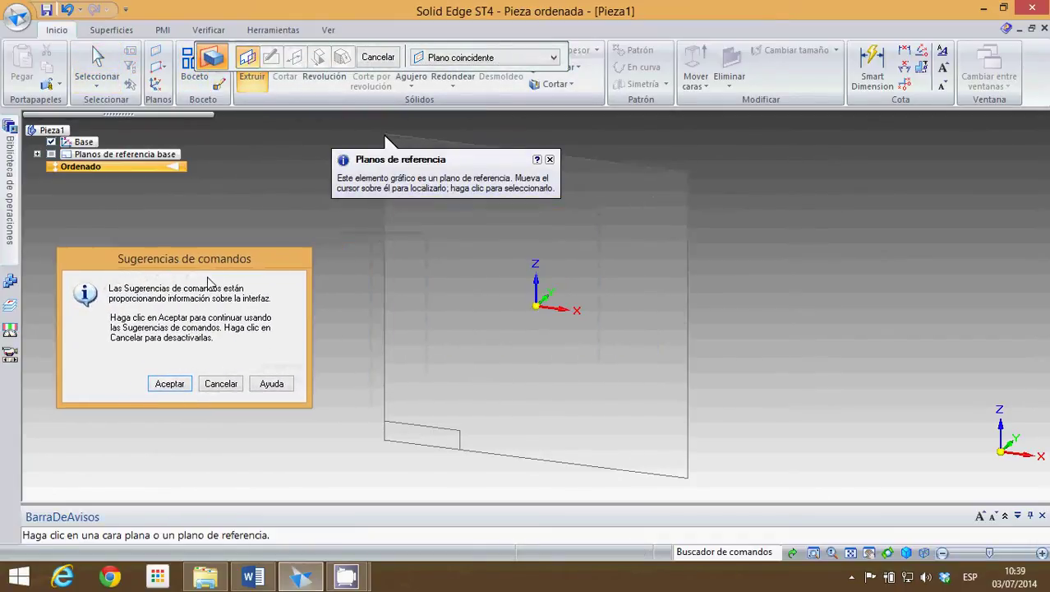
click(167, 383)
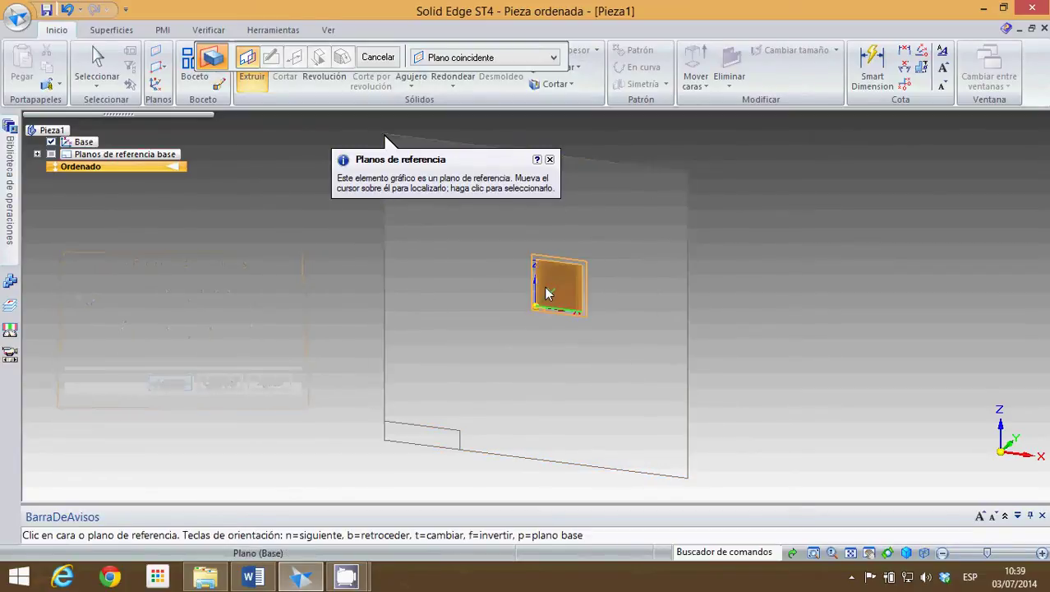
middle_drag(619, 298, 581, 255)
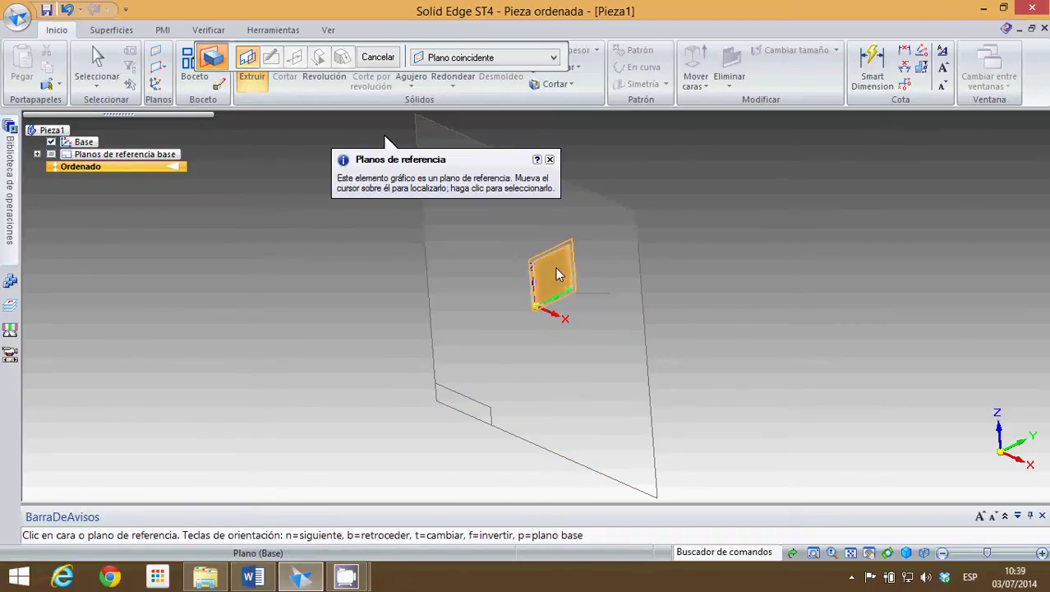
click(558, 274)
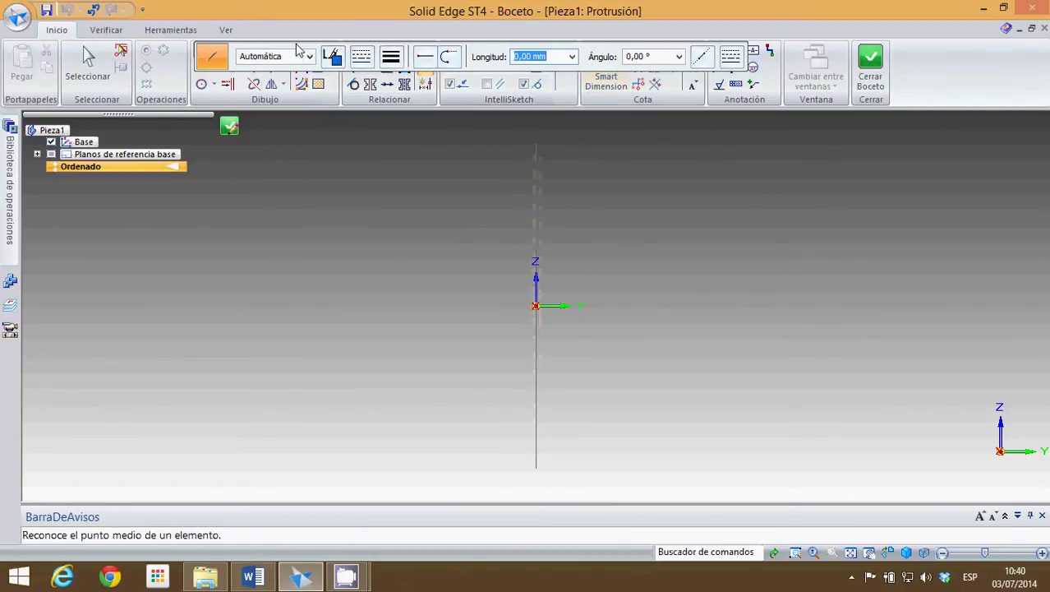
Step: Sketch a horizontal line about 110 mm long from the origin along the Y axis
drag(297, 50, 336, 141)
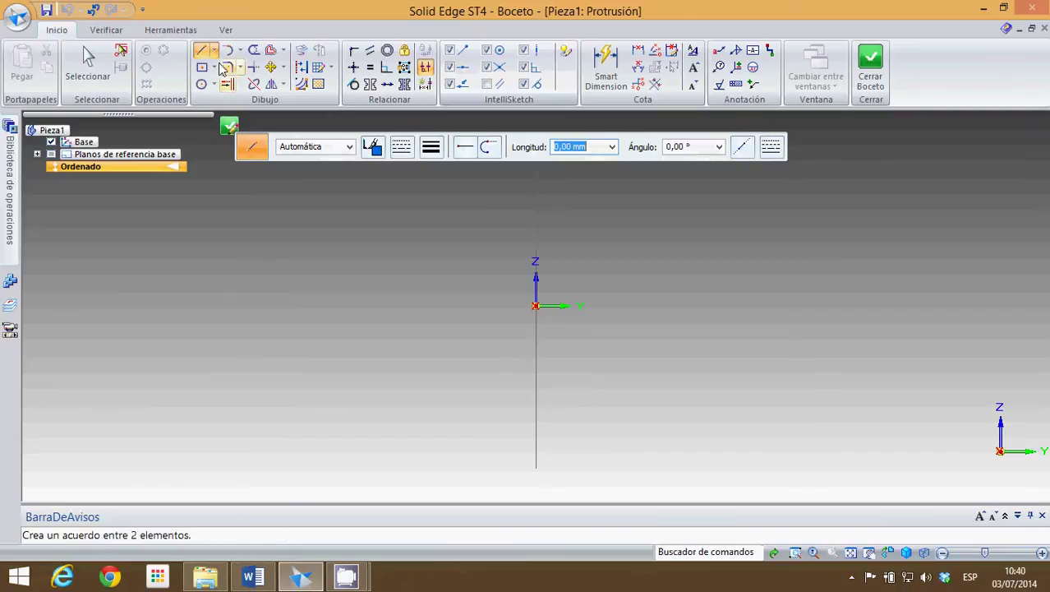
click(536, 307)
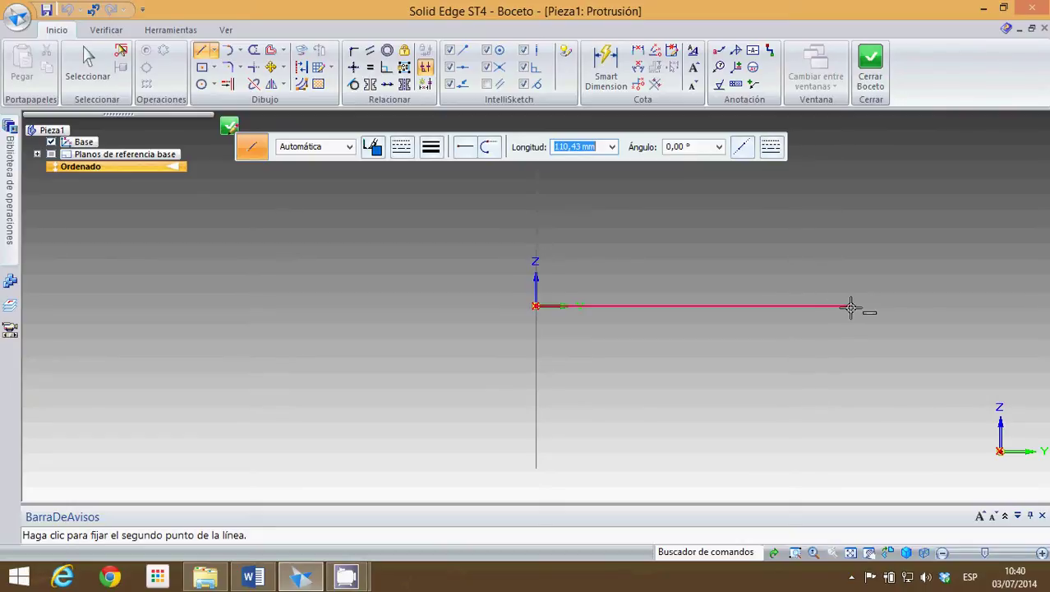
click(851, 305)
right_click(867, 267)
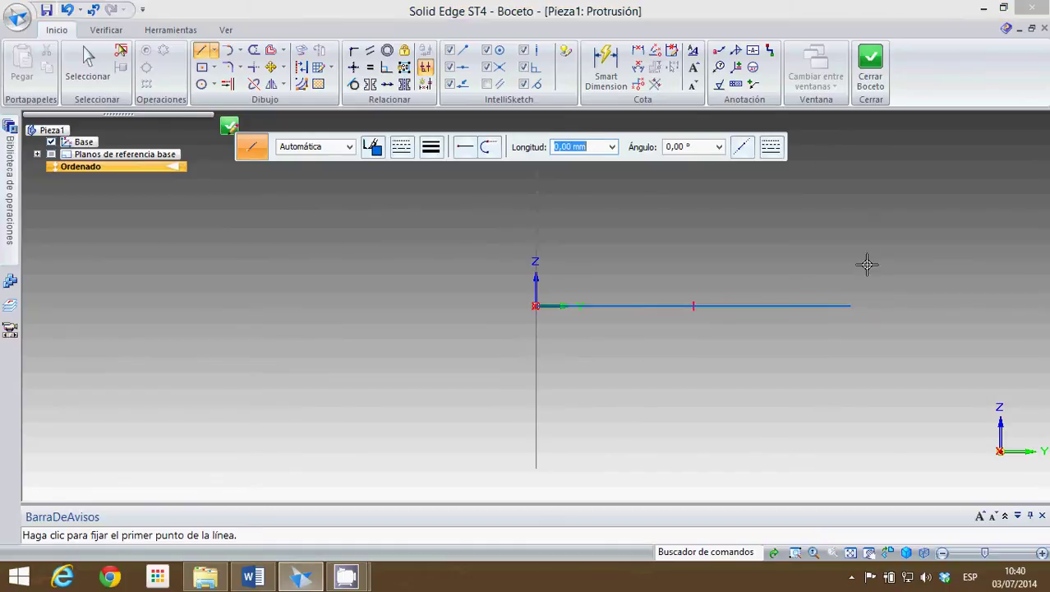
Step: Dimension the horizontal base line with Smart Dimension and set its length to 90 mm
click(605, 64)
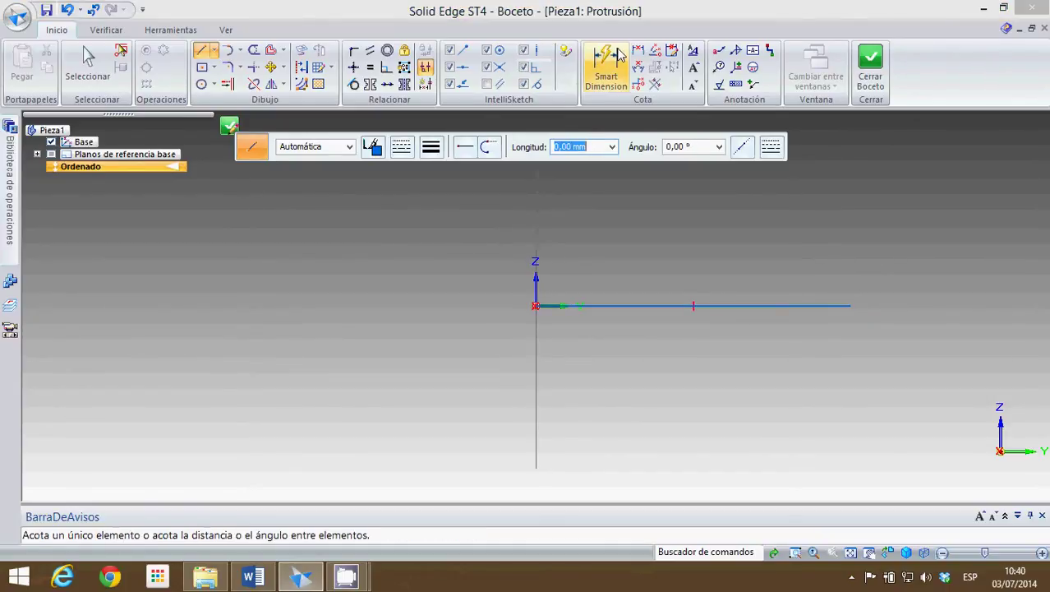
click(707, 305)
click(692, 400)
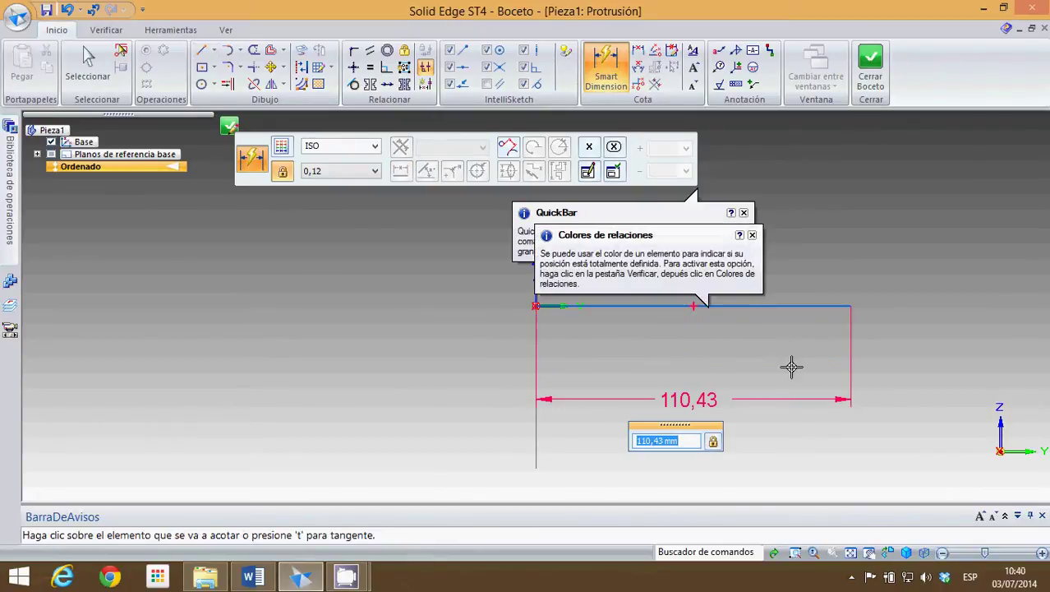
text(90)
key(Return)
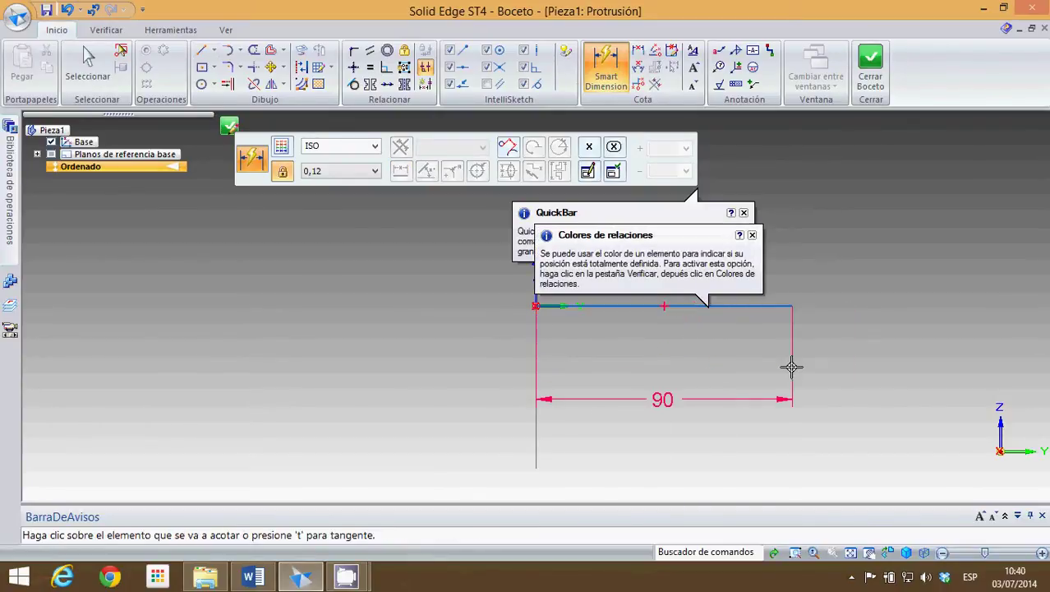
Step: Recheck the part 3 drawing in Word, return to the Solid Edge sketch, and dismiss the two interface tips
click(252, 577)
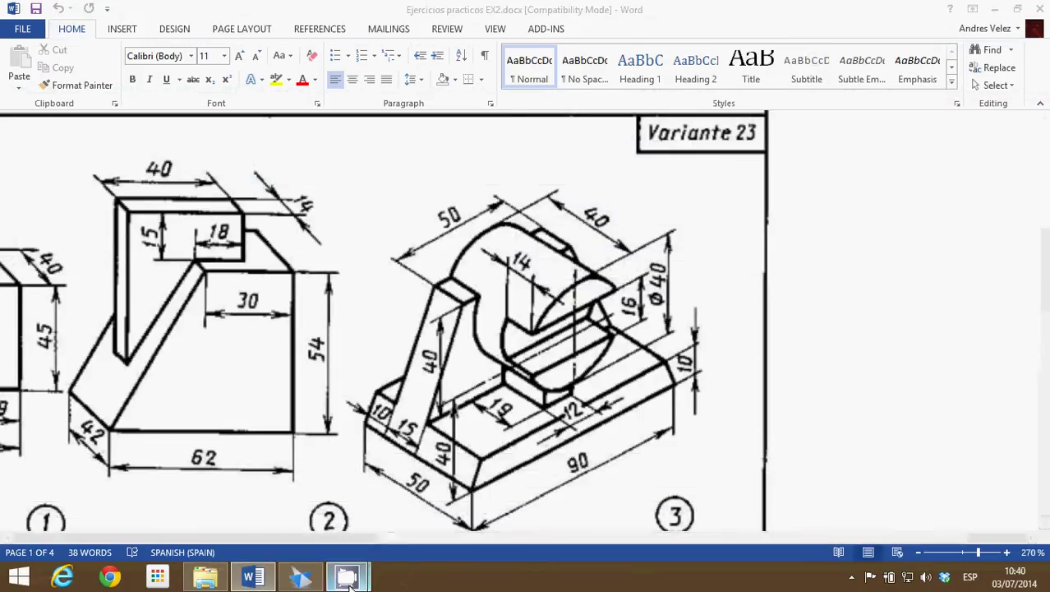
mouse_move(302, 580)
click(431, 485)
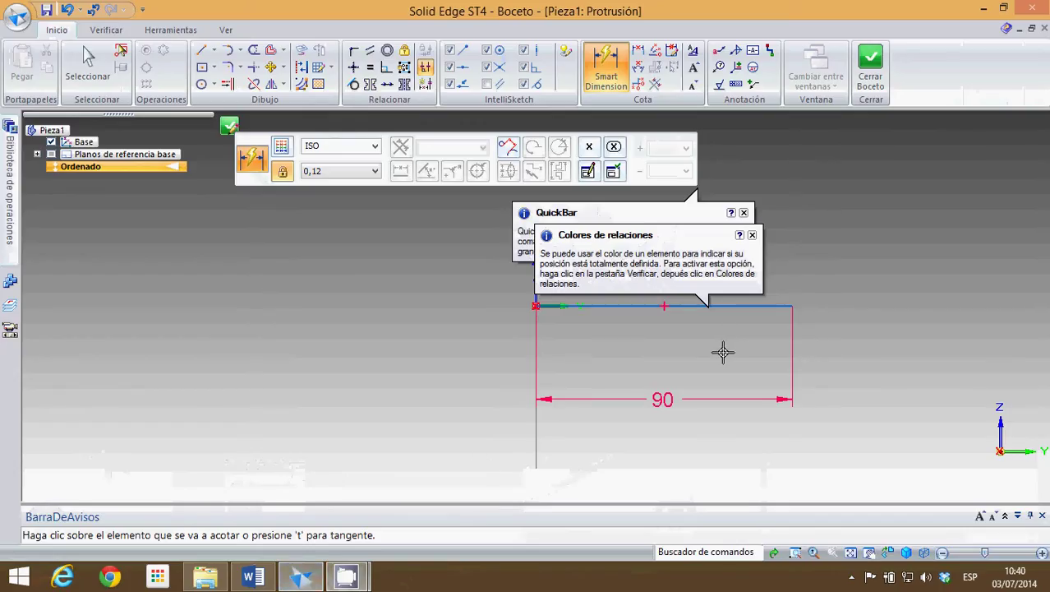
click(752, 235)
click(743, 212)
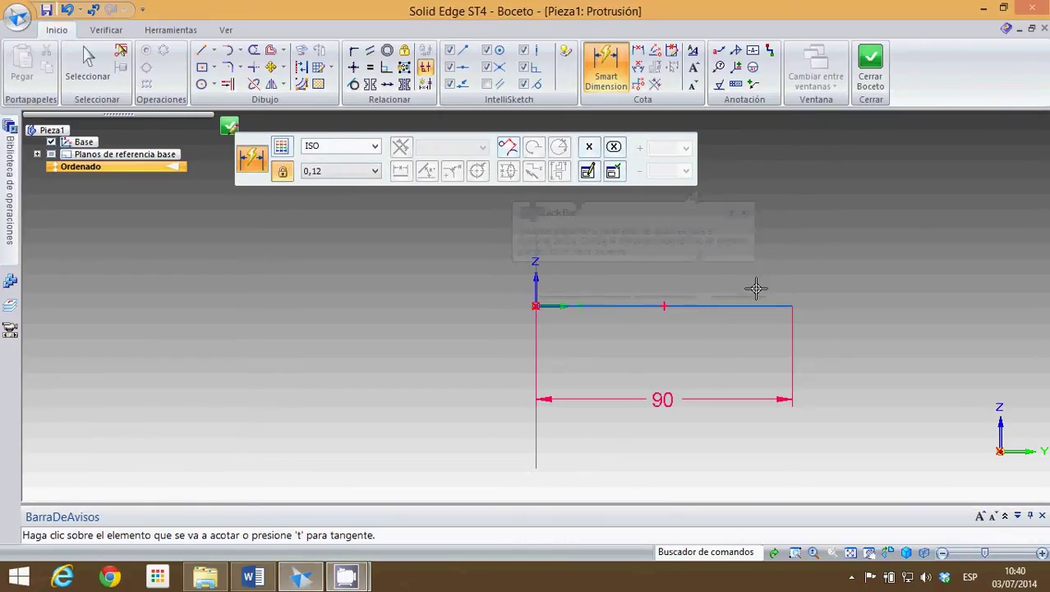
Step: Sketch a vertical line upward from the midpoint of the 90 mm base line
scroll(754, 279, down, 2)
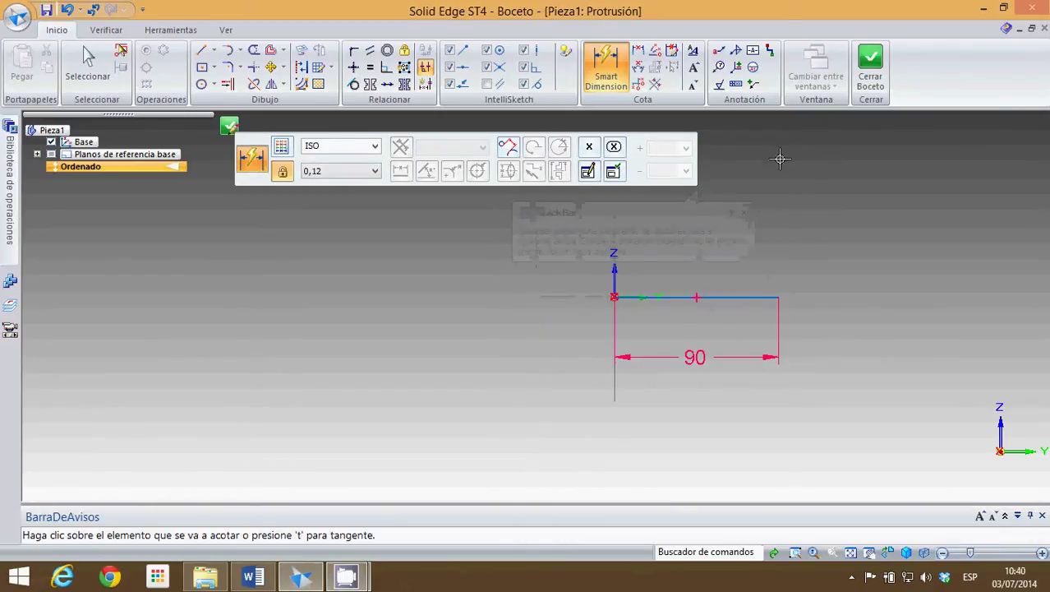
scroll(775, 156, down, 1)
scroll(777, 146, up, 2)
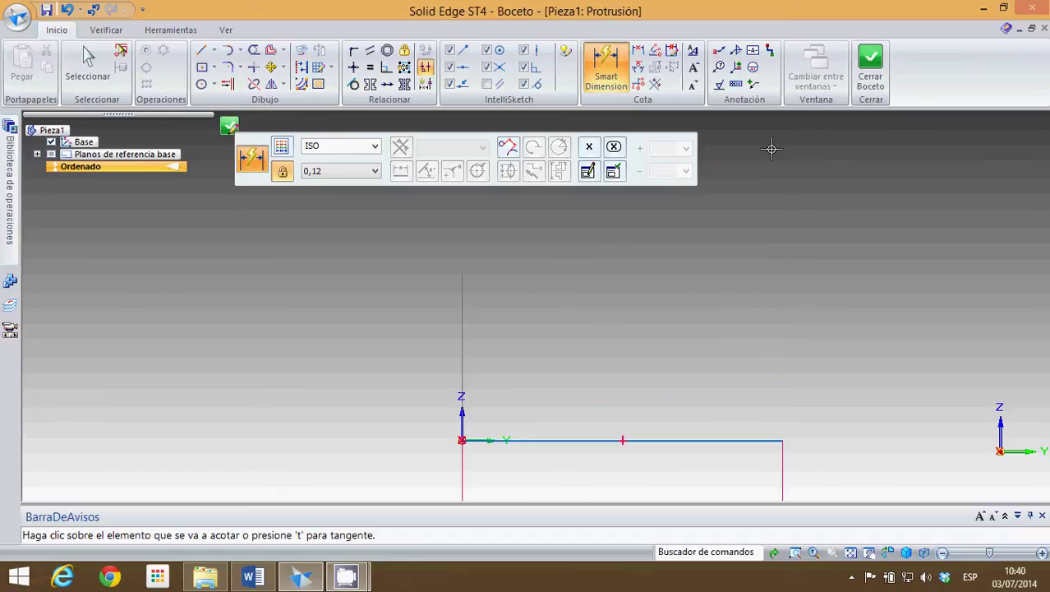
click(203, 53)
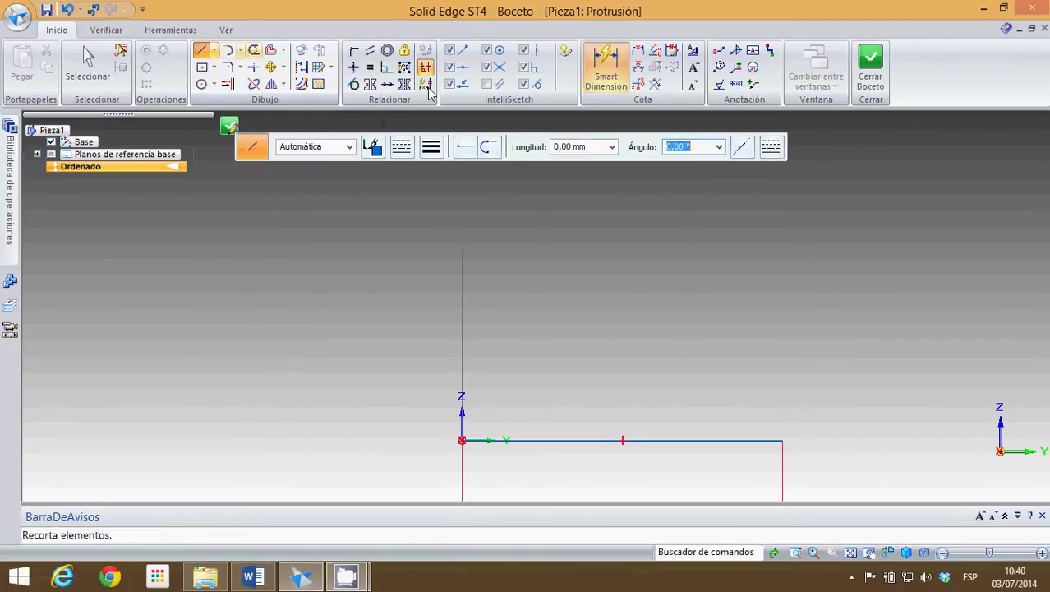
click(622, 441)
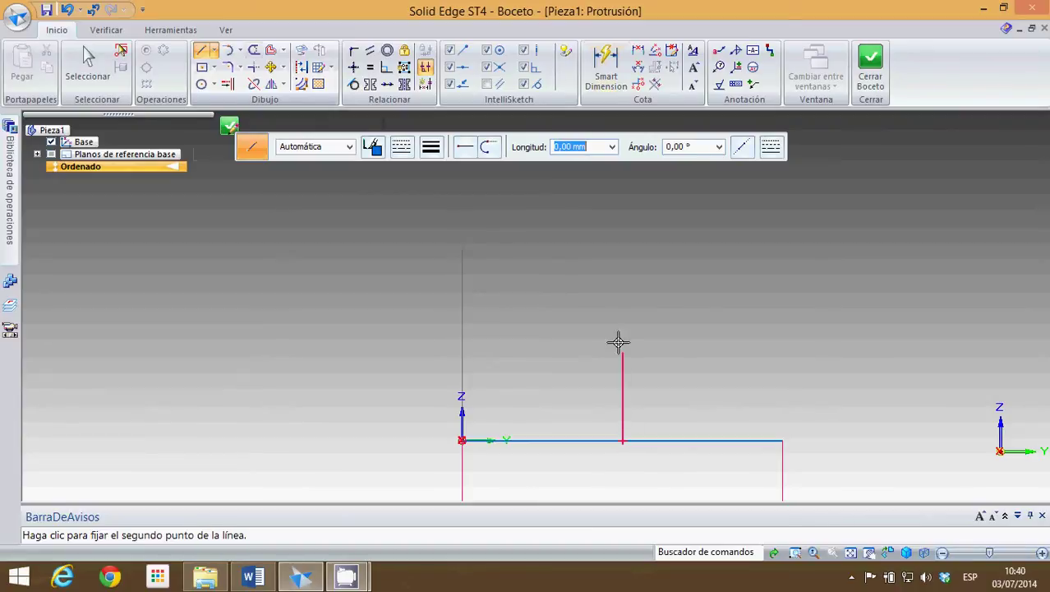
click(622, 181)
right_click(663, 203)
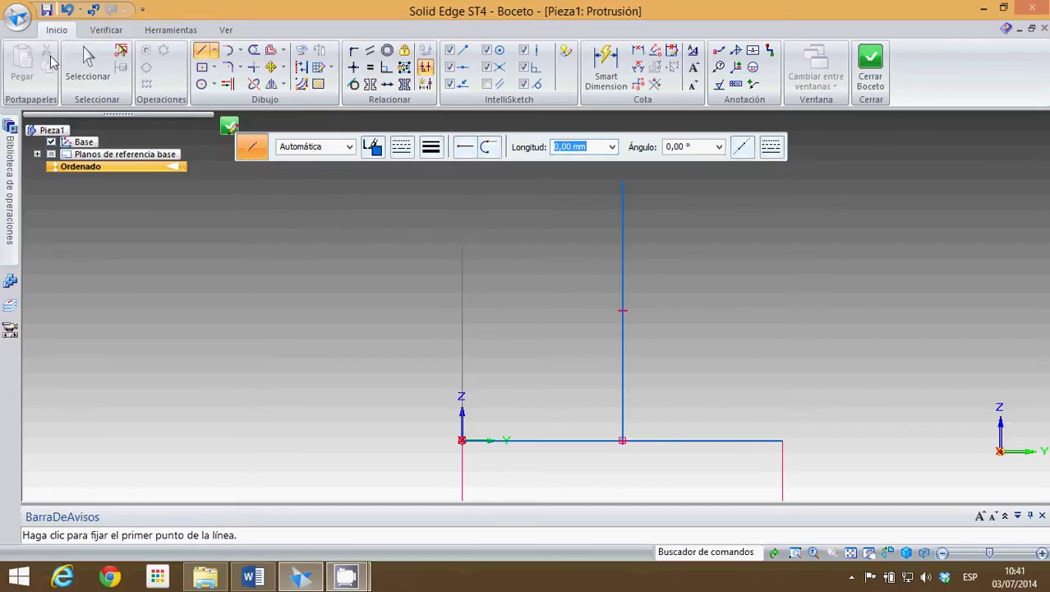
Step: Convert the vertical line at the midpoint of the base into an infinite line
click(88, 59)
click(623, 281)
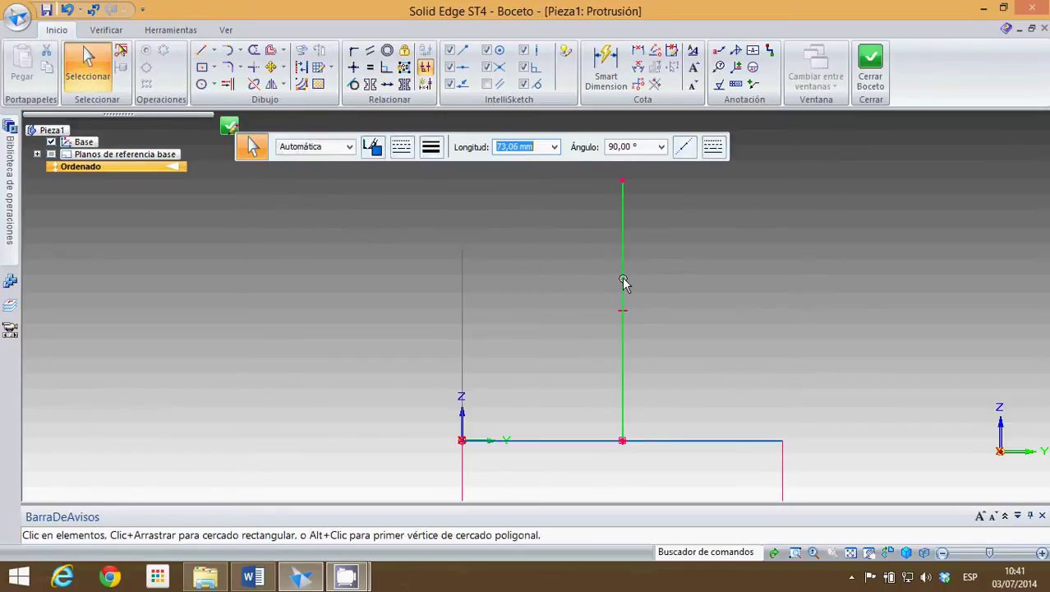
right_click(623, 281)
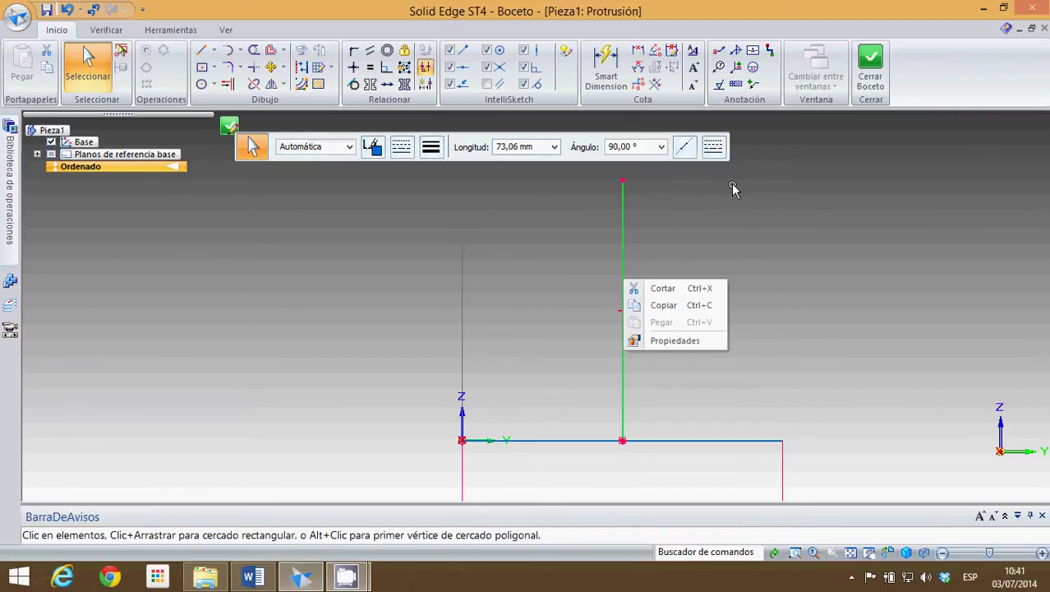
click(685, 148)
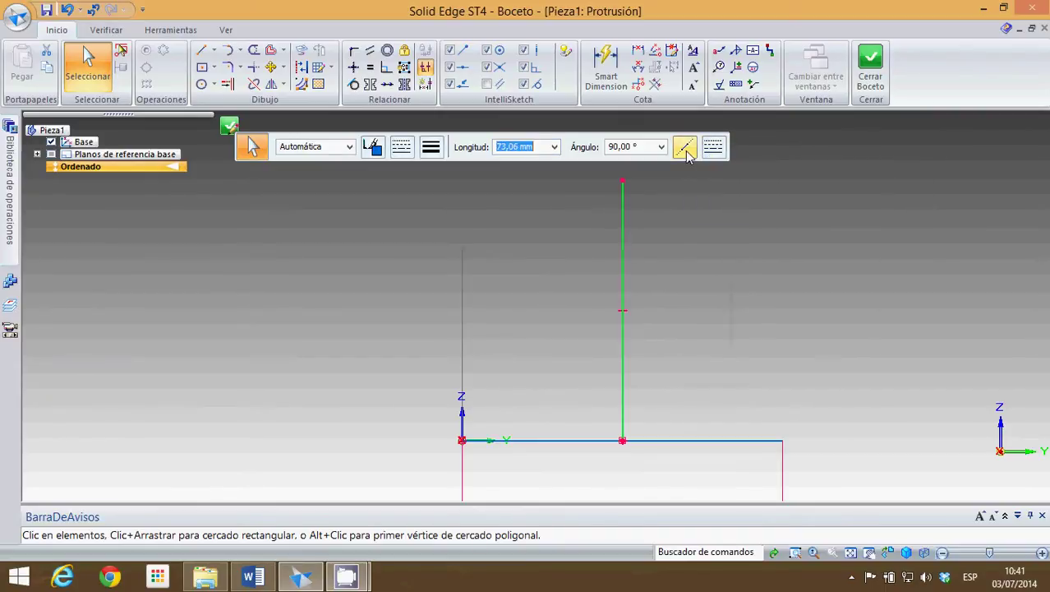
click(698, 278)
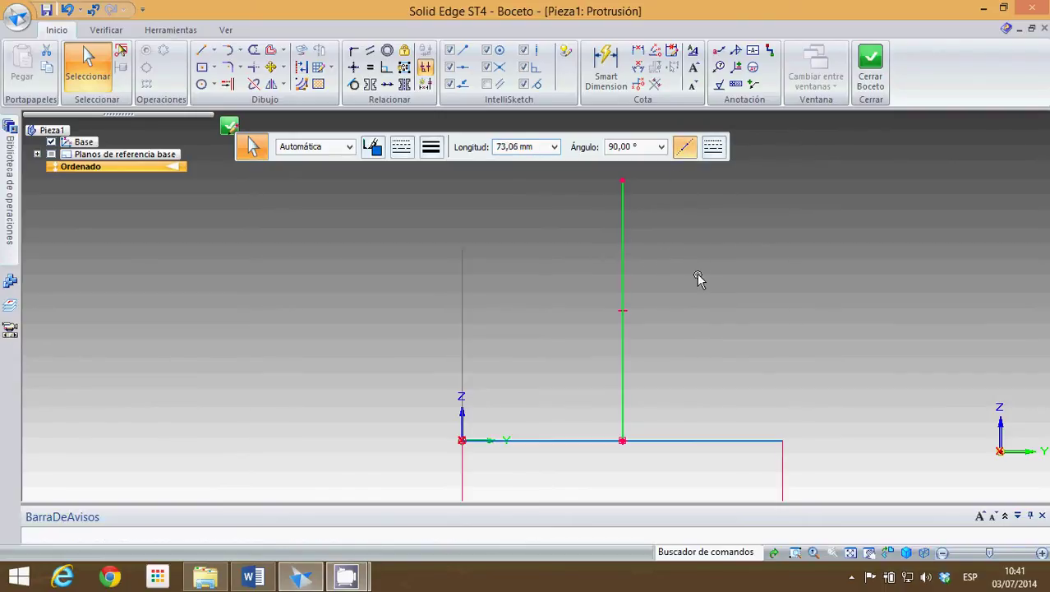
click(622, 249)
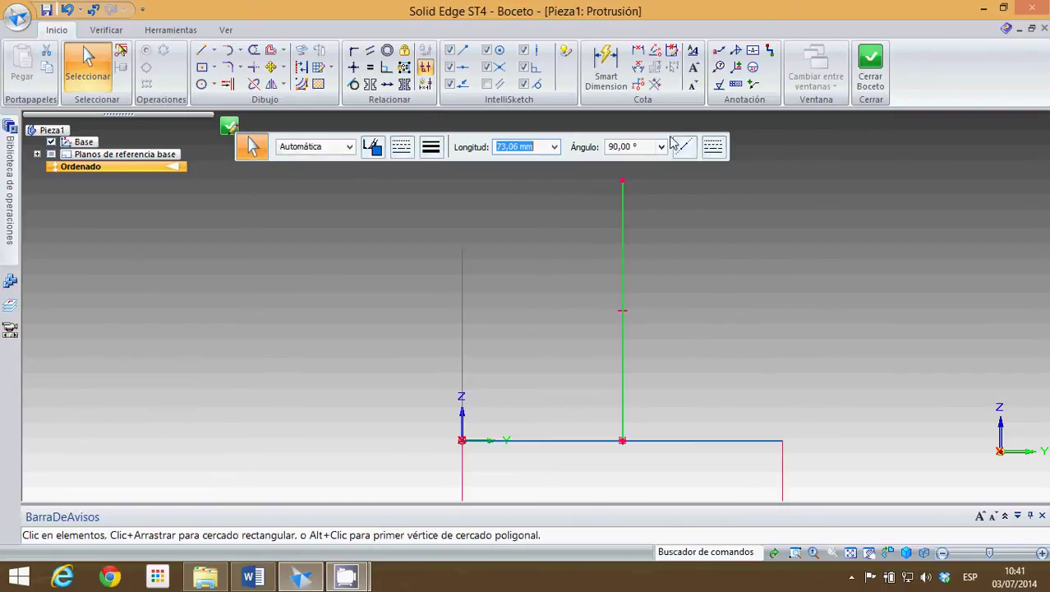
click(685, 148)
click(686, 263)
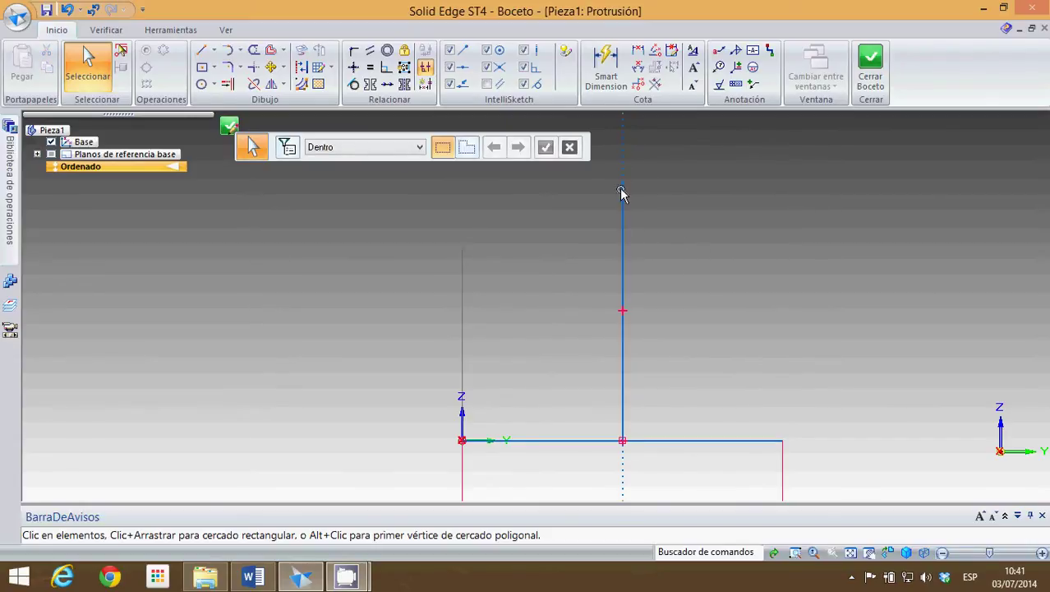
scroll(652, 197, down, 8)
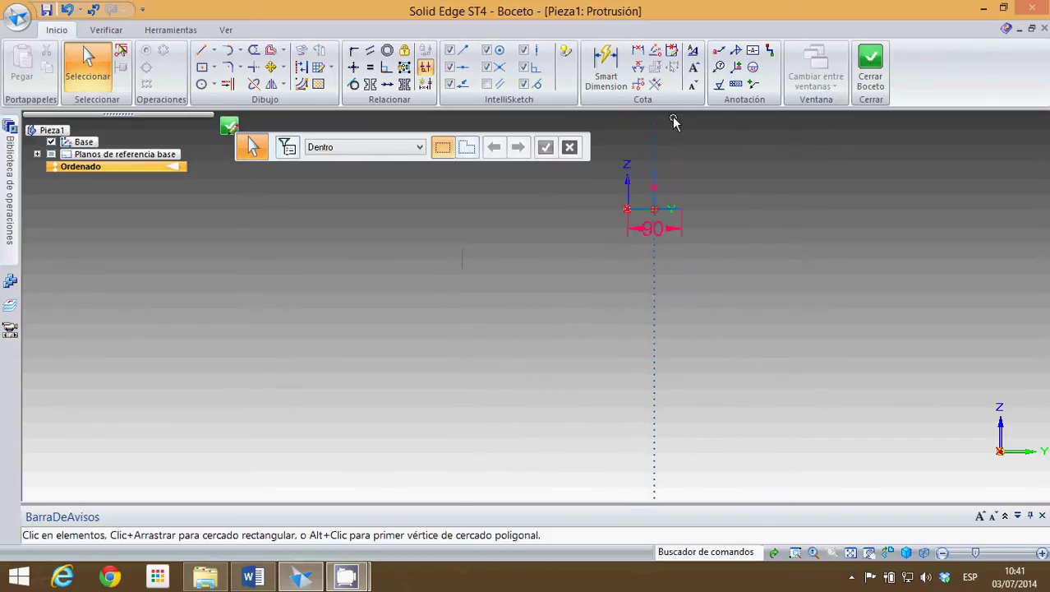
scroll(670, 138, up, 4)
scroll(657, 142, up, 5)
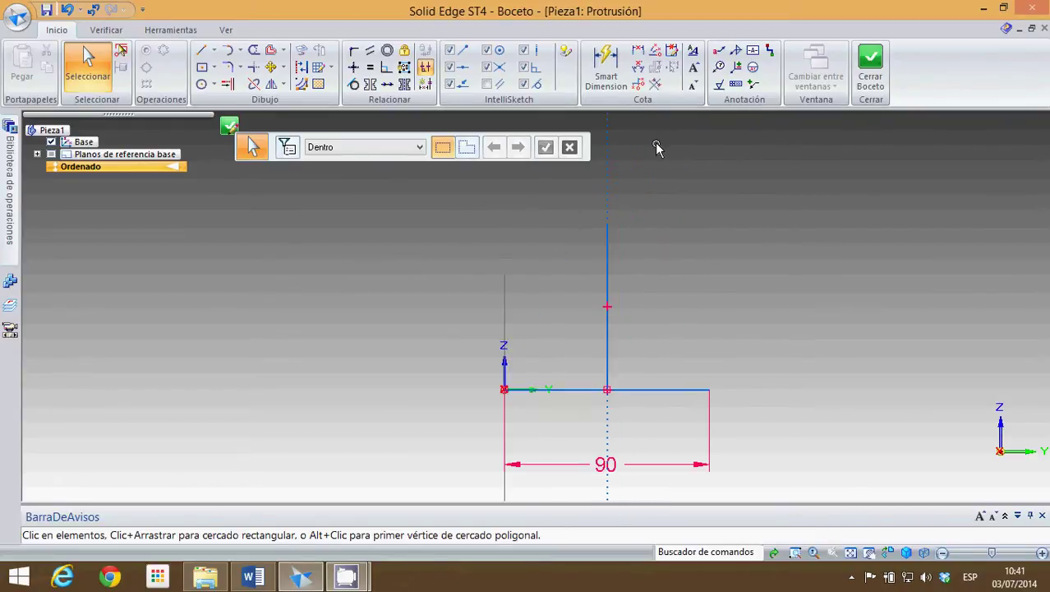
click(598, 298)
click(713, 272)
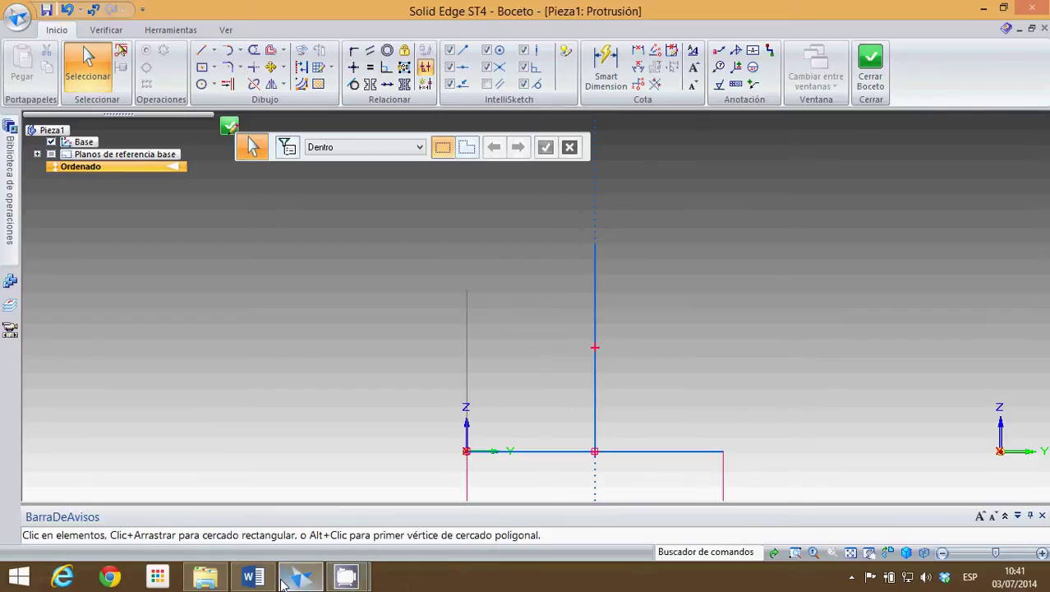
Step: Switch to Word to check the top width of part 3 in the reference drawing, and return to the Solid Edge sketch
mouse_move(296, 584)
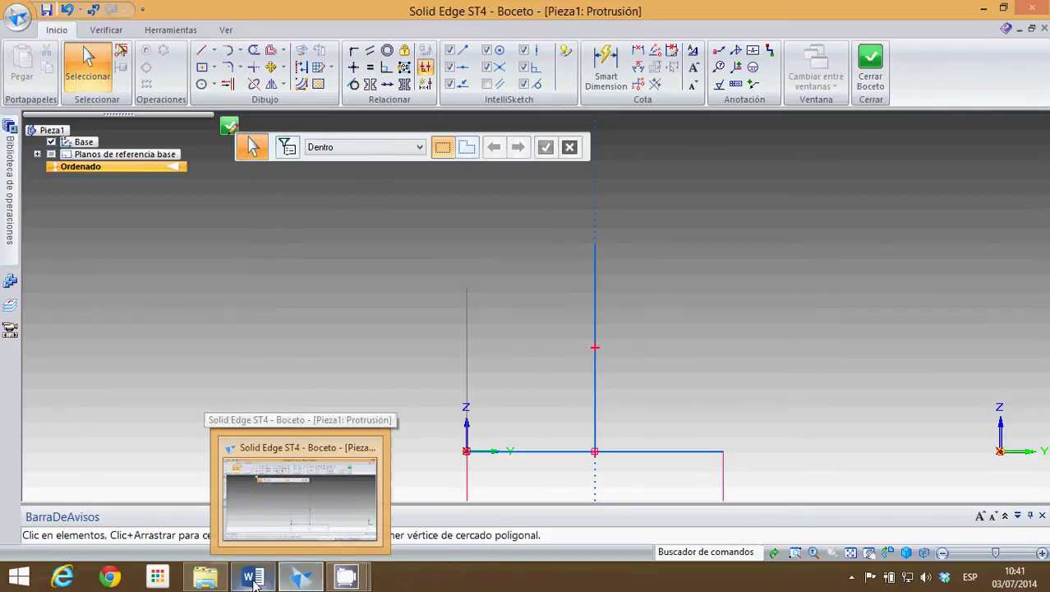
click(253, 577)
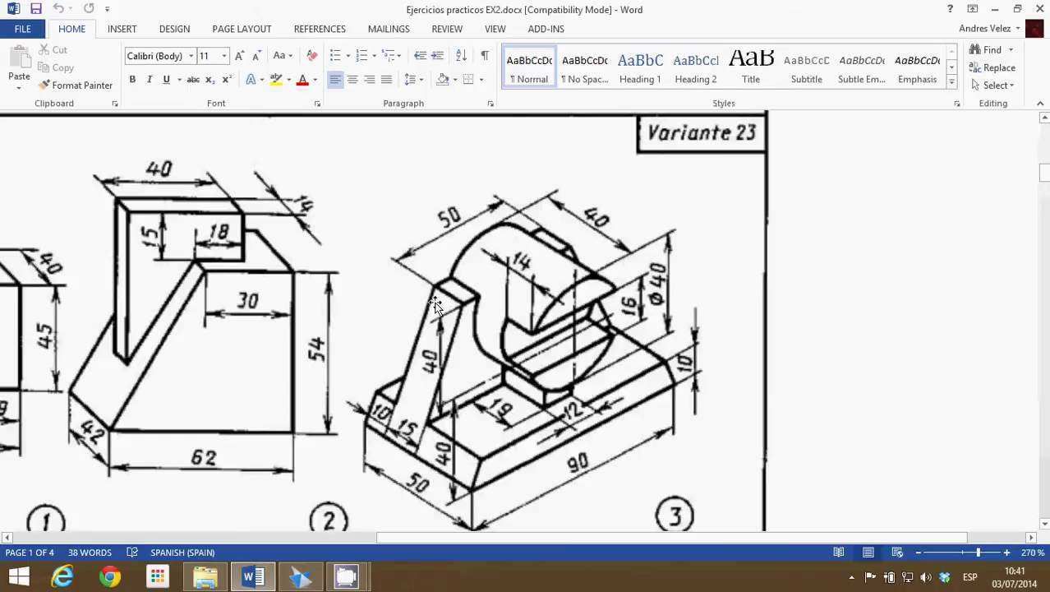
click(298, 578)
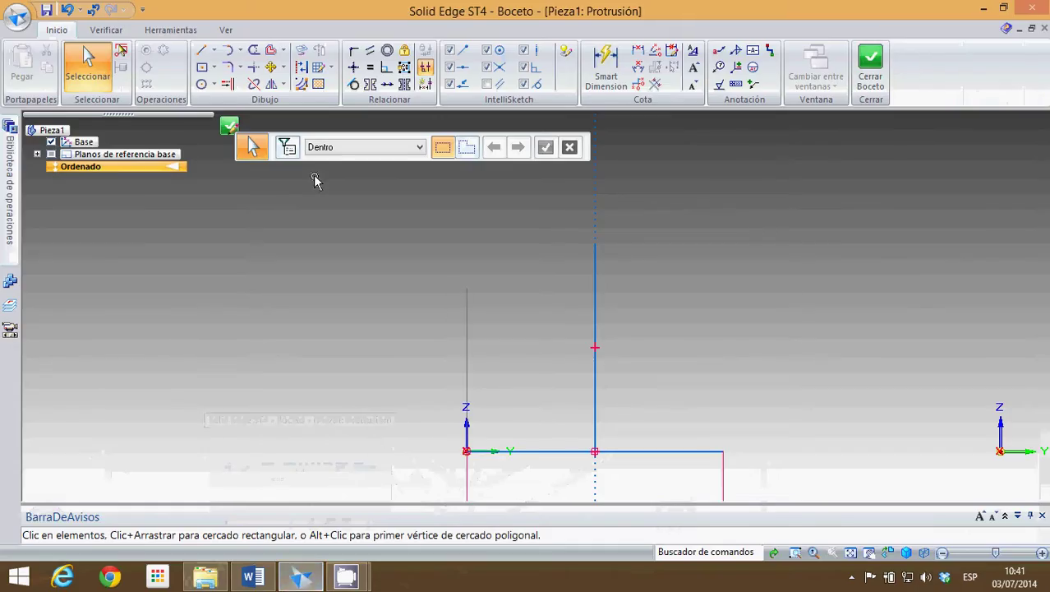
Step: Sketch two horizontal lines outward from the vertical line's upper end, the right one about 28 mm long and a shorter one to the left
click(201, 50)
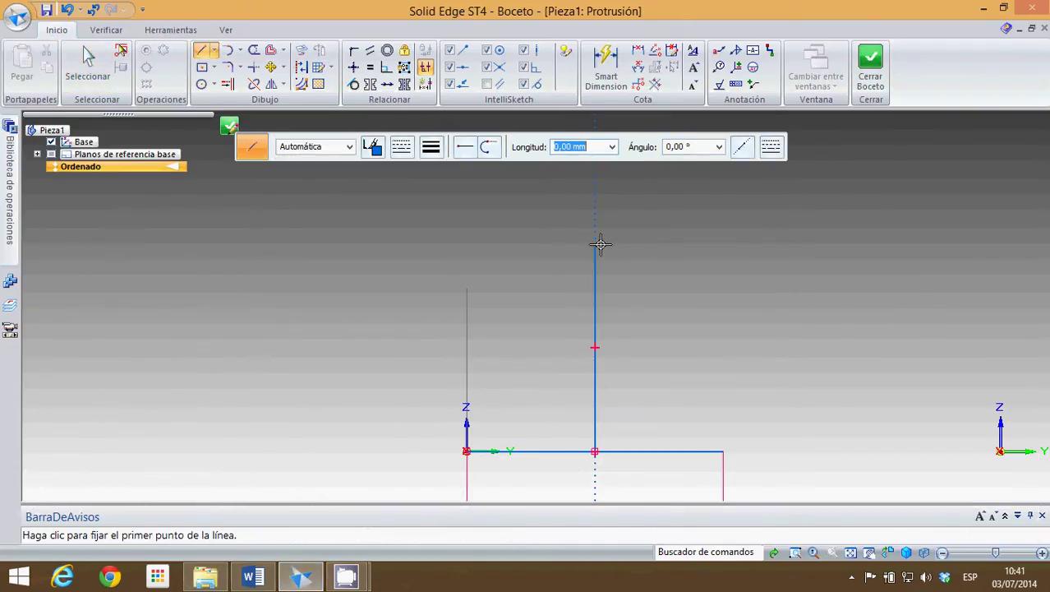
click(596, 244)
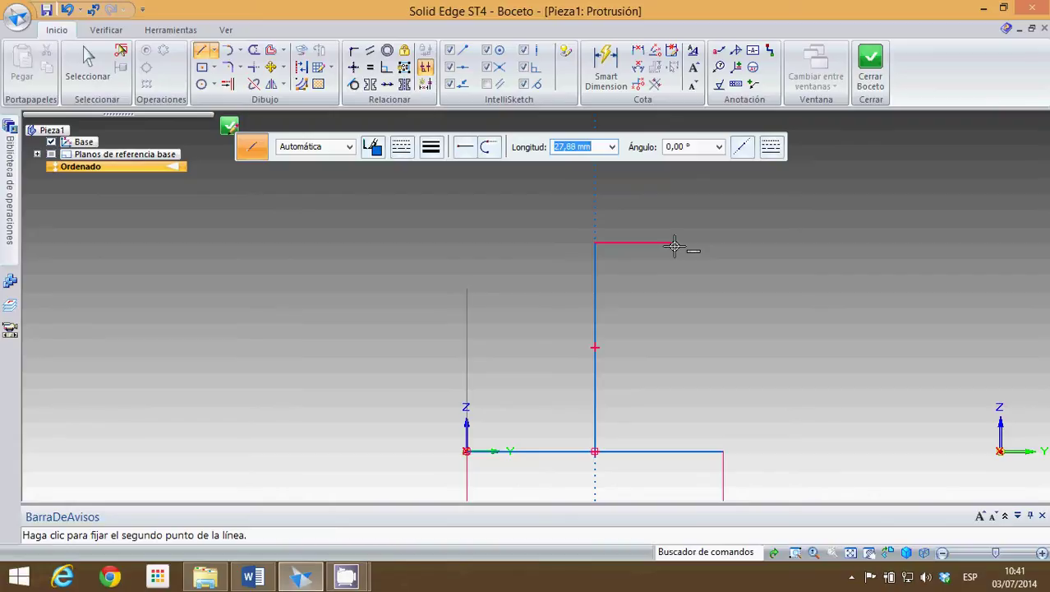
click(674, 245)
right_click(687, 286)
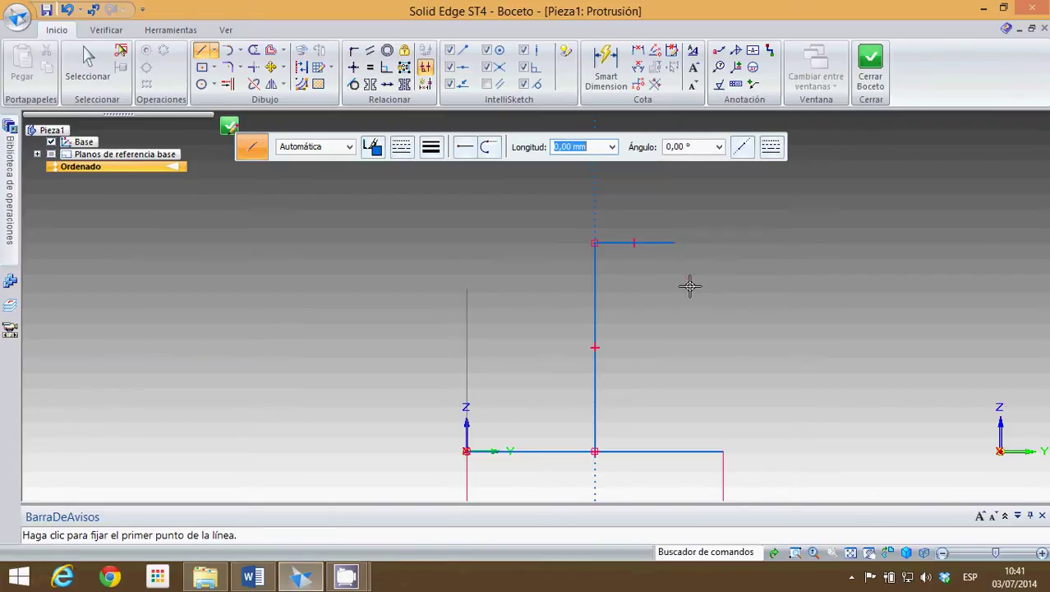
click(595, 244)
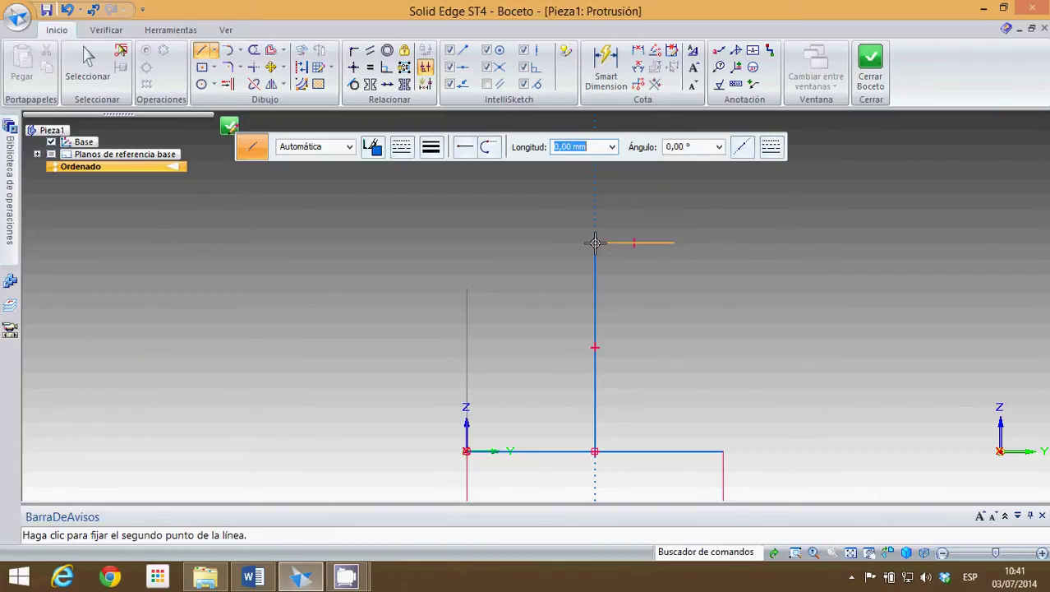
click(531, 245)
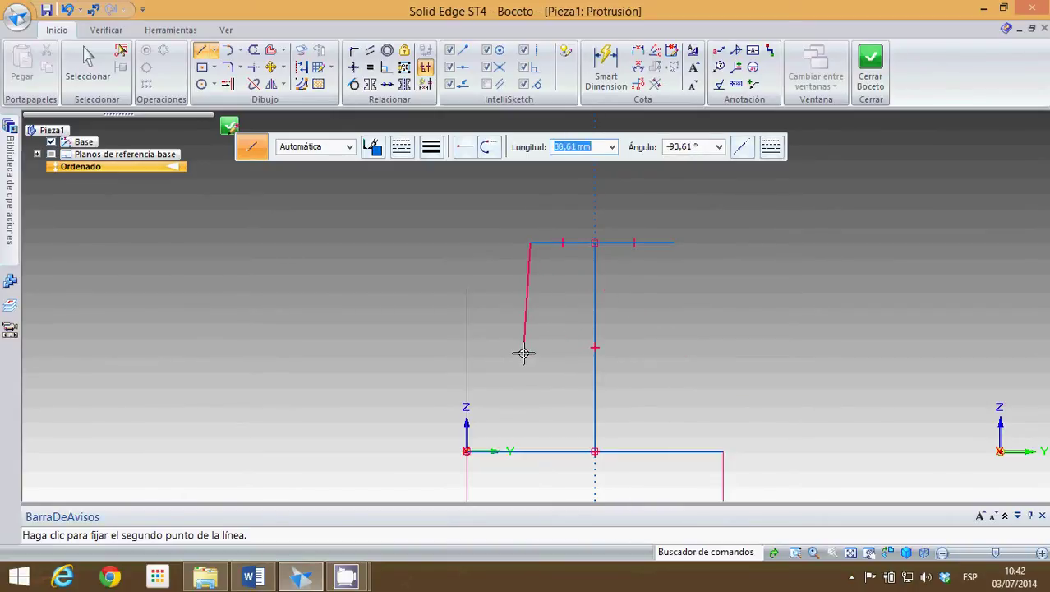
Step: Close the trapezoid with slanted lines joining the ends of the upper edge to the origin and the right end of the base
click(466, 451)
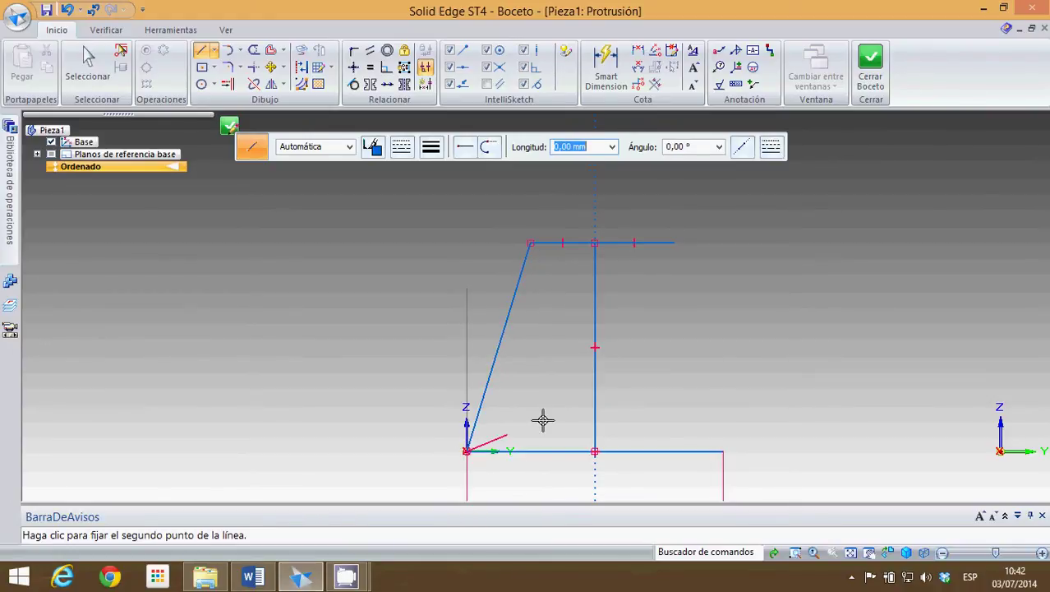
right_click(575, 378)
click(673, 244)
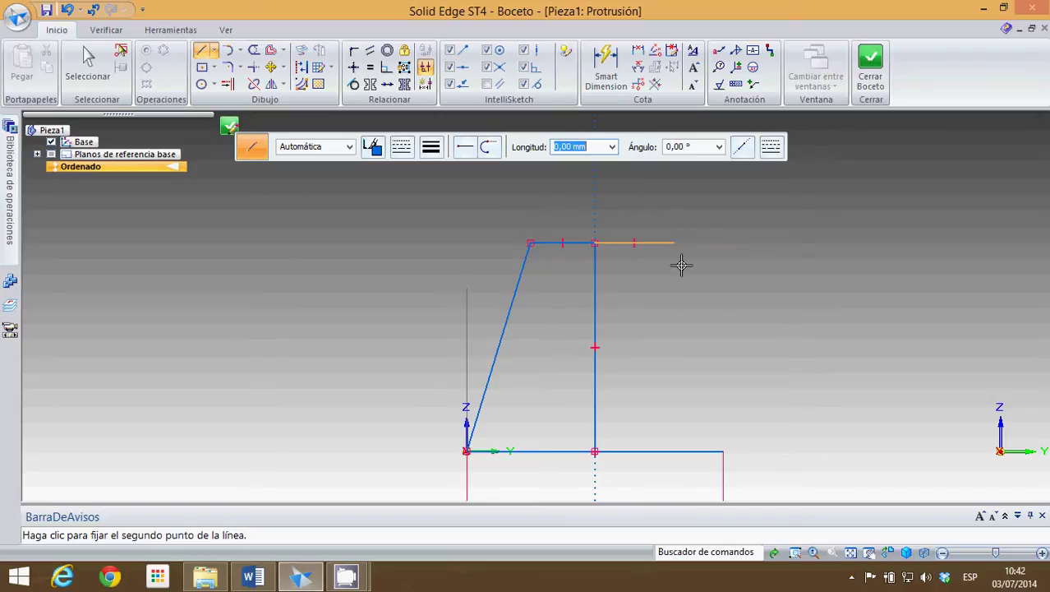
click(722, 451)
right_click(779, 329)
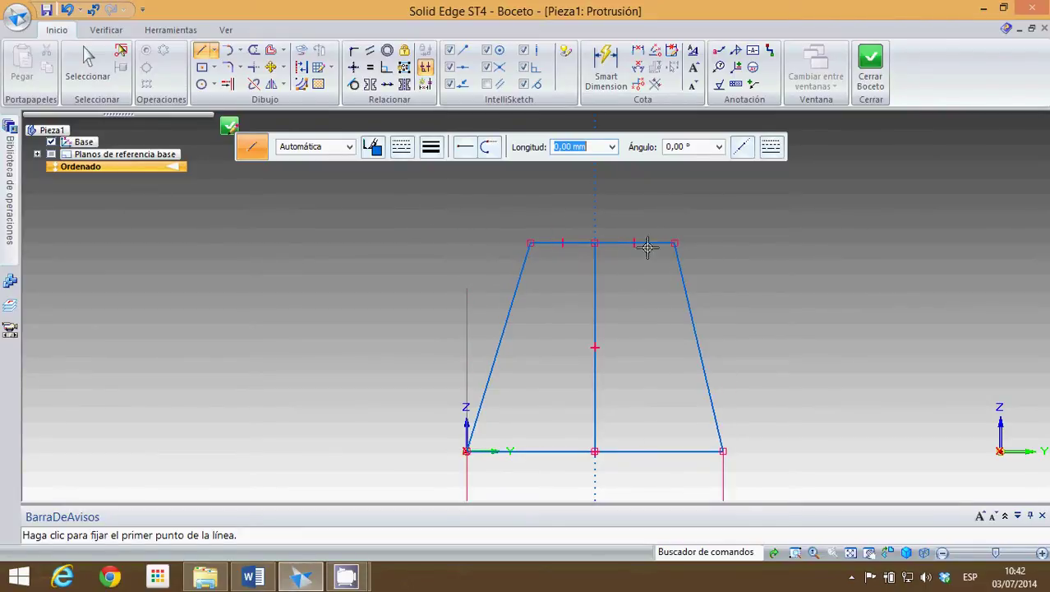
Step: Dimension the right and left halves of the trapezoid's upper edge with Smart Dimension at 25 mm each
click(606, 65)
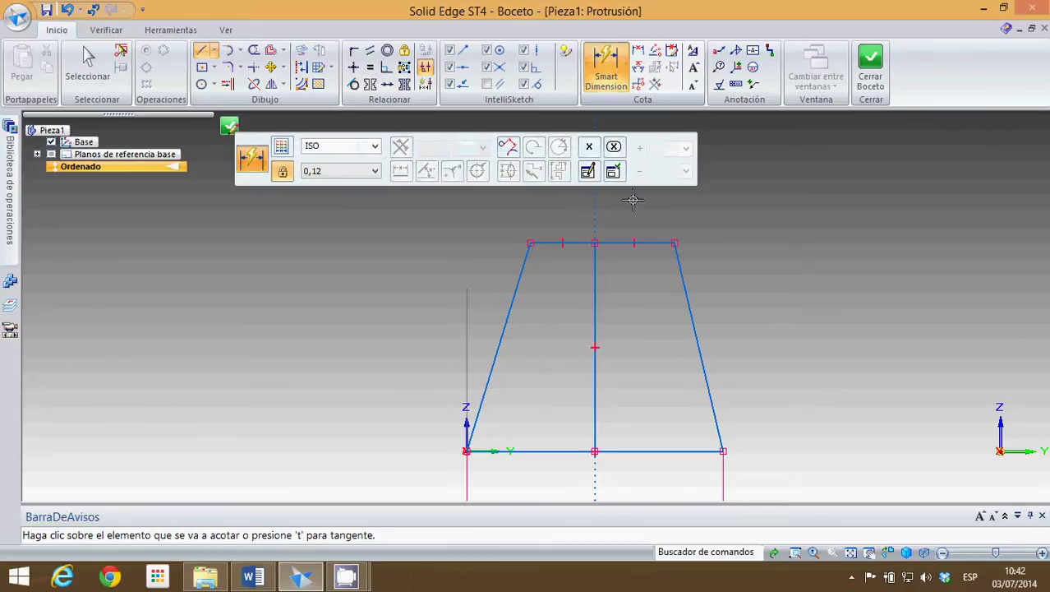
click(647, 241)
click(666, 216)
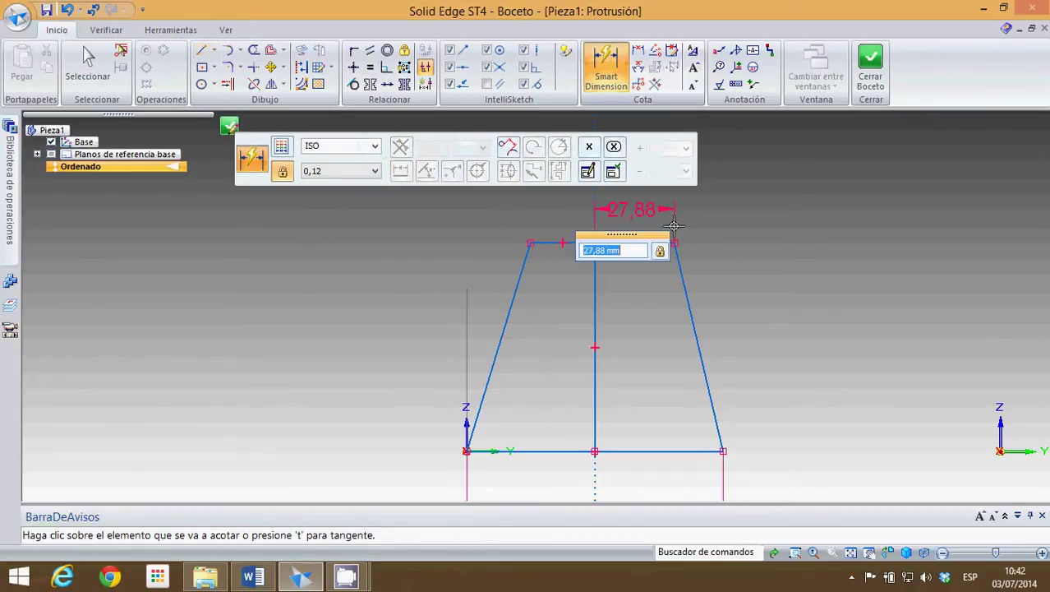
text(25)
key(Return)
scroll(673, 225, down, 2)
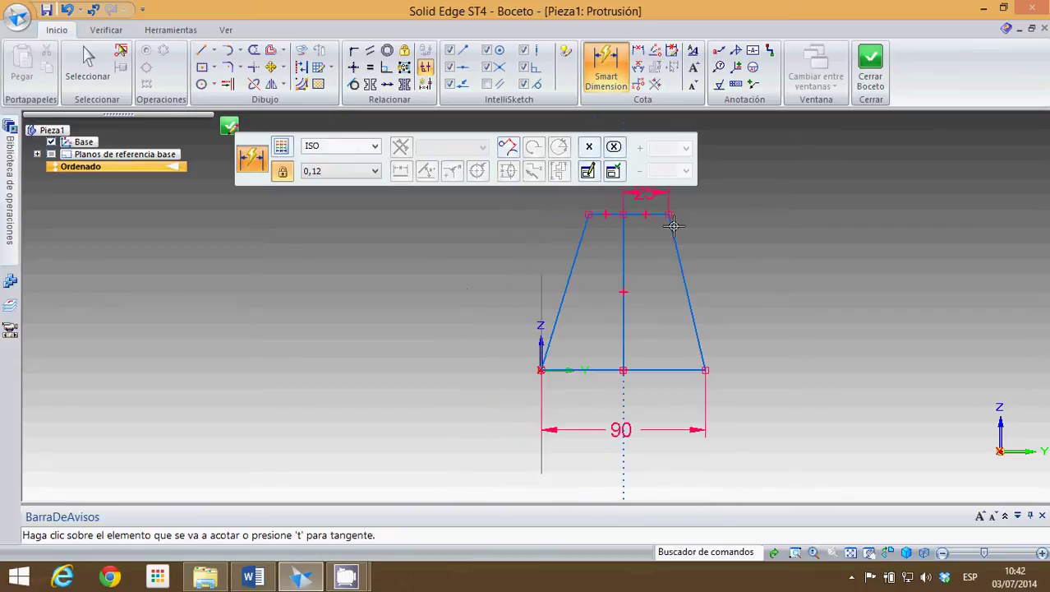
click(605, 214)
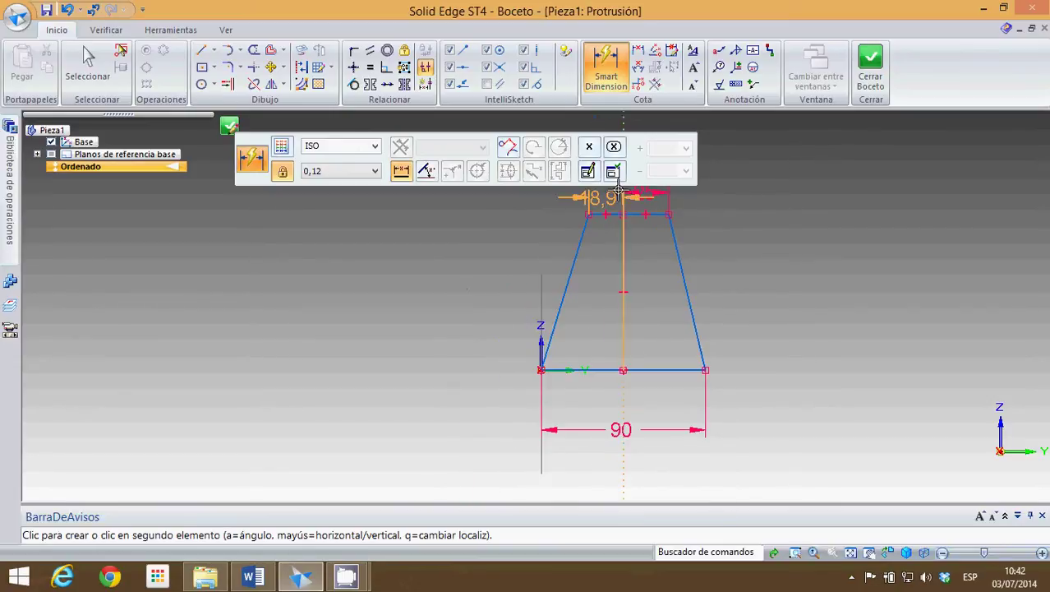
click(607, 197)
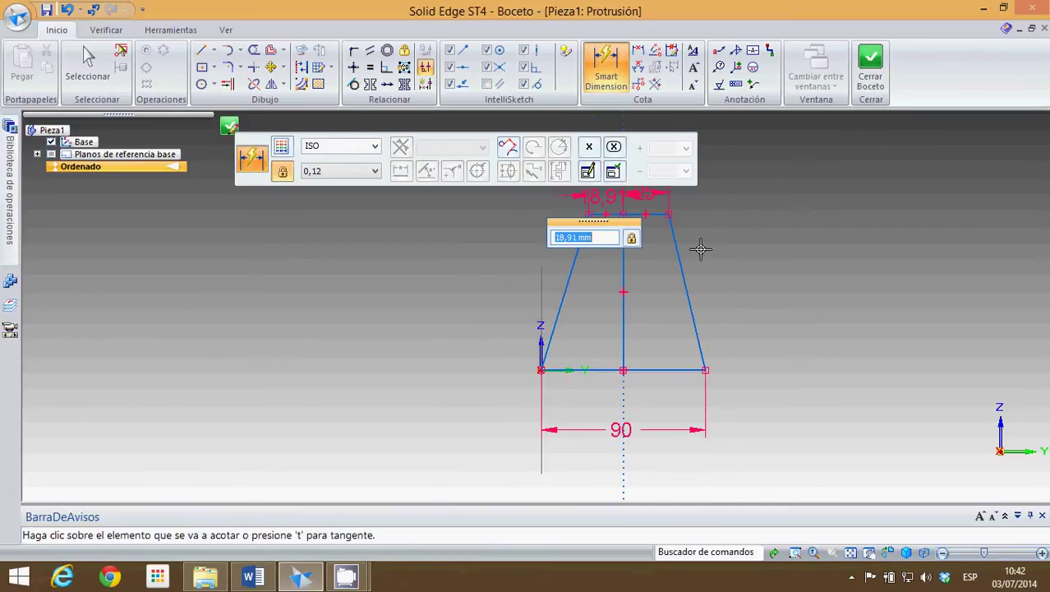
text(25)
key(Return)
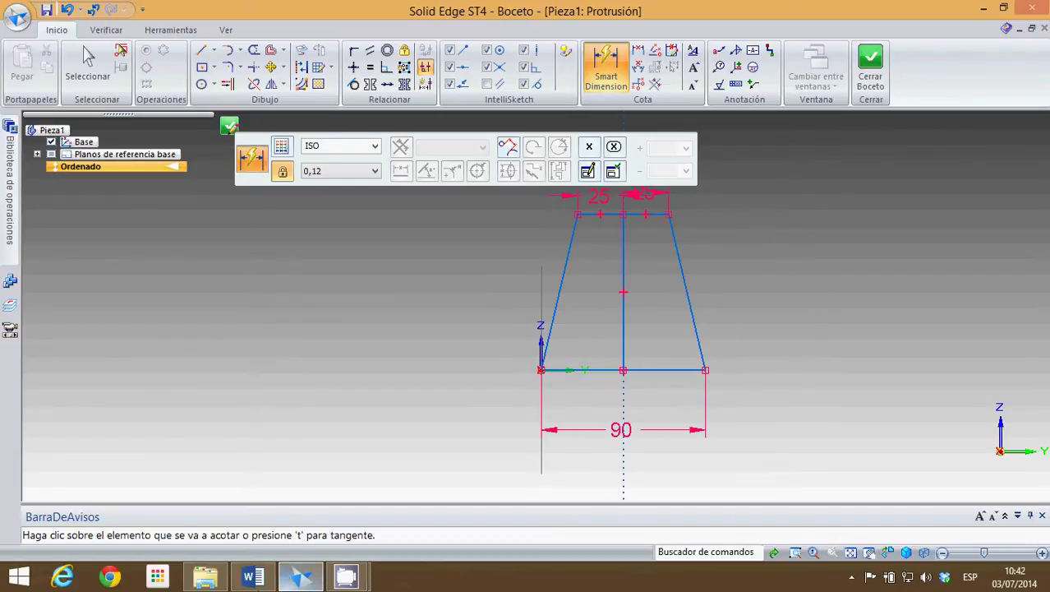
Step: Recheck the part 3 drawing in Word, and dimension the trapezoid's height in the Solid Edge sketch at 50 mm
click(252, 575)
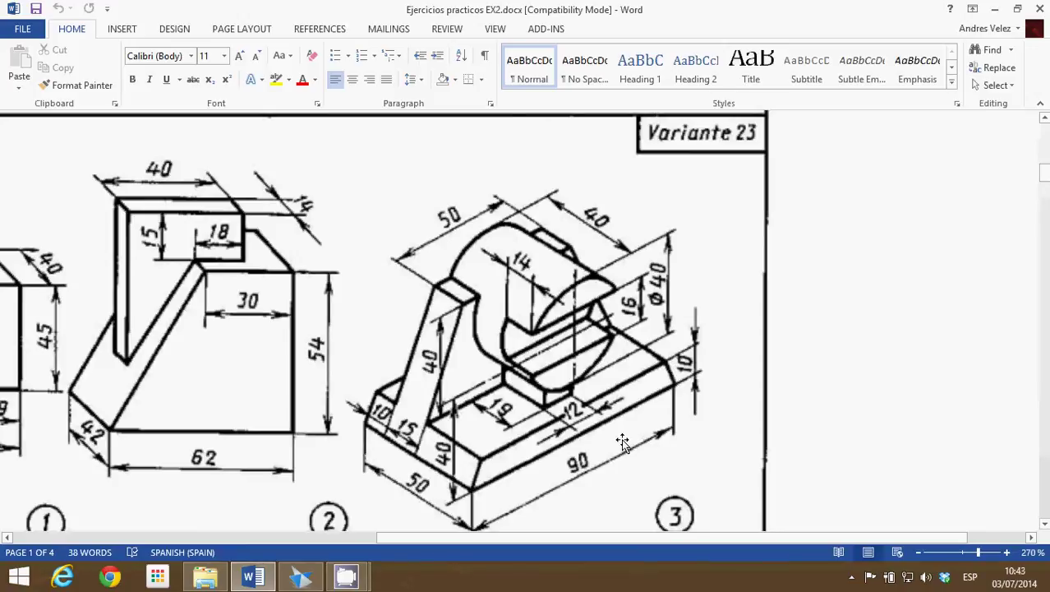
click(299, 580)
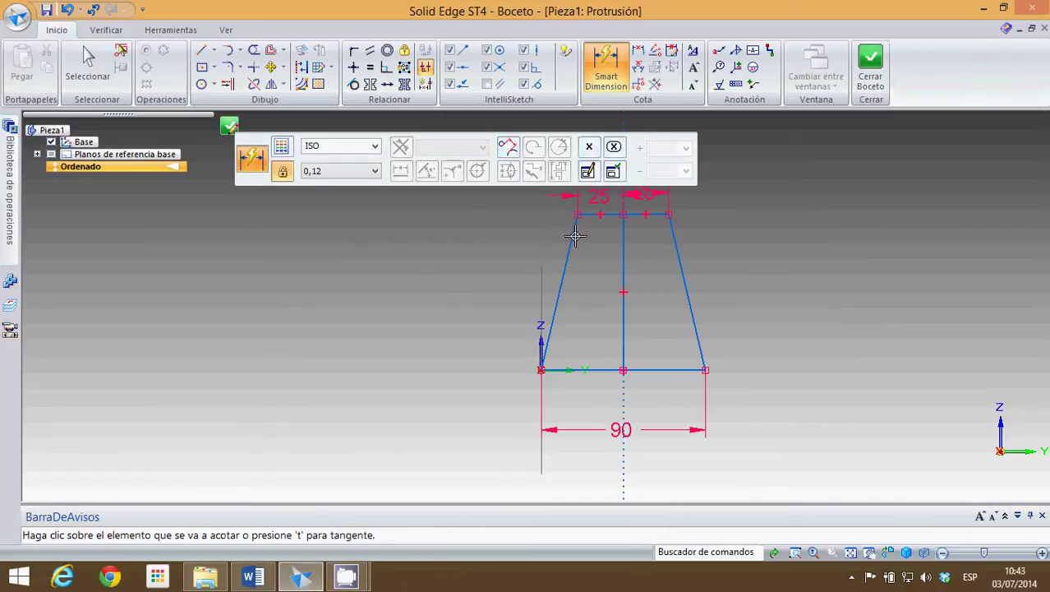
click(658, 216)
click(661, 369)
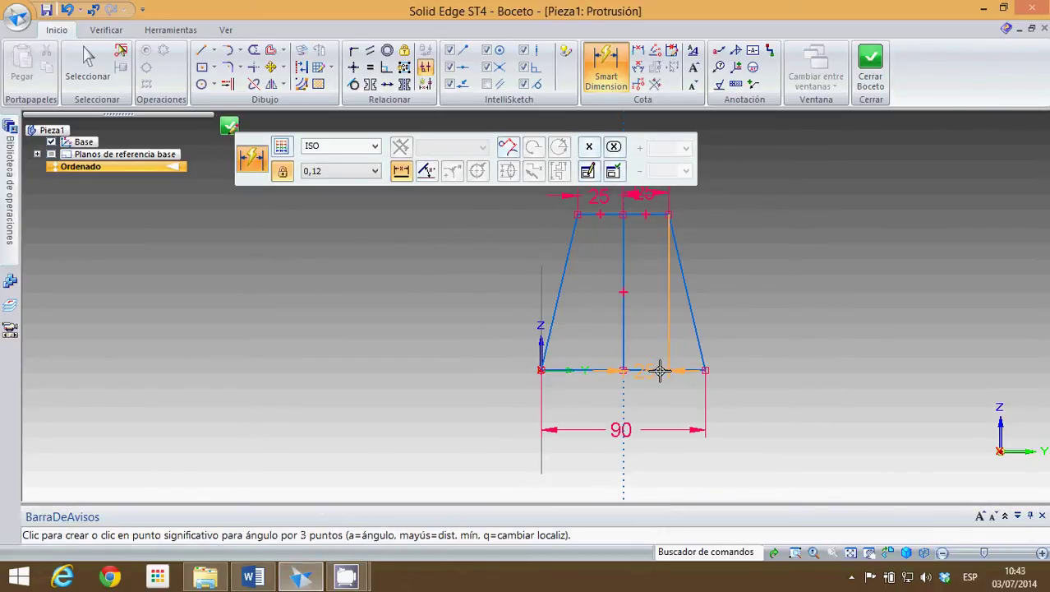
click(775, 333)
text(50)
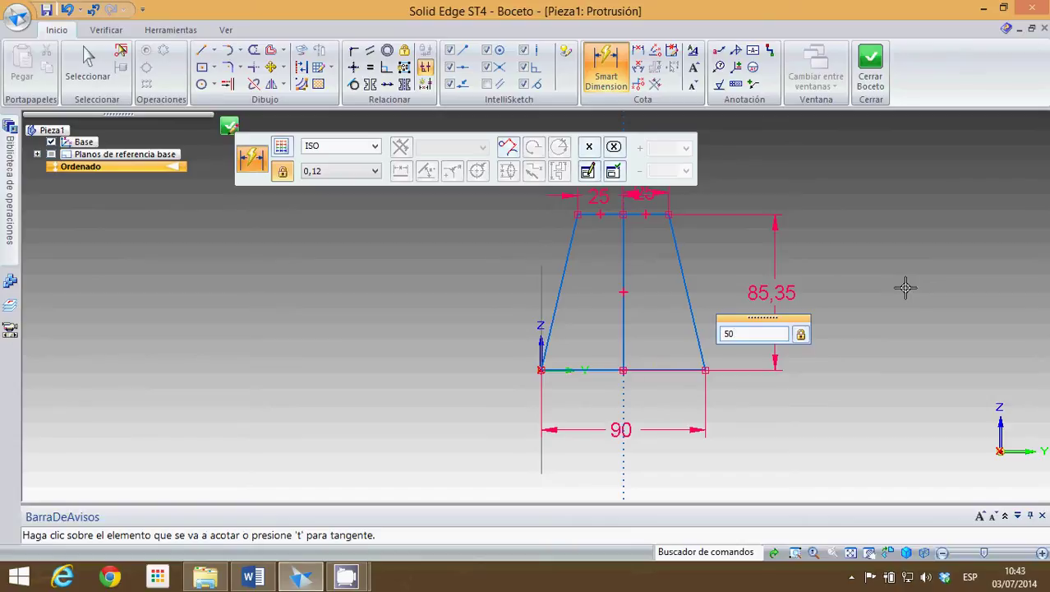
key(Return)
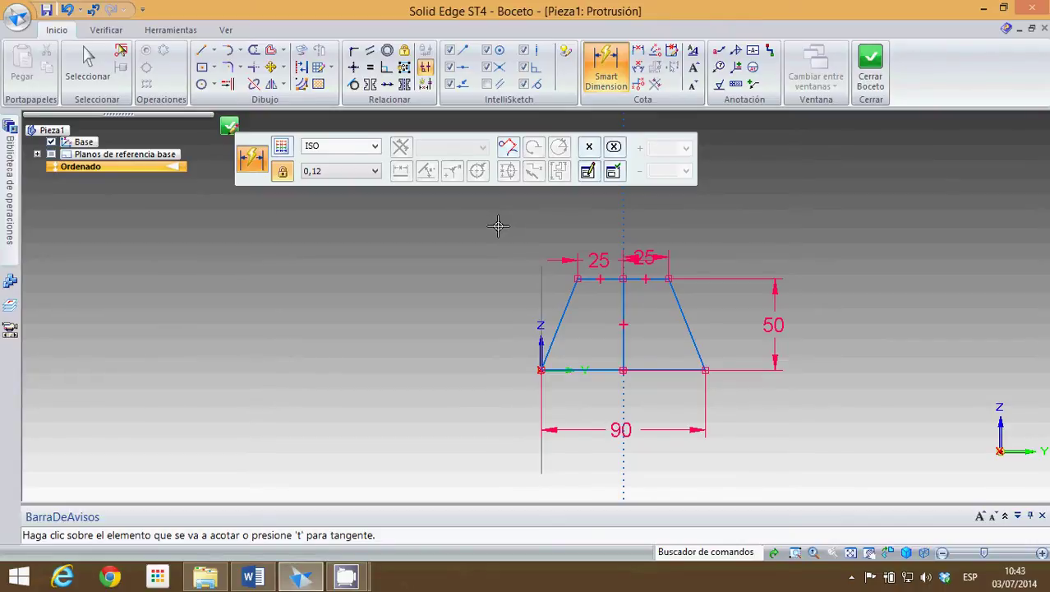
key(Escape)
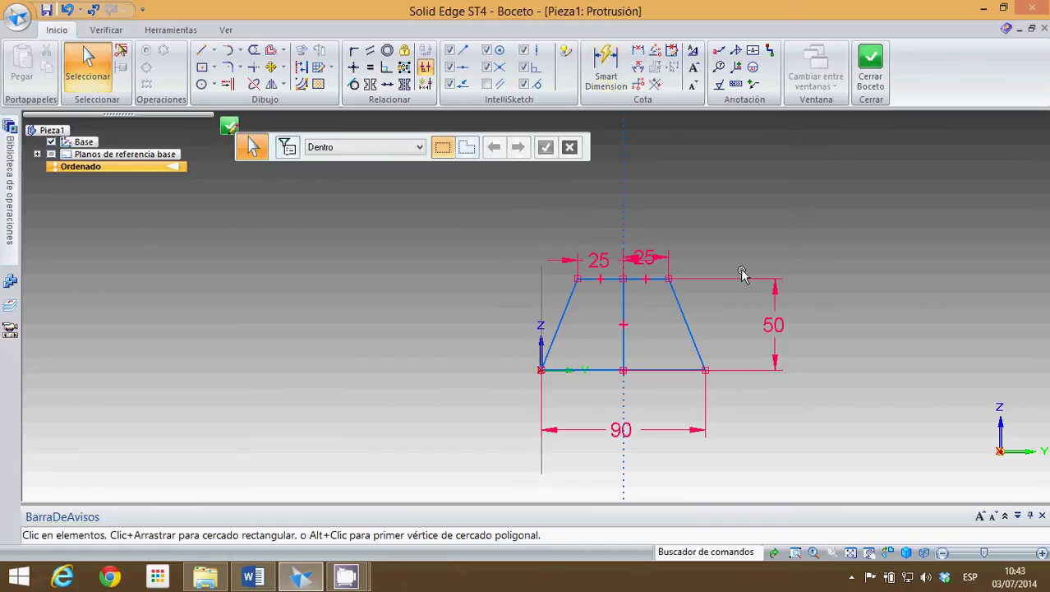
Step: Delete the infinite vertical line through the middle of the trapezoid
scroll(781, 371, up, 2)
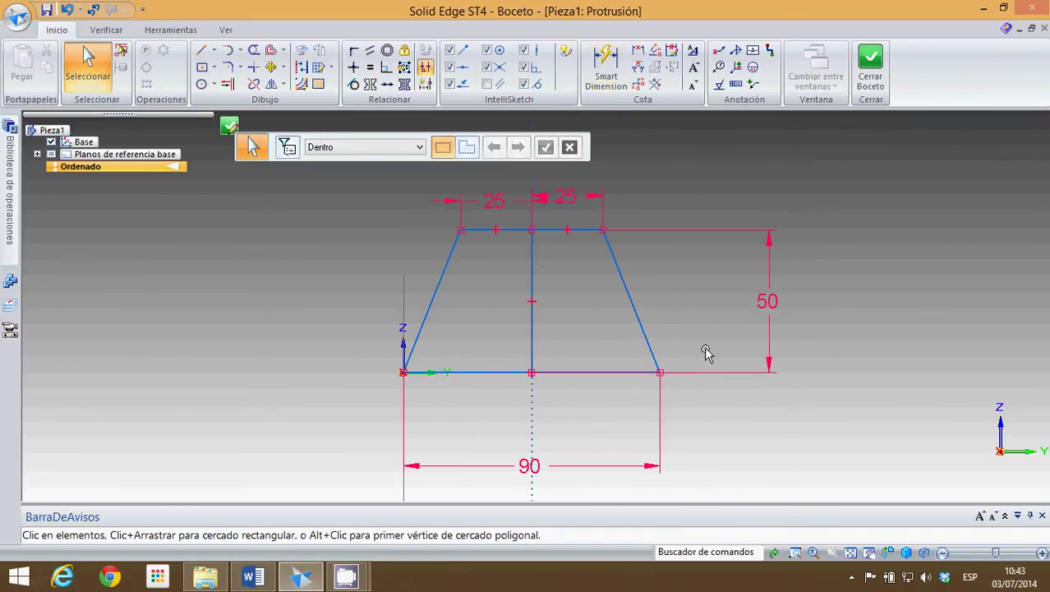
click(532, 267)
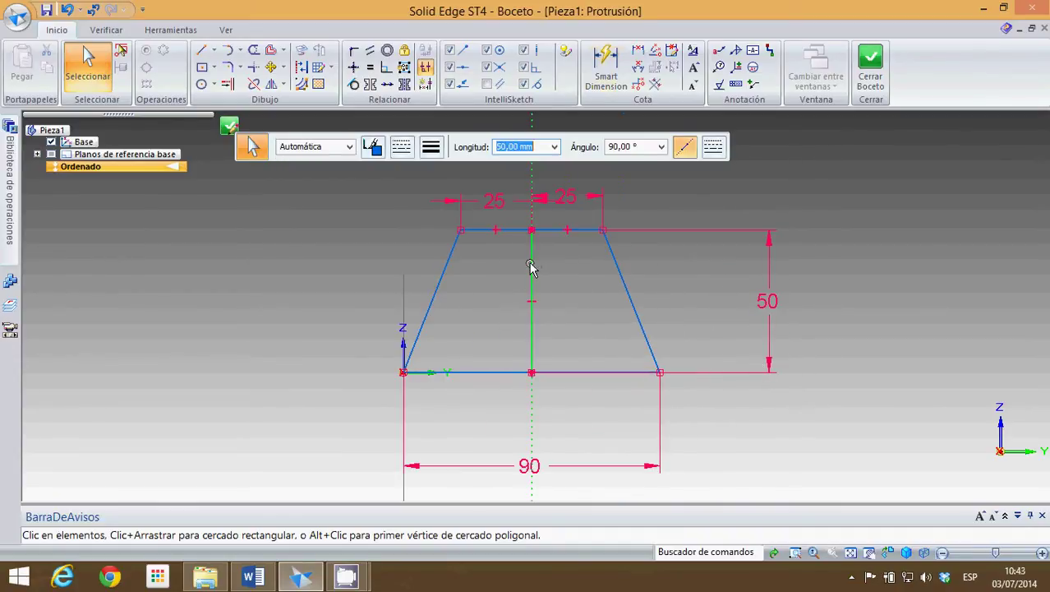
key(Delete)
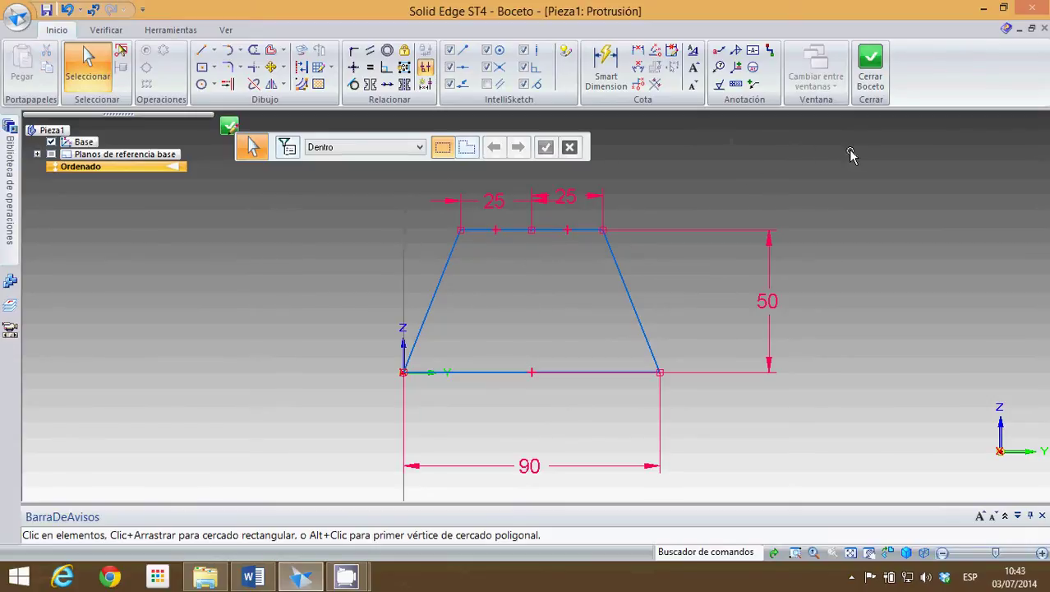
Step: Close the trapezoid profile sketch, check the extrusion depth of part 3 in the Word drawing, and return to Solid Edge
click(872, 65)
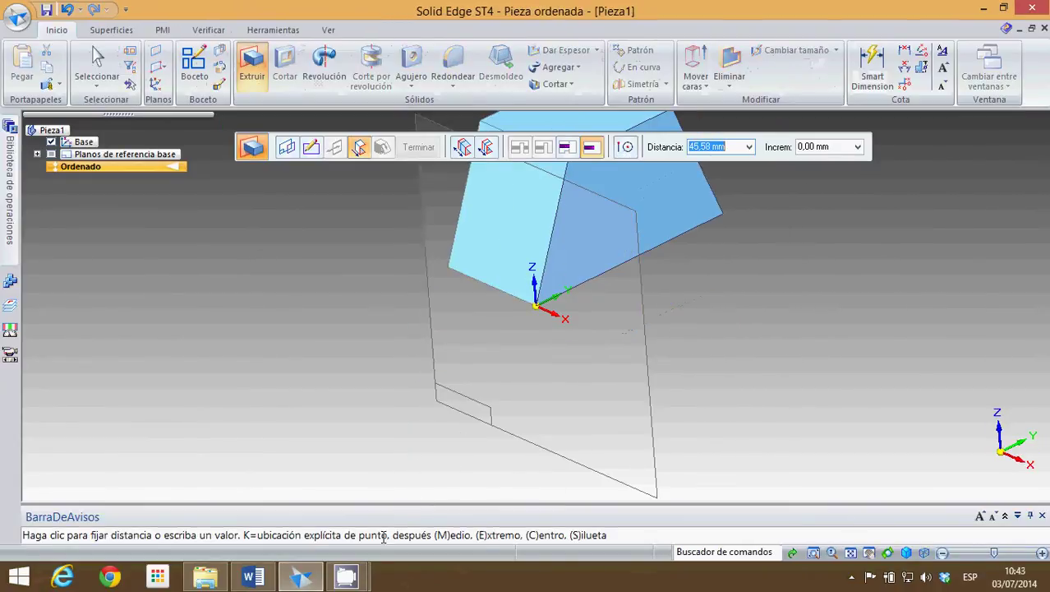
click(253, 575)
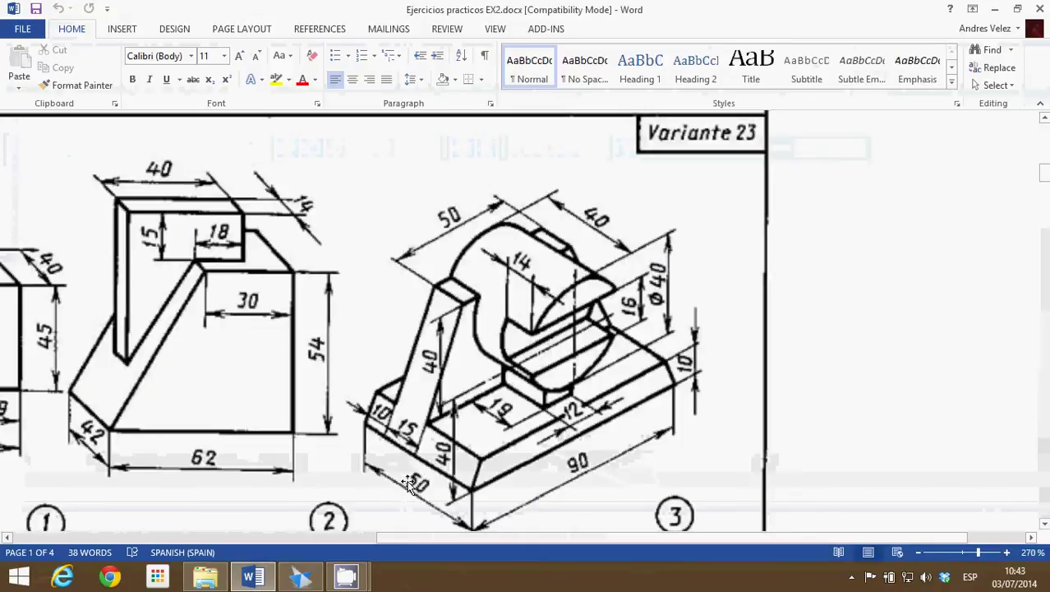
mouse_move(349, 579)
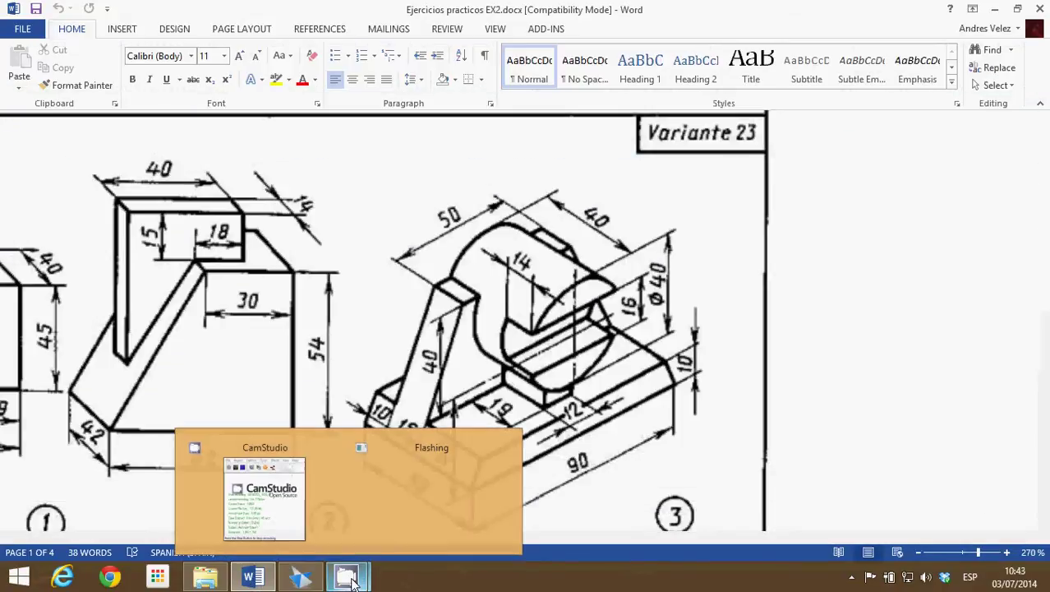
mouse_move(306, 579)
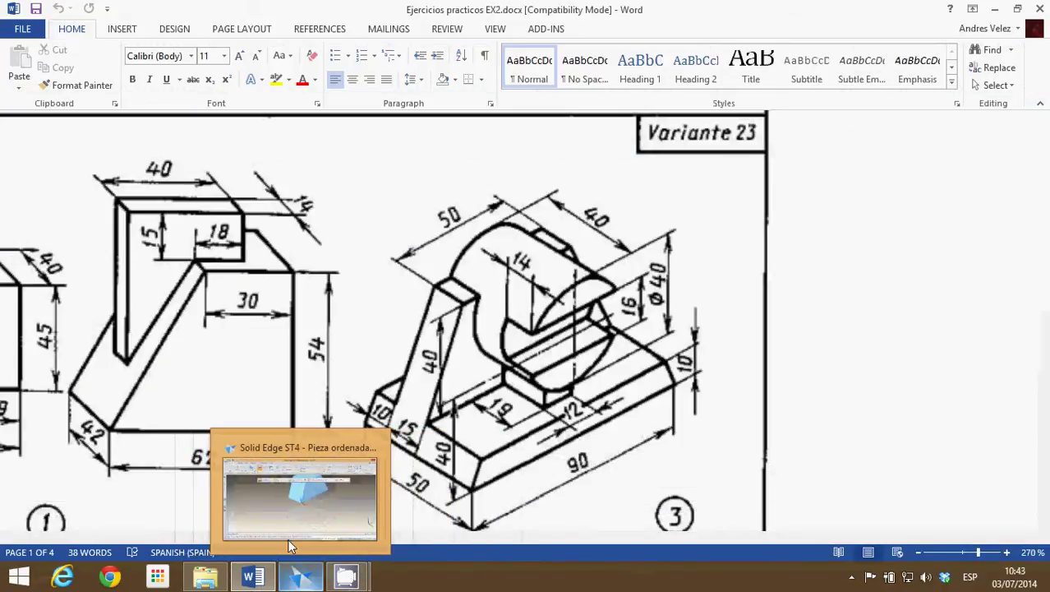
click(312, 582)
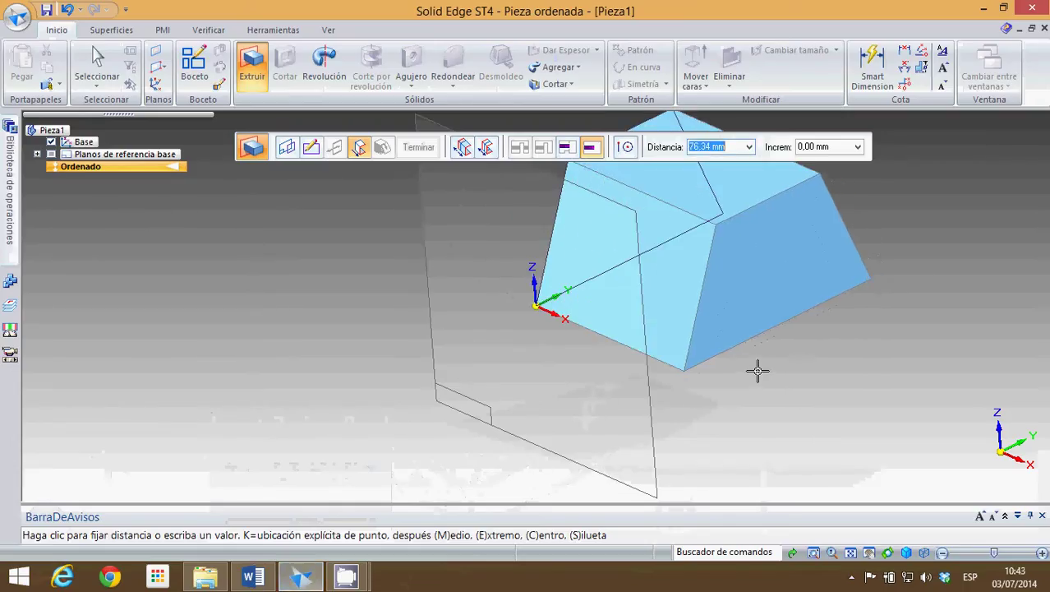
Step: Extrude the trapezoid 50 mm toward the positive X side and finish the protrusion
text(5)
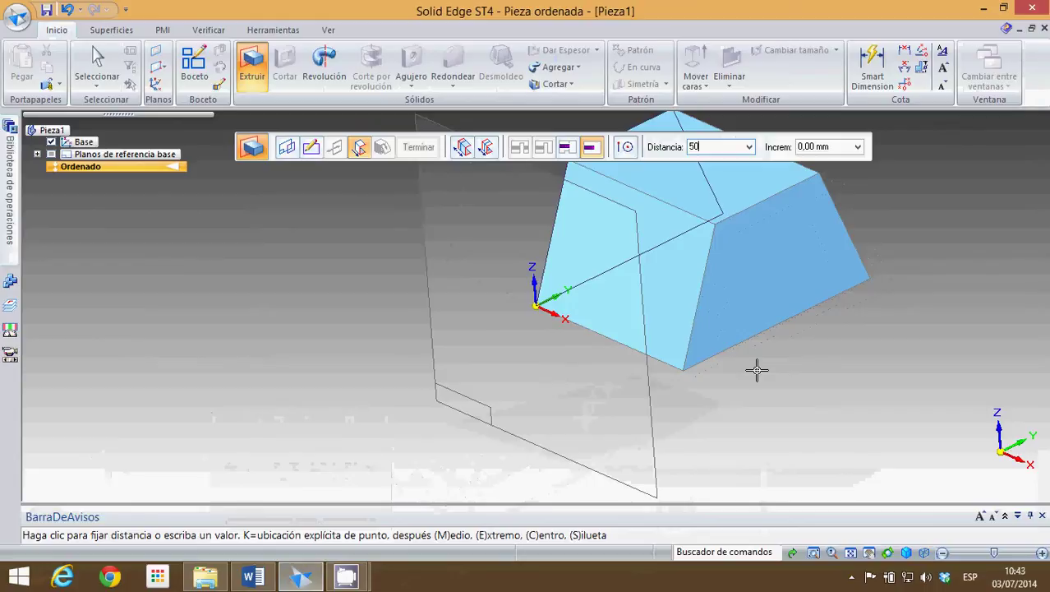
text(0)
key(Return)
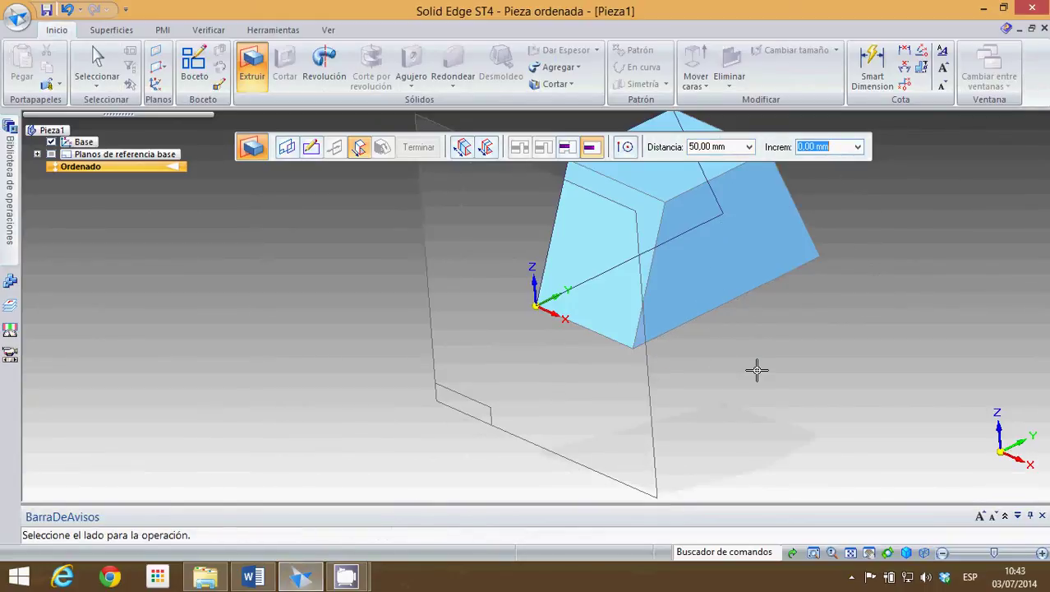
click(757, 371)
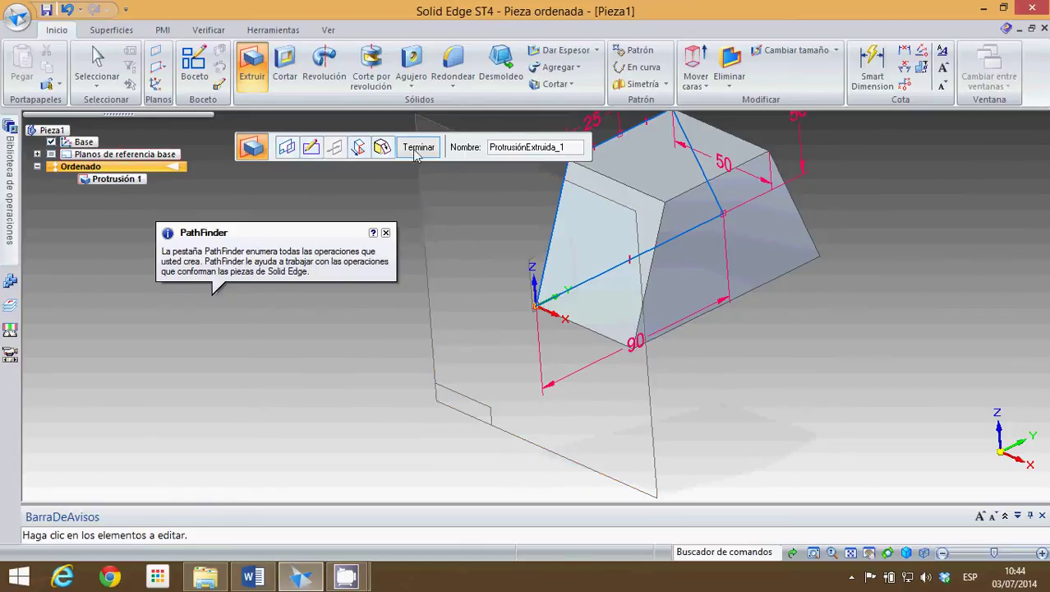
click(386, 232)
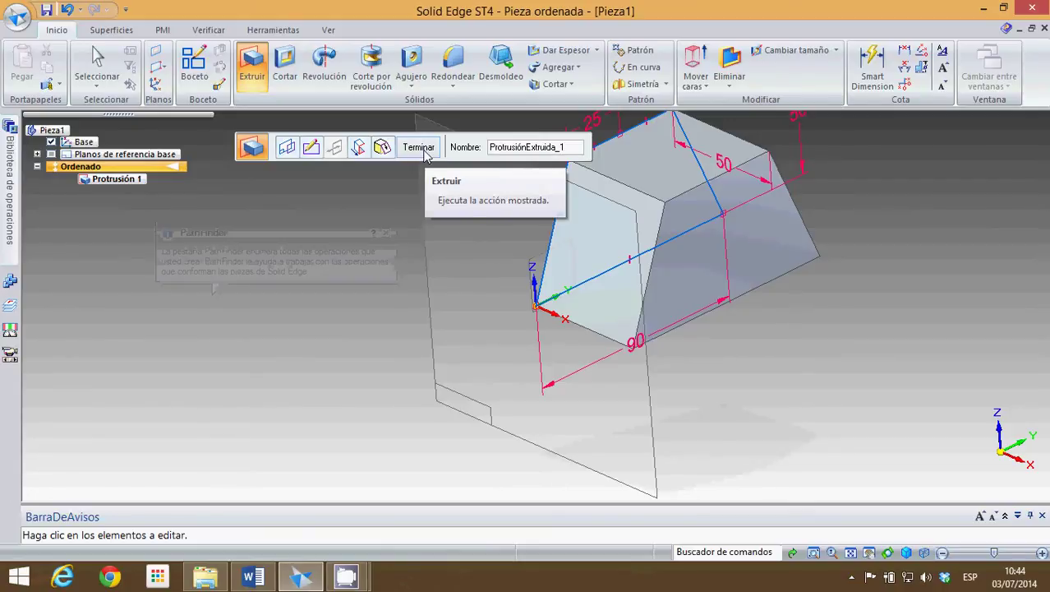
click(418, 148)
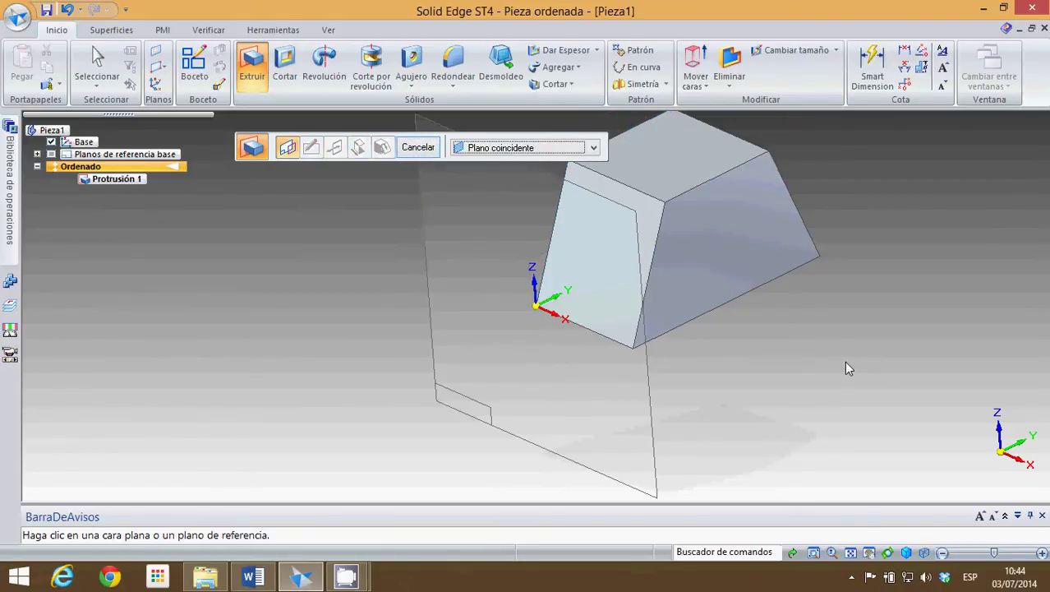
Step: Study part 3 in the Word drawing, and start a cut sketch on the Alzado (xz) plane in Solid Edge
scroll(943, 173, up, 3)
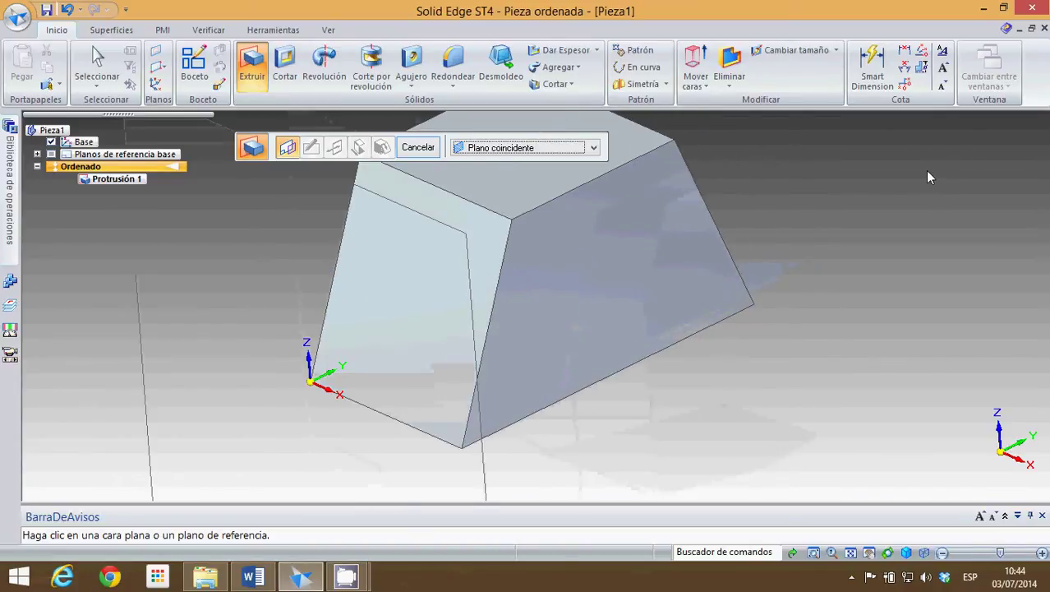
scroll(926, 170, down, 1)
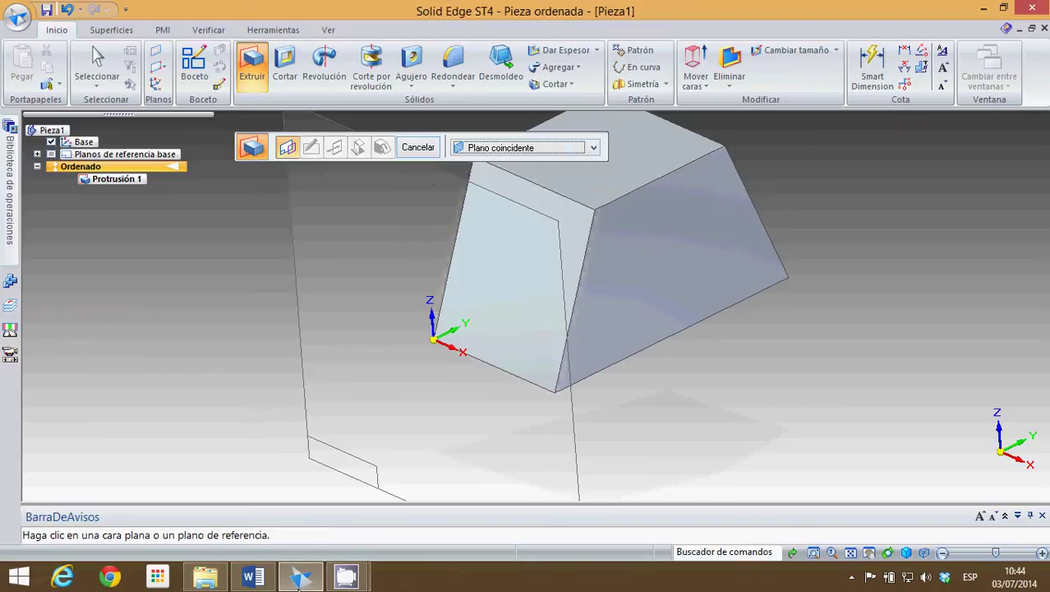
click(255, 578)
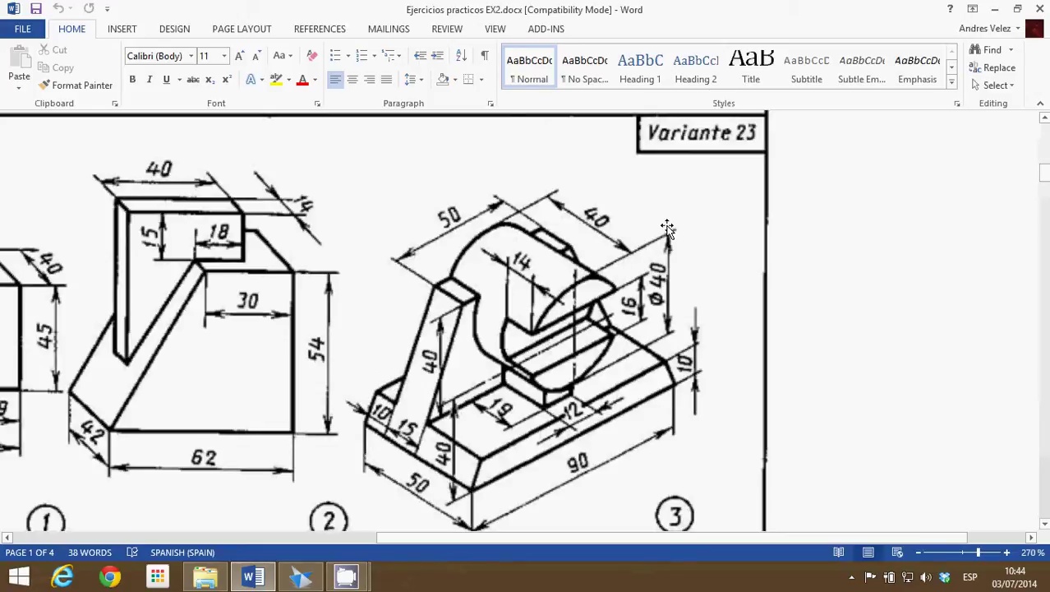
mouse_move(302, 582)
click(315, 583)
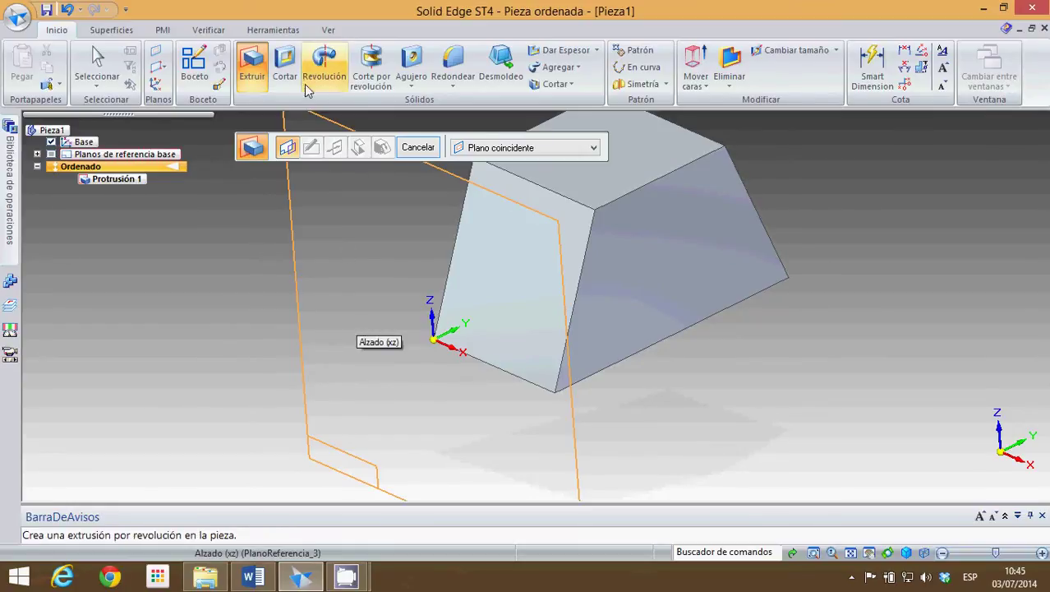
click(288, 64)
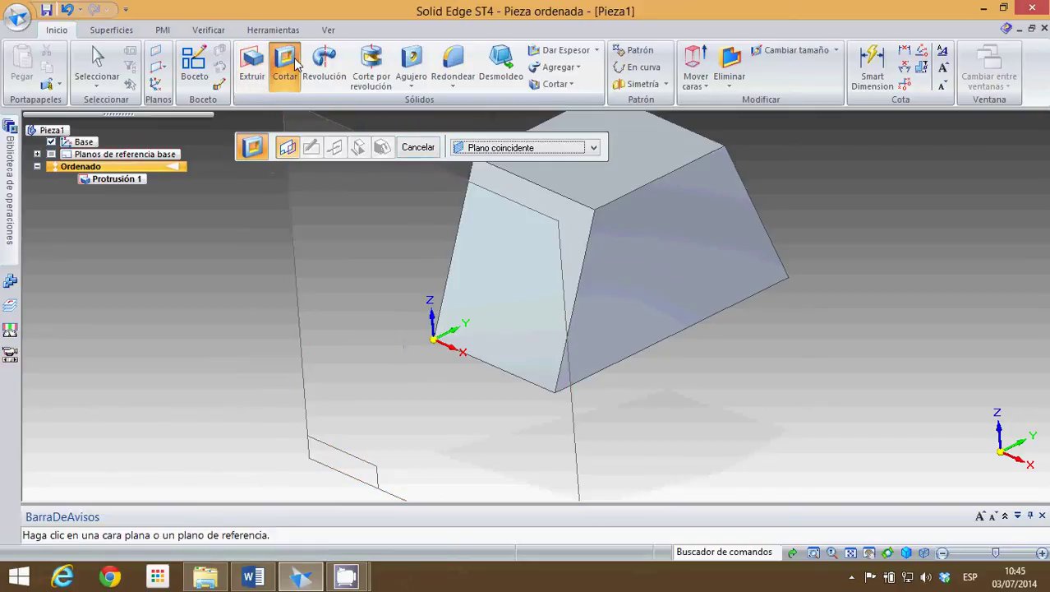
click(366, 362)
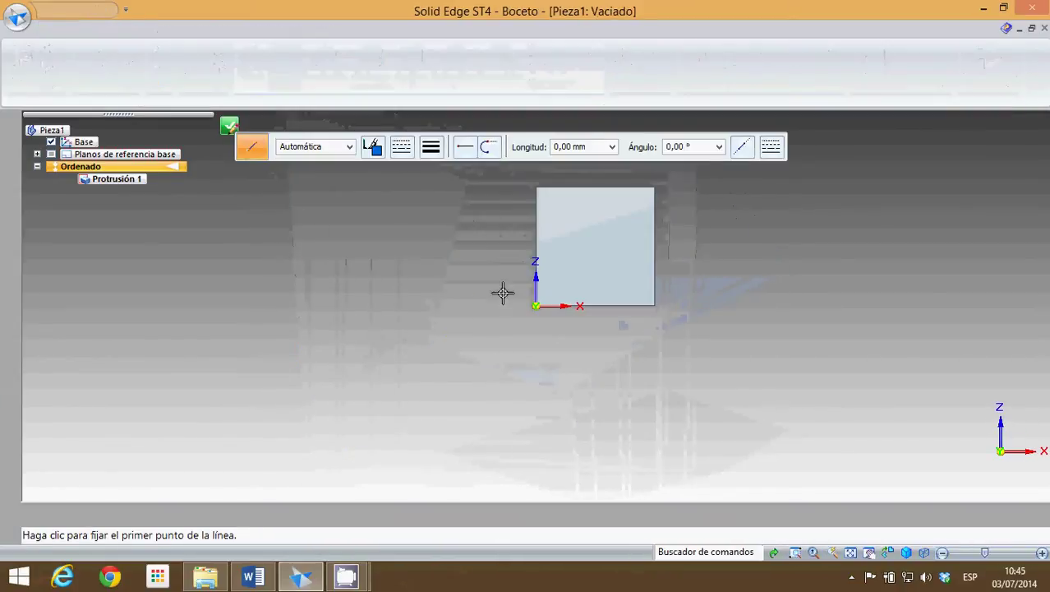
scroll(675, 177, up, 5)
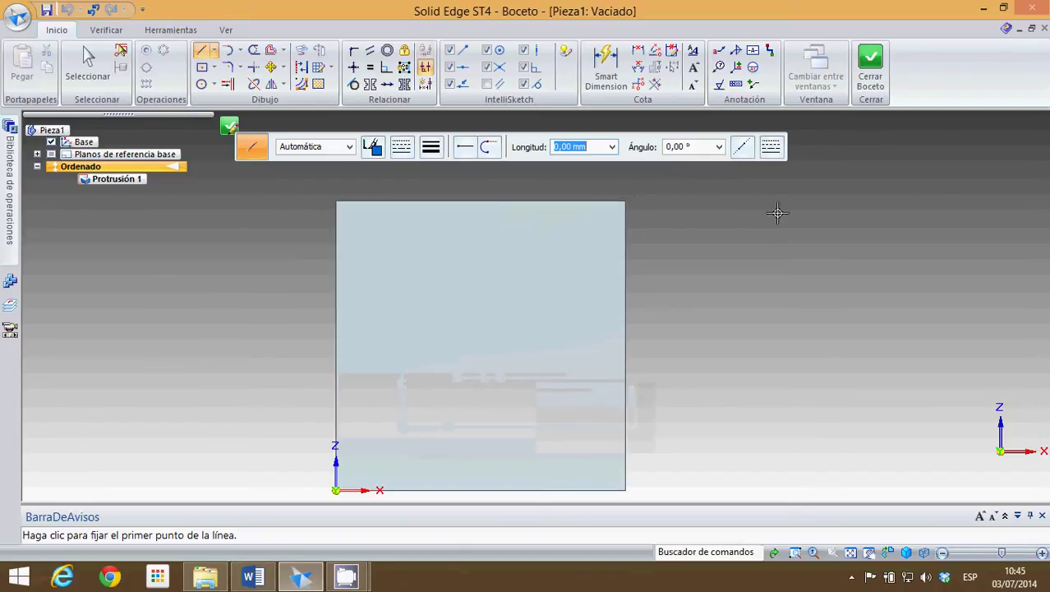
Step: Draw two rectangles from the block's upper corners, about 26.7 by 40.8 mm on the right and 14.9 by 40.8 mm on the left
click(213, 68)
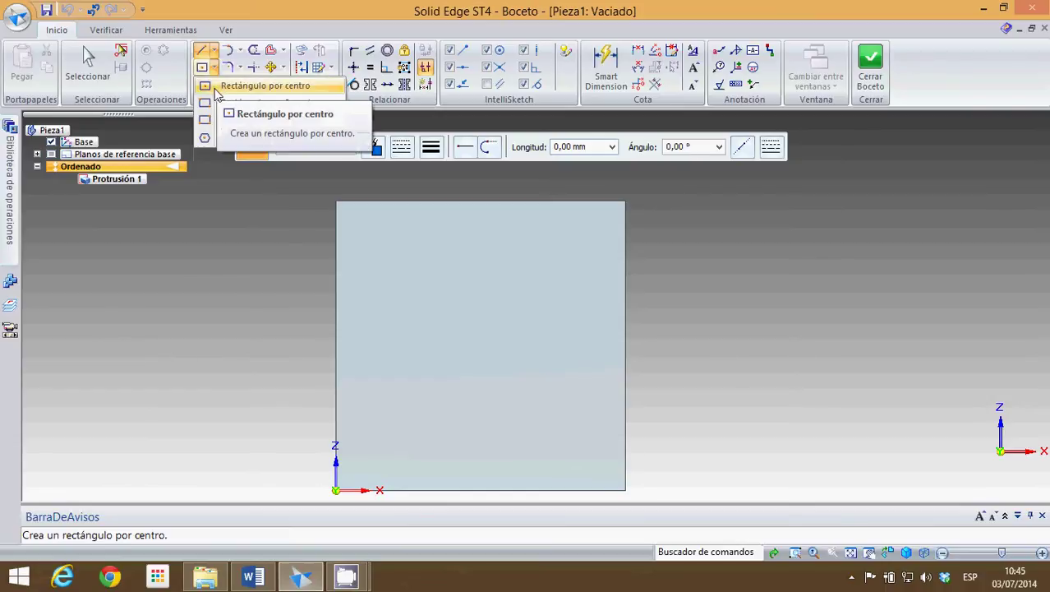
click(214, 105)
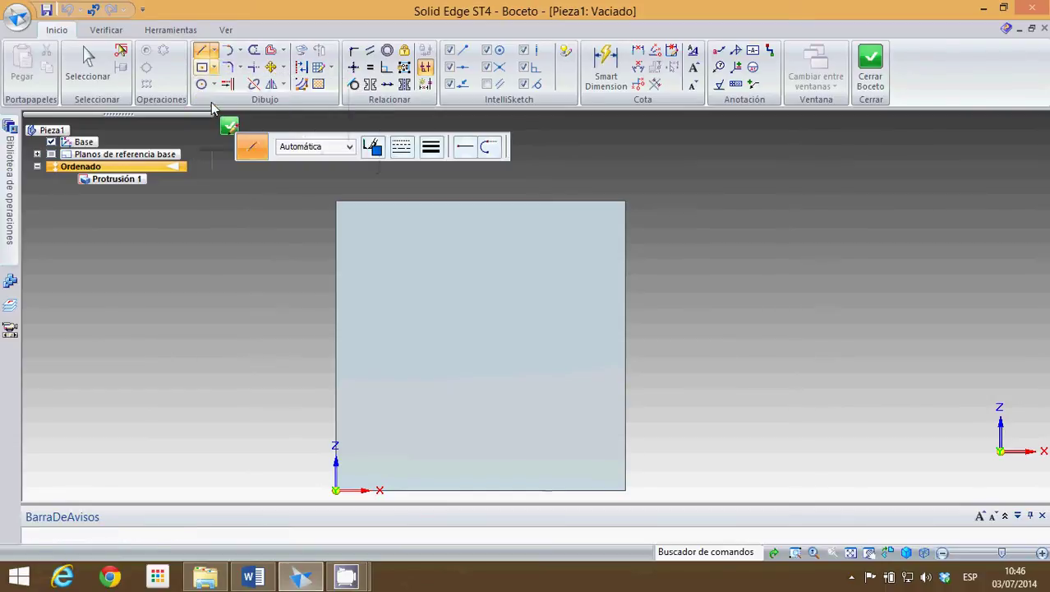
click(624, 202)
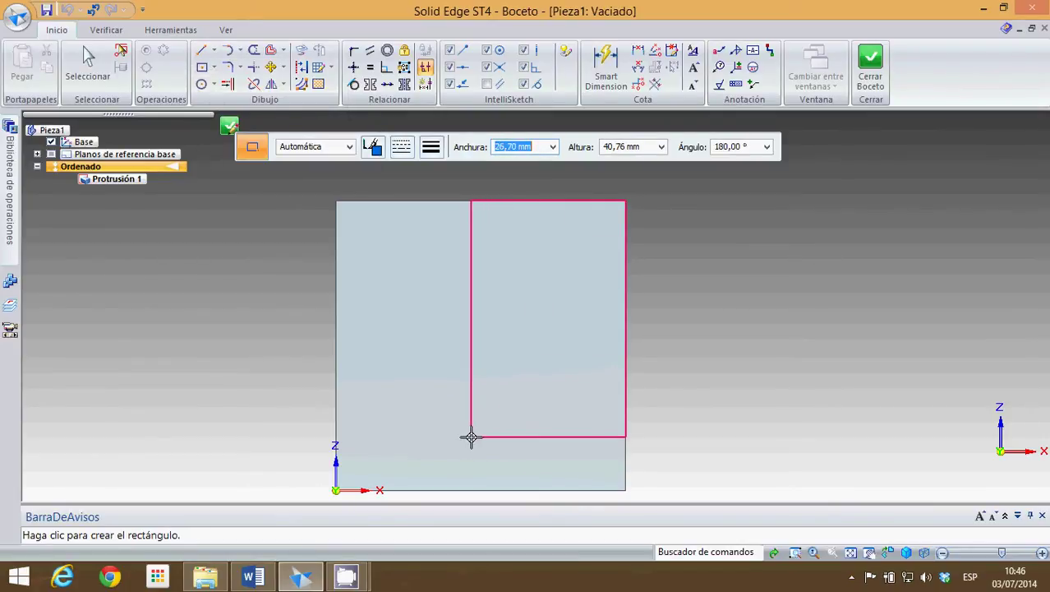
click(471, 437)
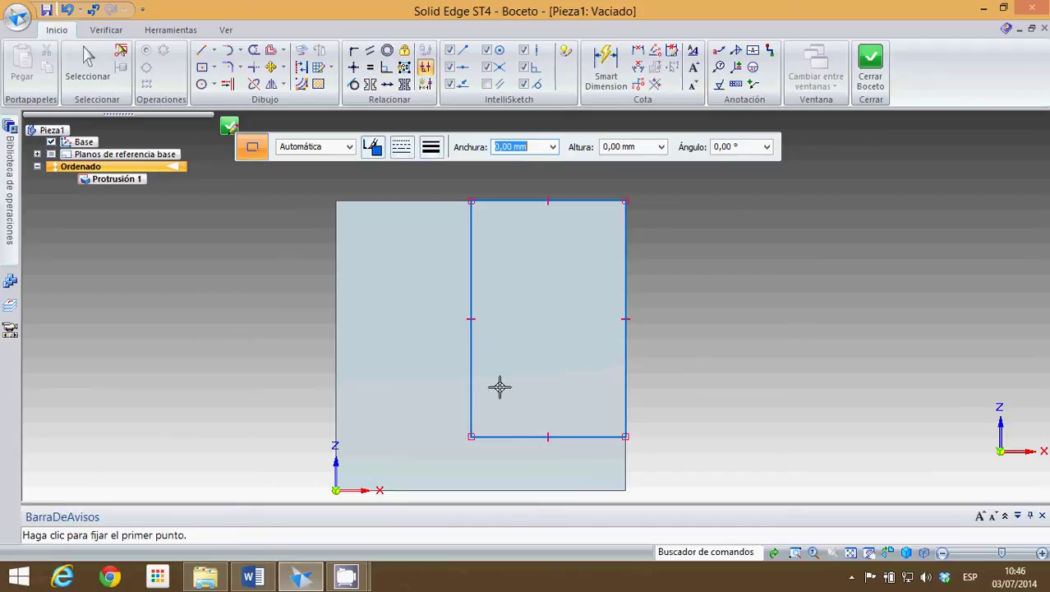
click(335, 200)
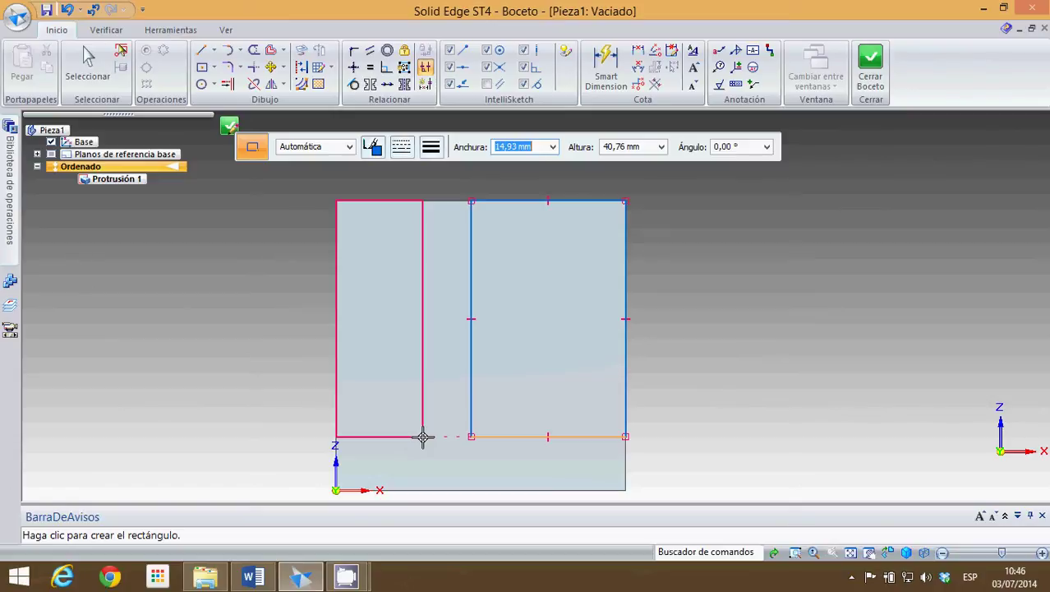
click(423, 437)
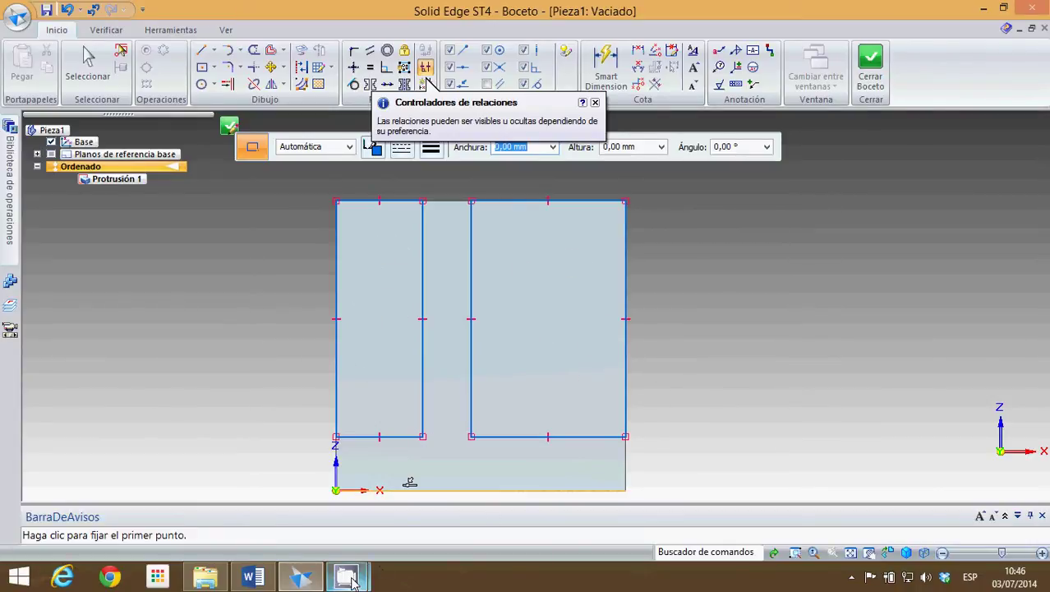
Step: Recheck the base thickness in the Word drawing, and dimension the right rectangle's lower edge at 10 mm above the block's base in Solid Edge
click(253, 576)
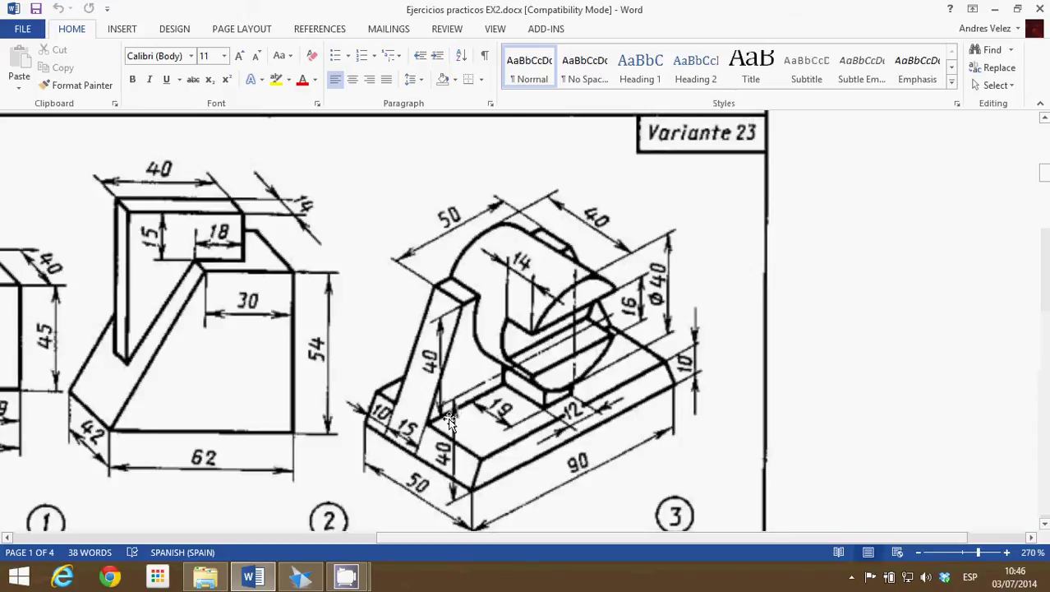
mouse_move(352, 581)
click(301, 578)
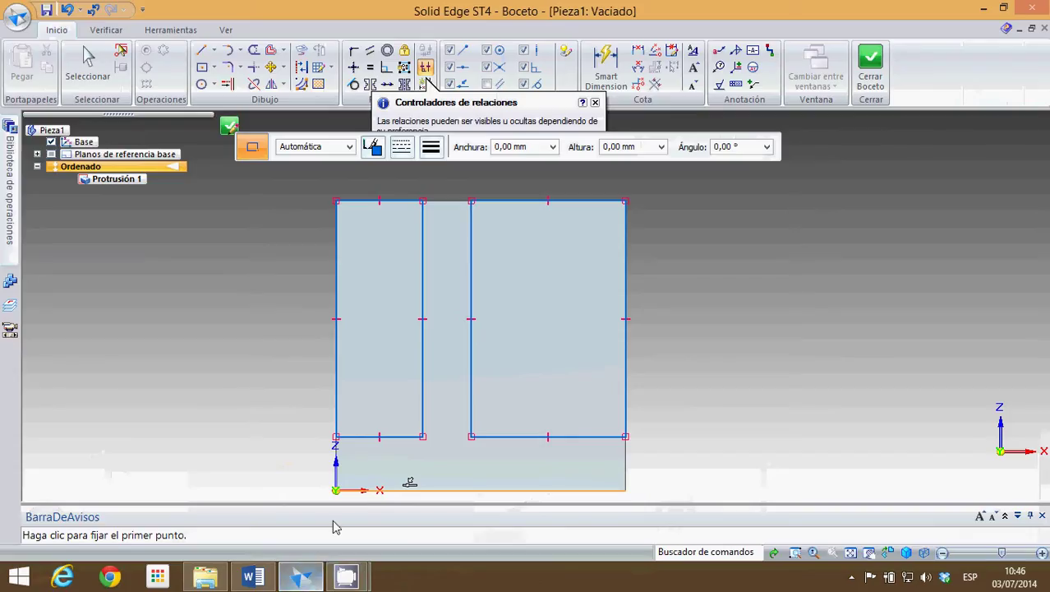
click(606, 65)
click(587, 437)
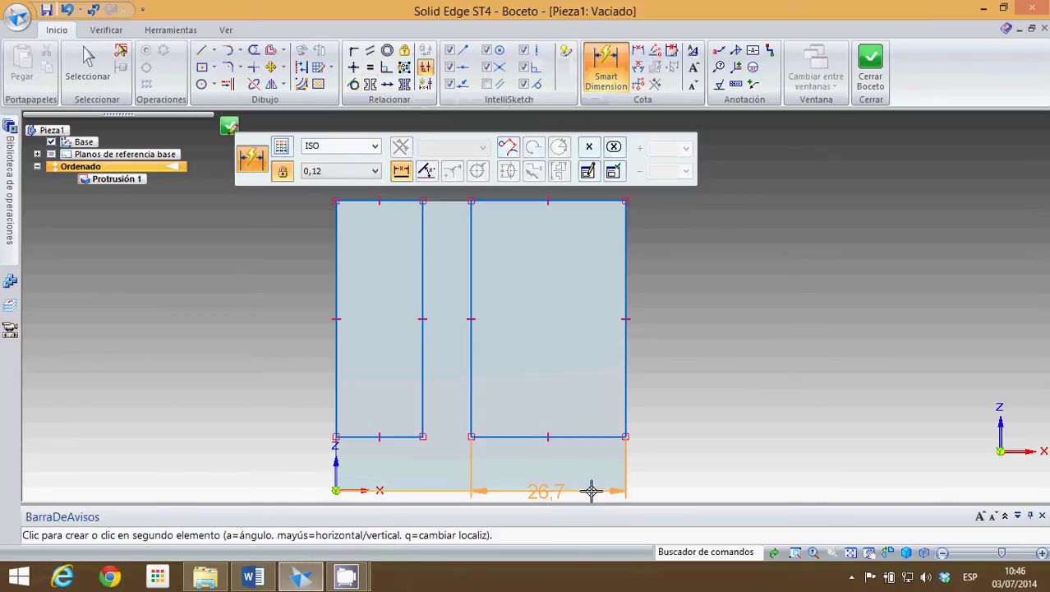
click(593, 489)
click(670, 468)
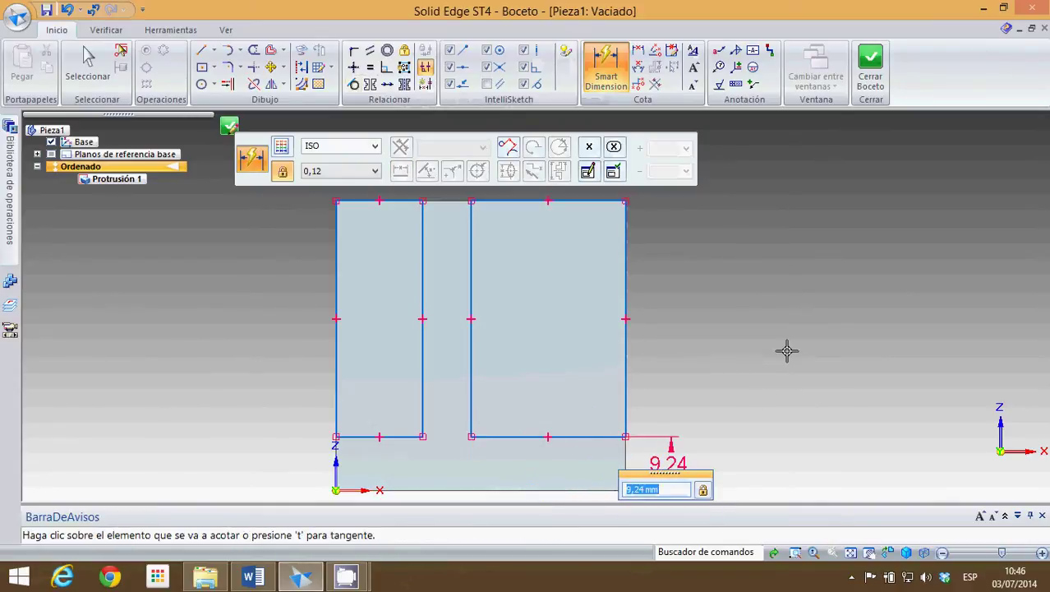
text(1)
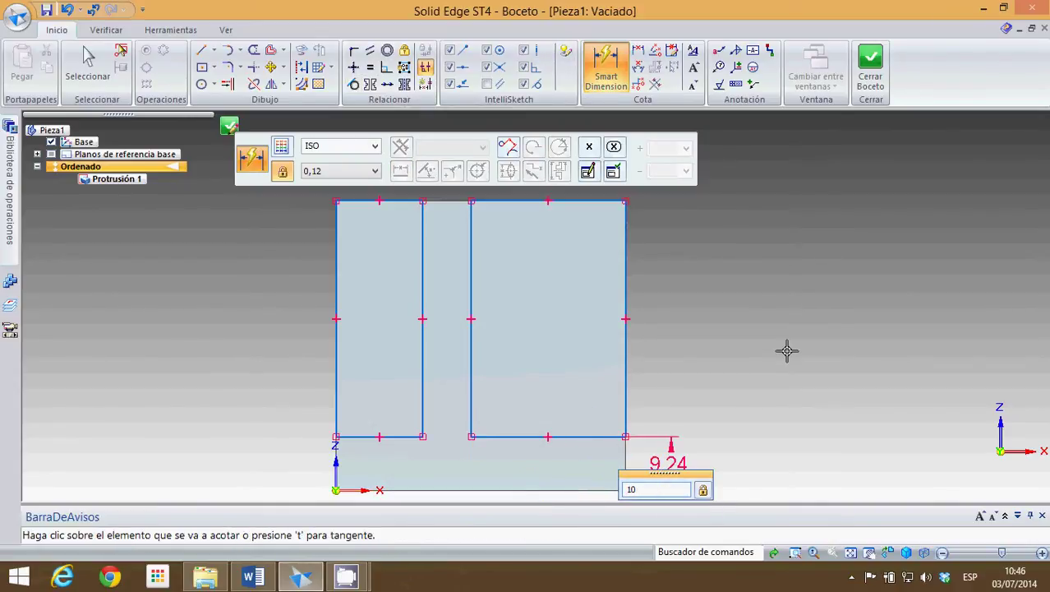
text(0)
key(Return)
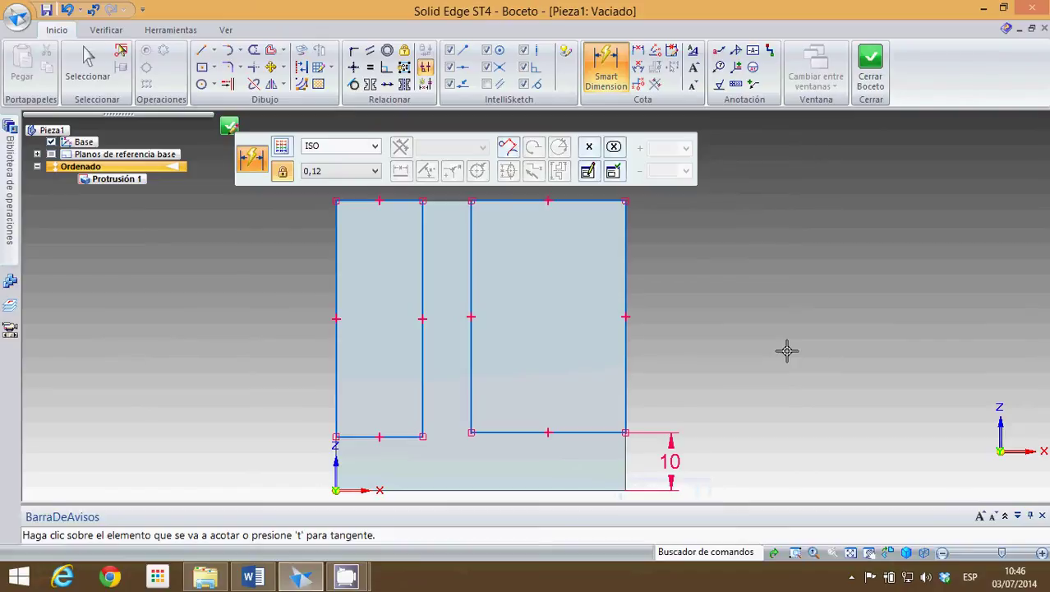
Step: Dimension the left rectangle's lower edge at 10 mm above the block's base
click(403, 436)
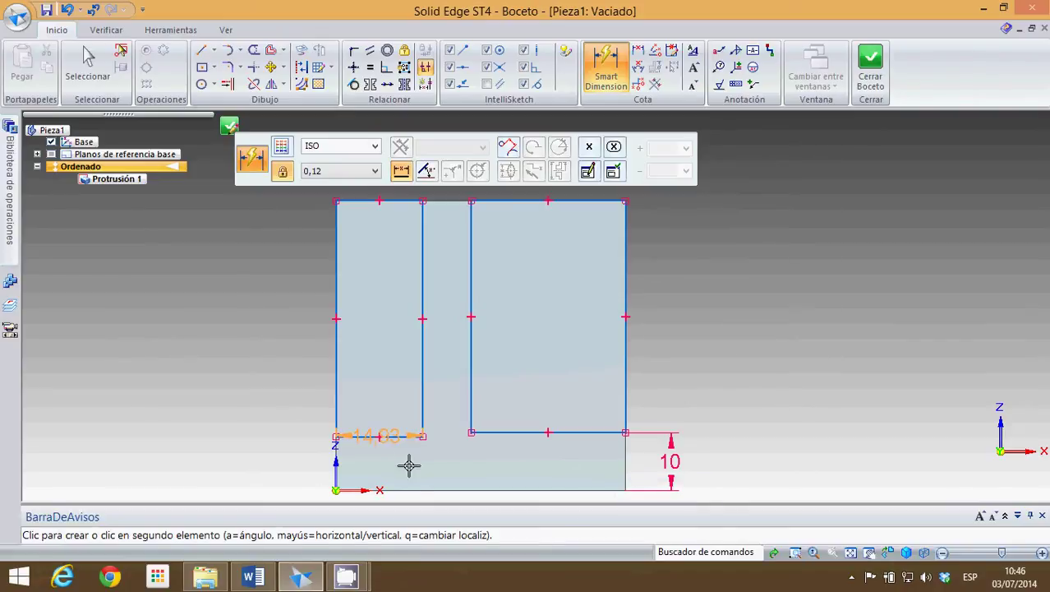
click(410, 488)
click(274, 485)
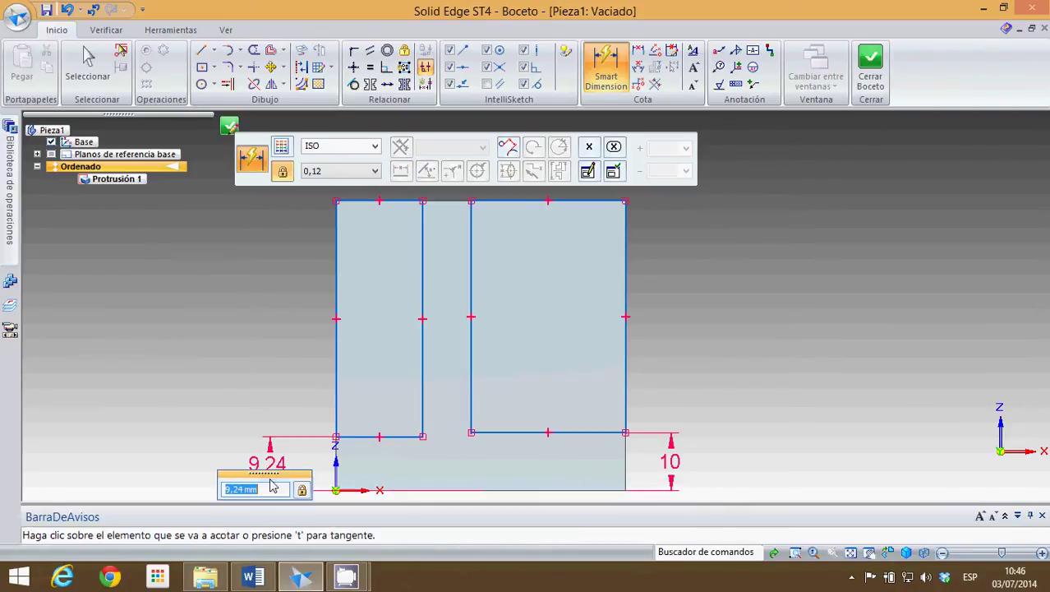
text(10)
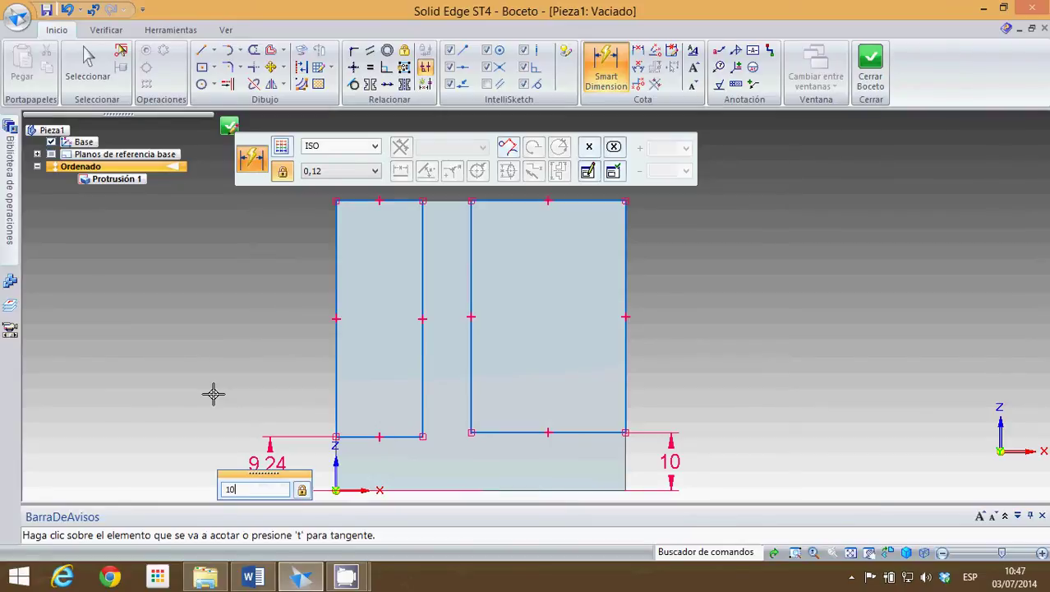
key(Return)
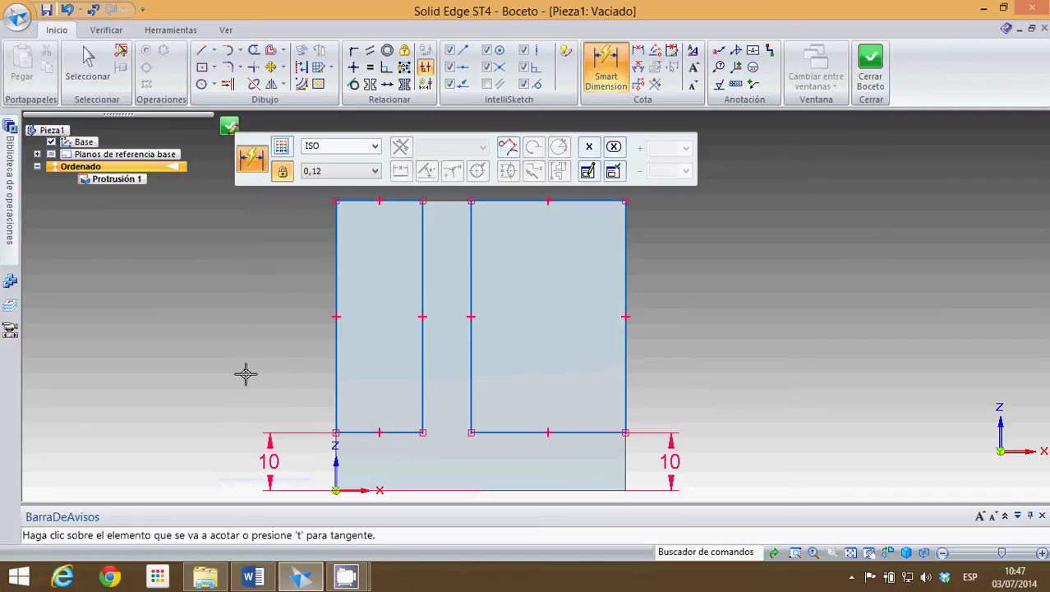
Step: Check the upright's thickness in the Word drawing, and dimension the gap between the two rectangles at 15 mm in Solid Edge
click(423, 371)
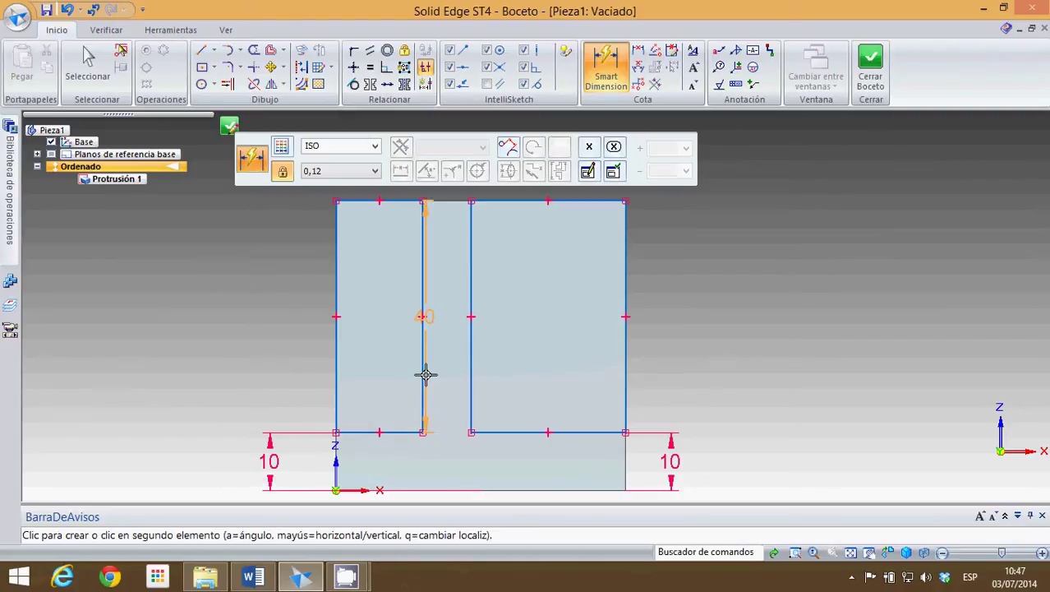
click(471, 377)
click(255, 578)
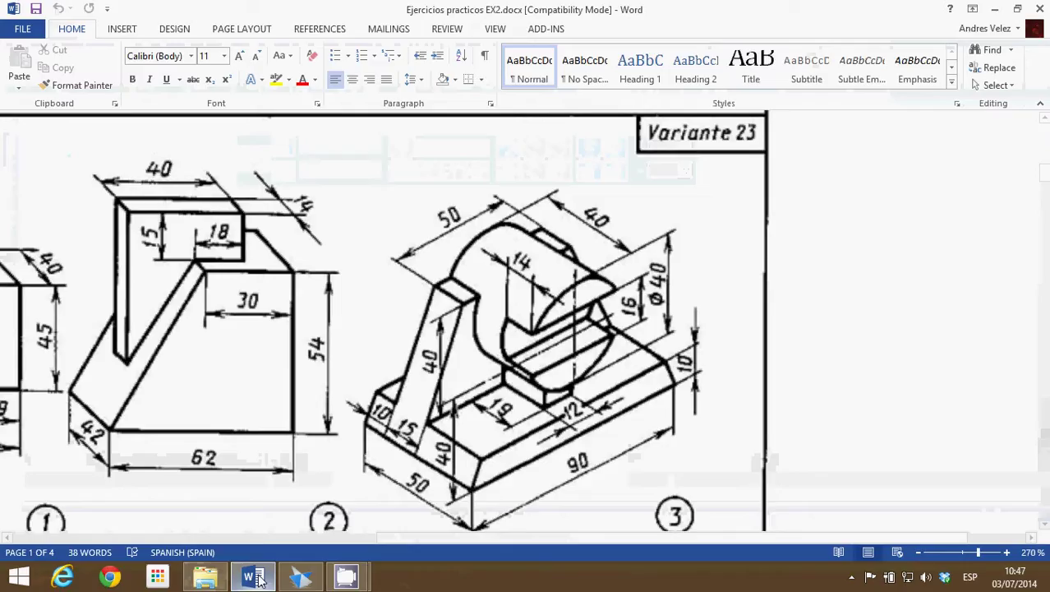
click(300, 578)
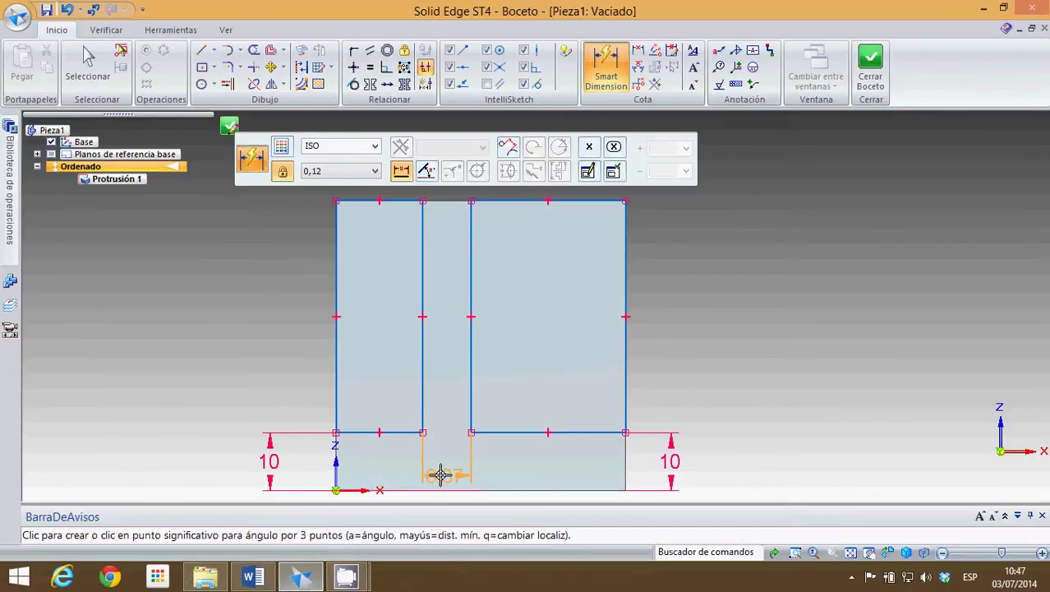
click(443, 467)
text(15)
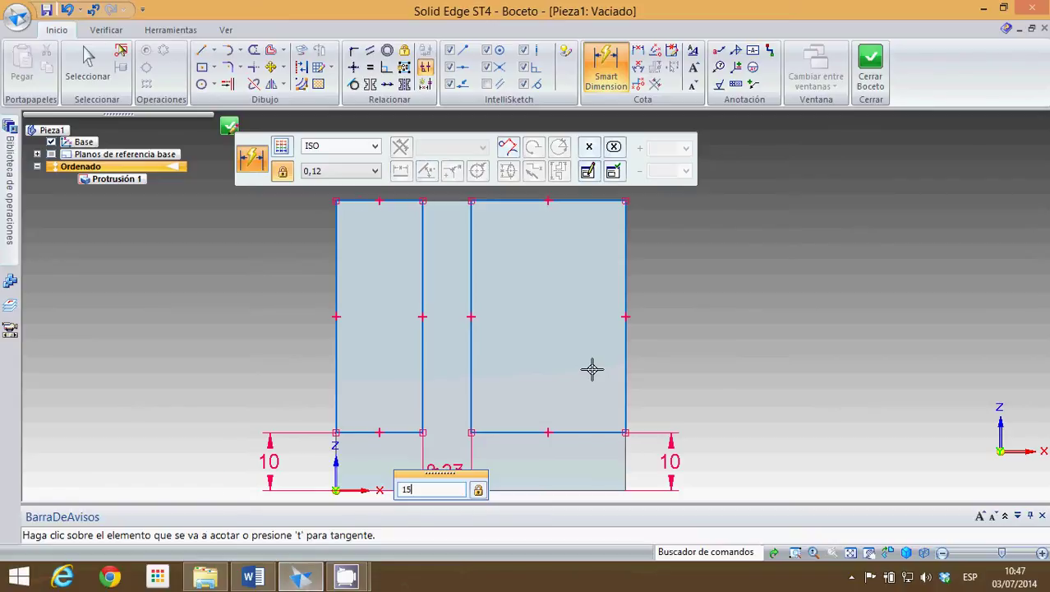
key(Return)
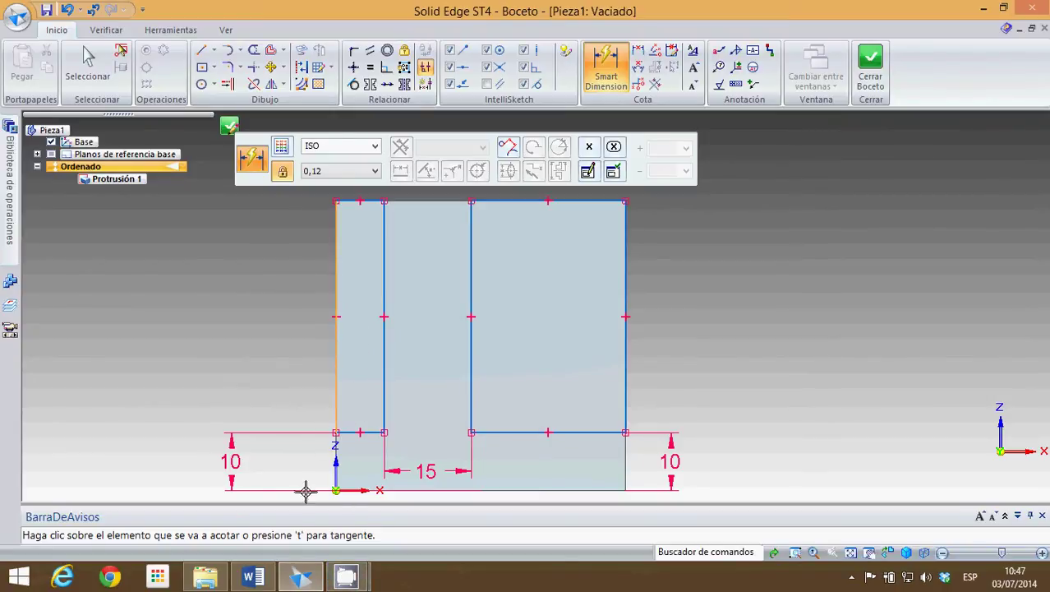
Step: Check the upright's offset in the Word drawing, and dimension the left rectangle's width at 10 mm in Solid Edge
click(253, 575)
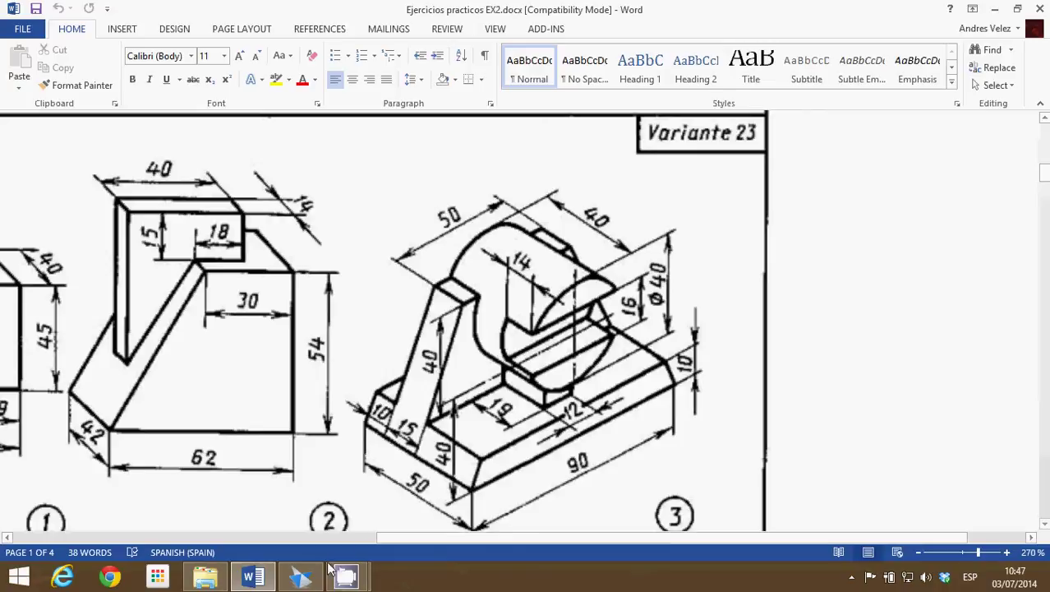
click(327, 497)
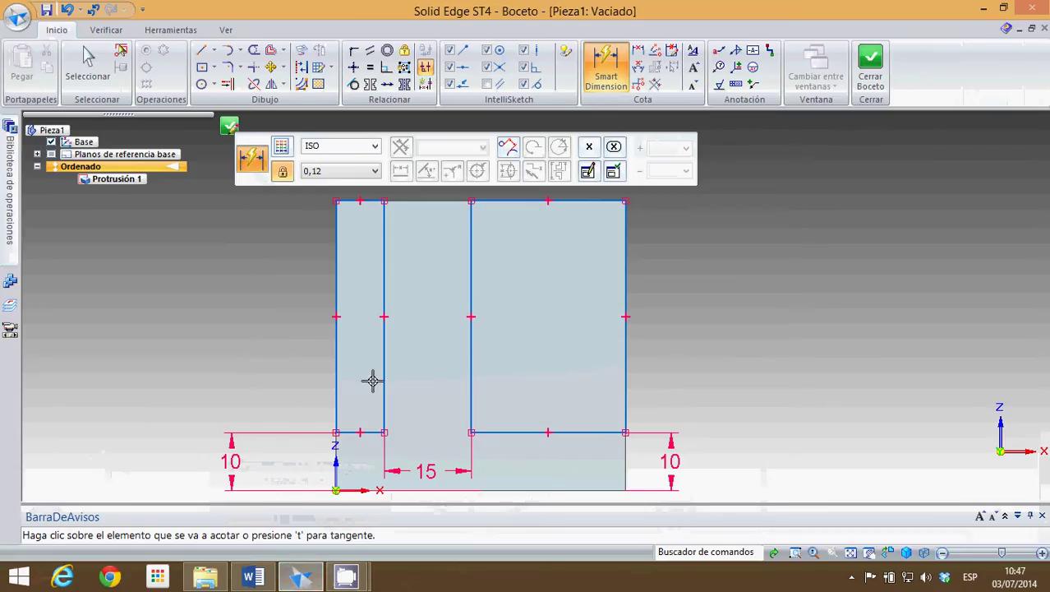
click(336, 368)
click(337, 372)
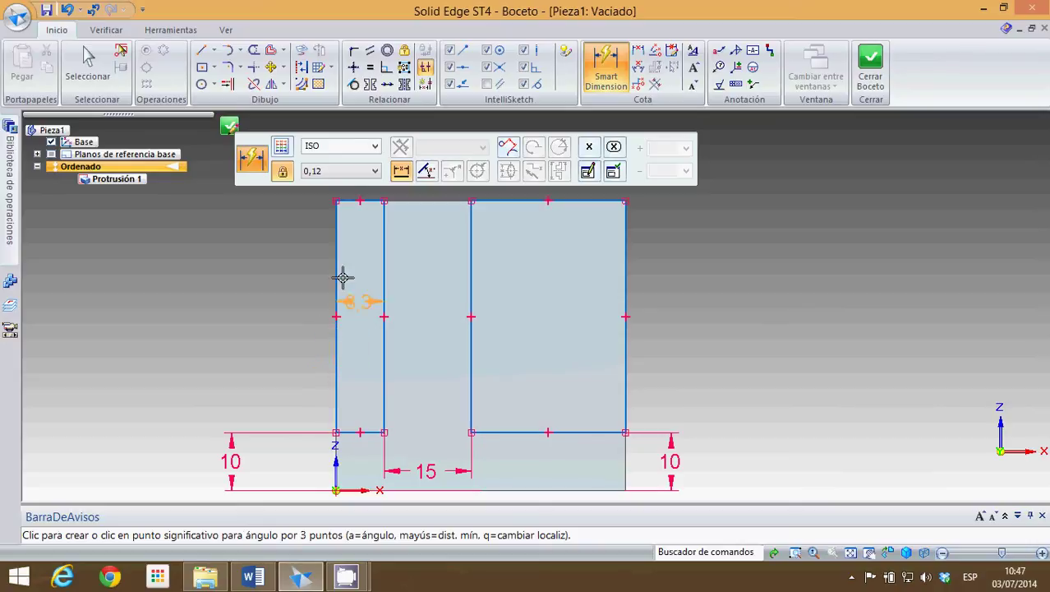
click(359, 372)
text(10)
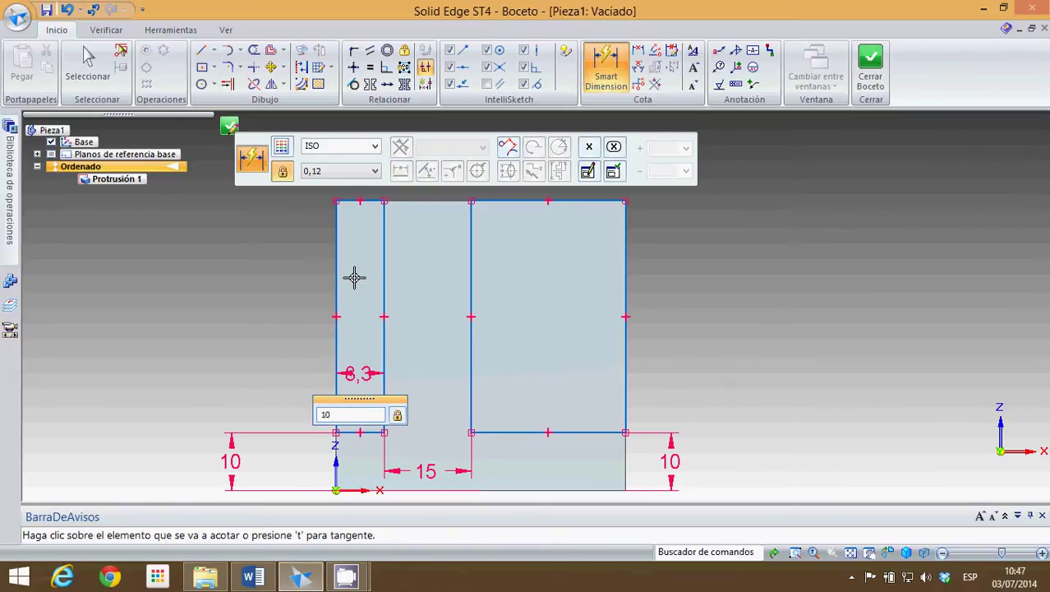
key(Return)
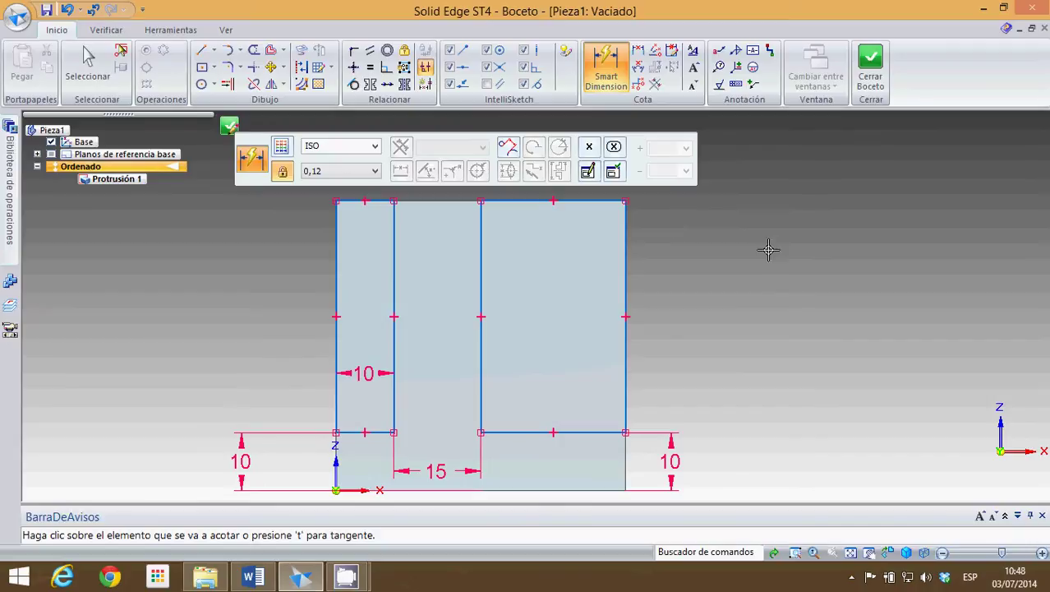
Step: Close the two-rectangle sketch and cut it through the whole part, towards the block, leaving the base and upright
click(871, 66)
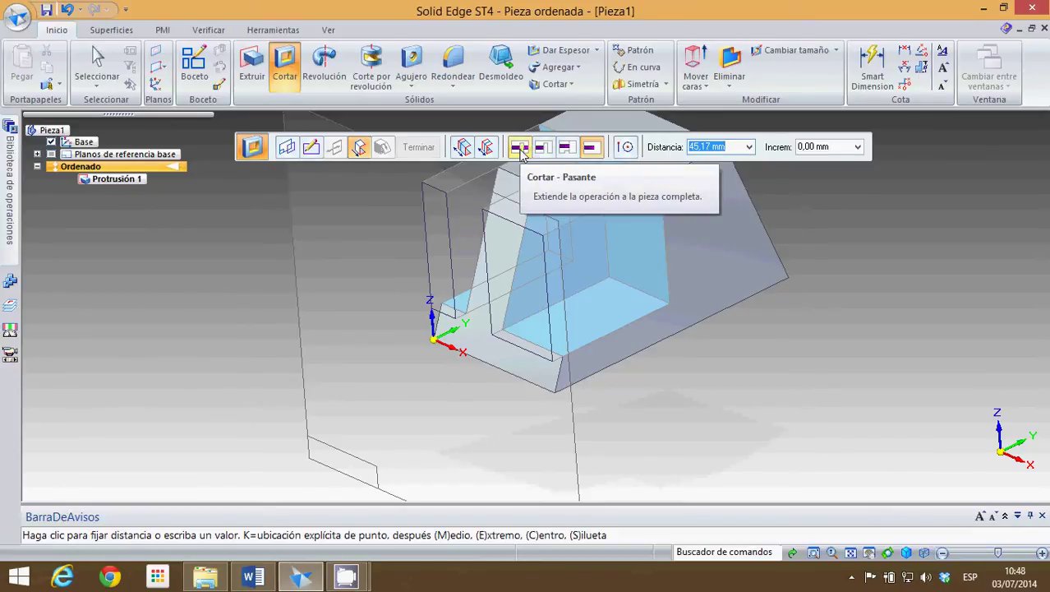
click(520, 149)
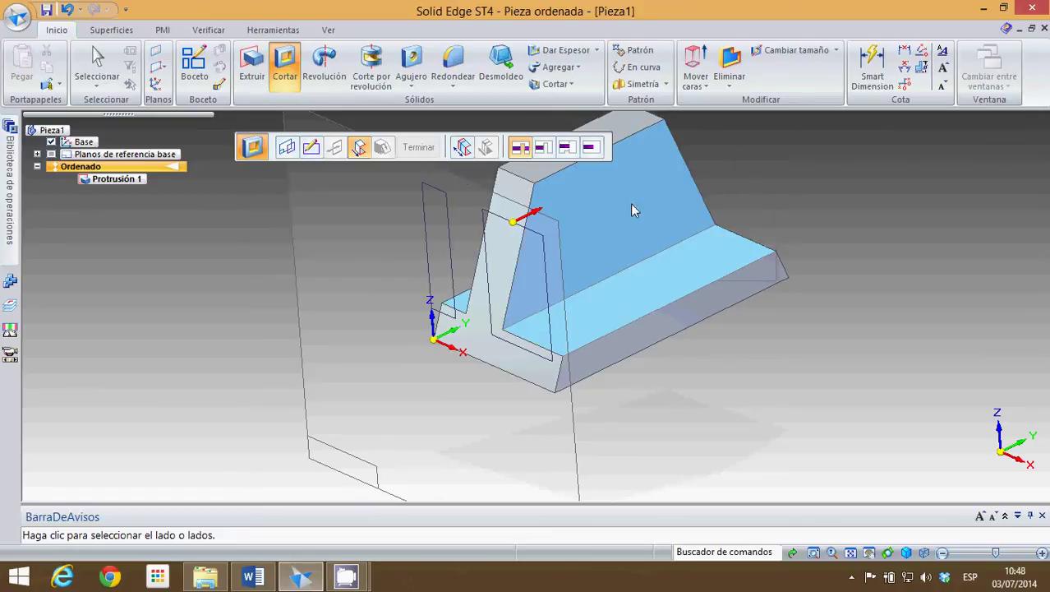
click(699, 179)
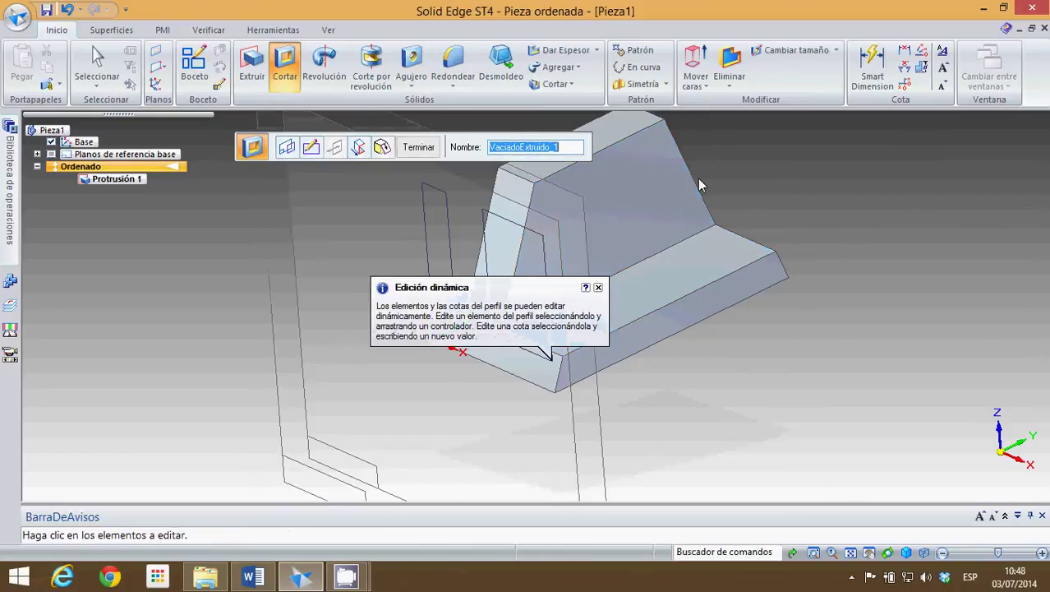
click(598, 287)
click(420, 148)
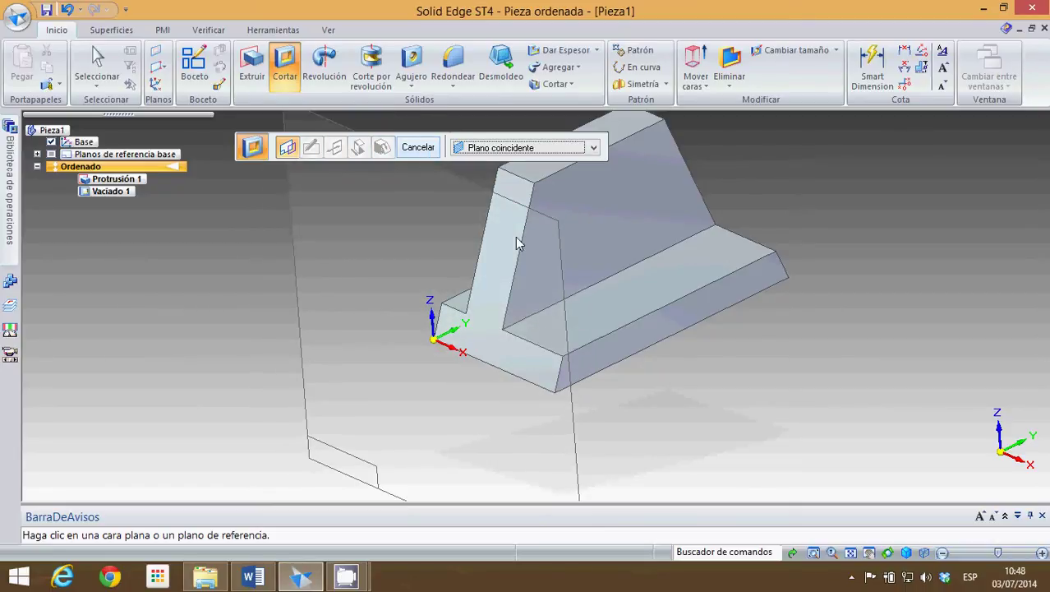
Step: Study the cylinder in the Word drawing, and start an extrusion sketch in Solid Edge on the upright's face beside the narrow ledge
mouse_move(252, 577)
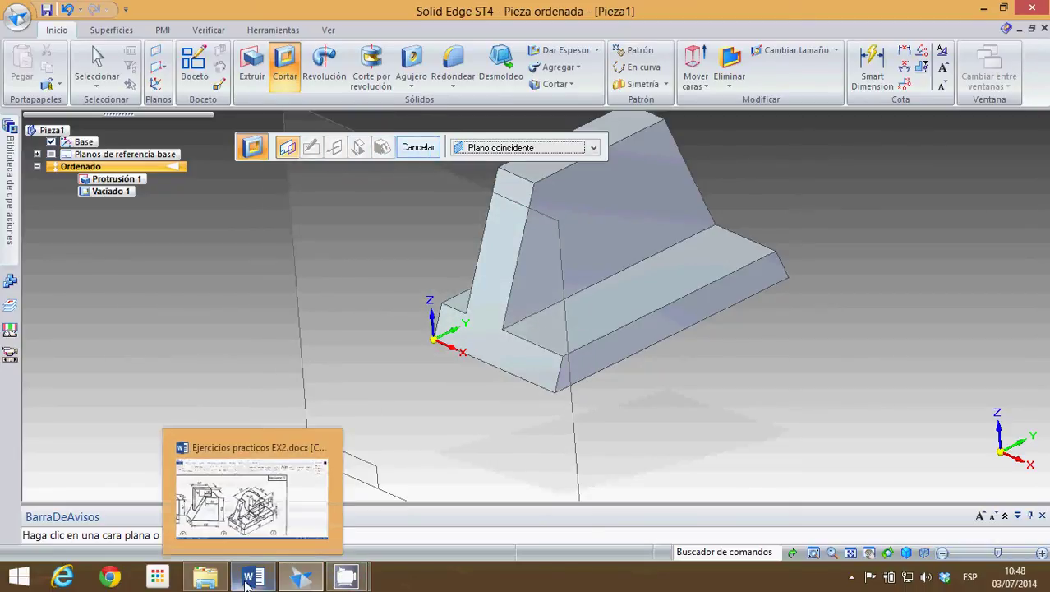
click(325, 516)
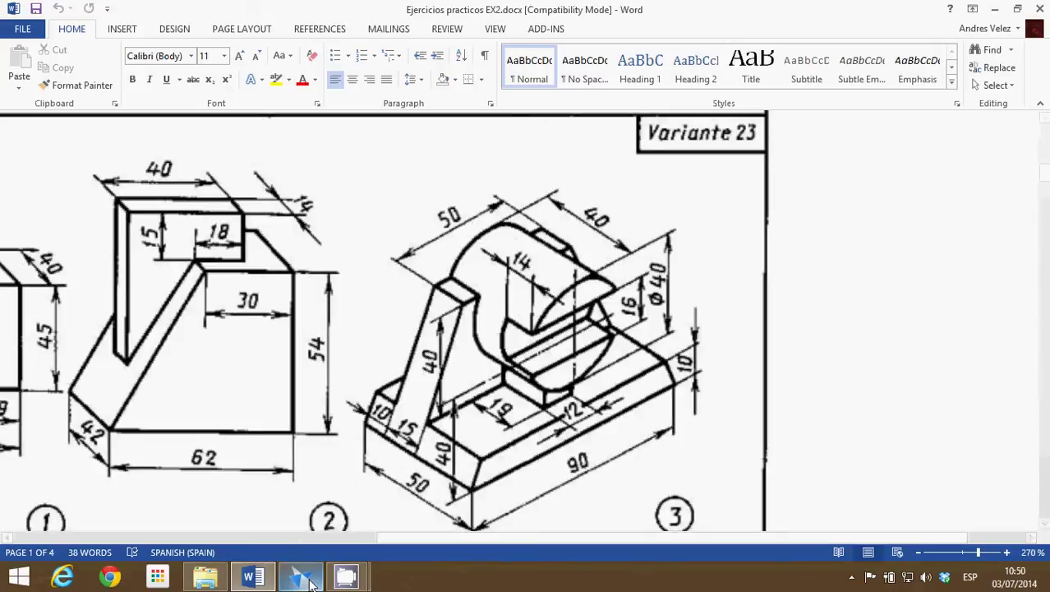
mouse_move(304, 580)
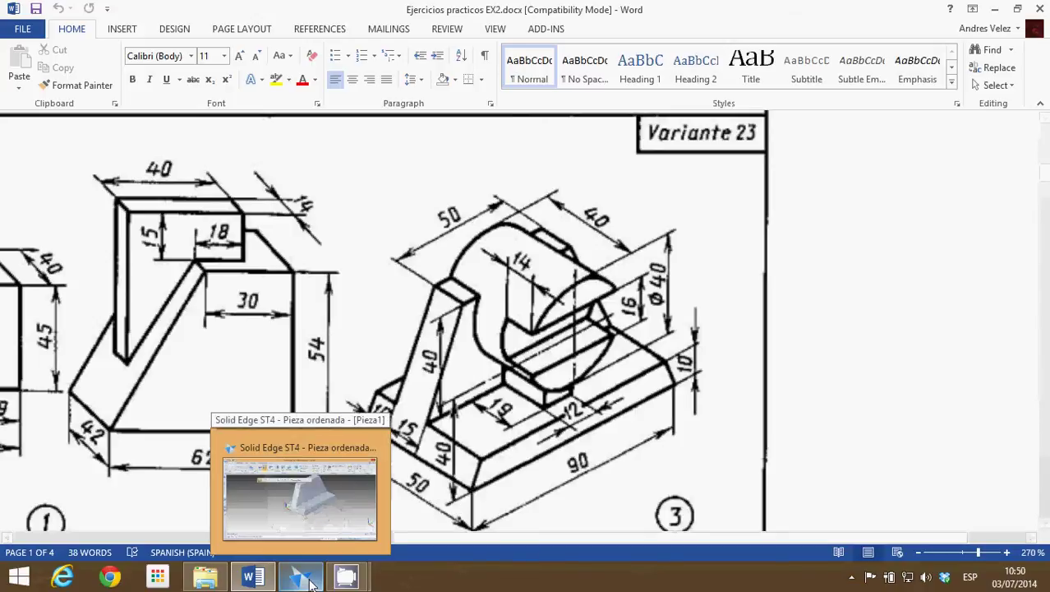
click(308, 579)
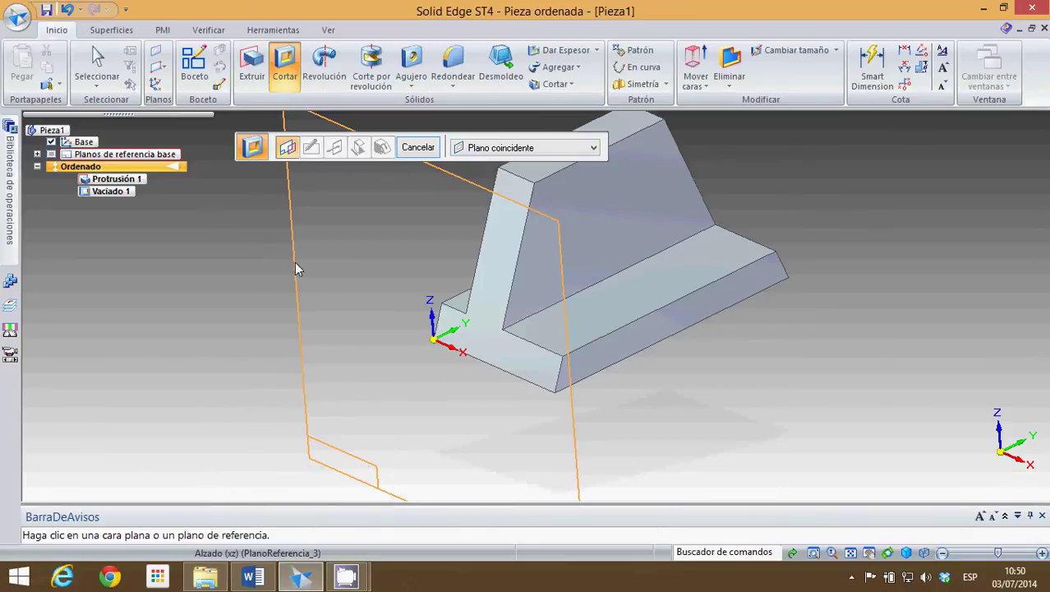
click(253, 64)
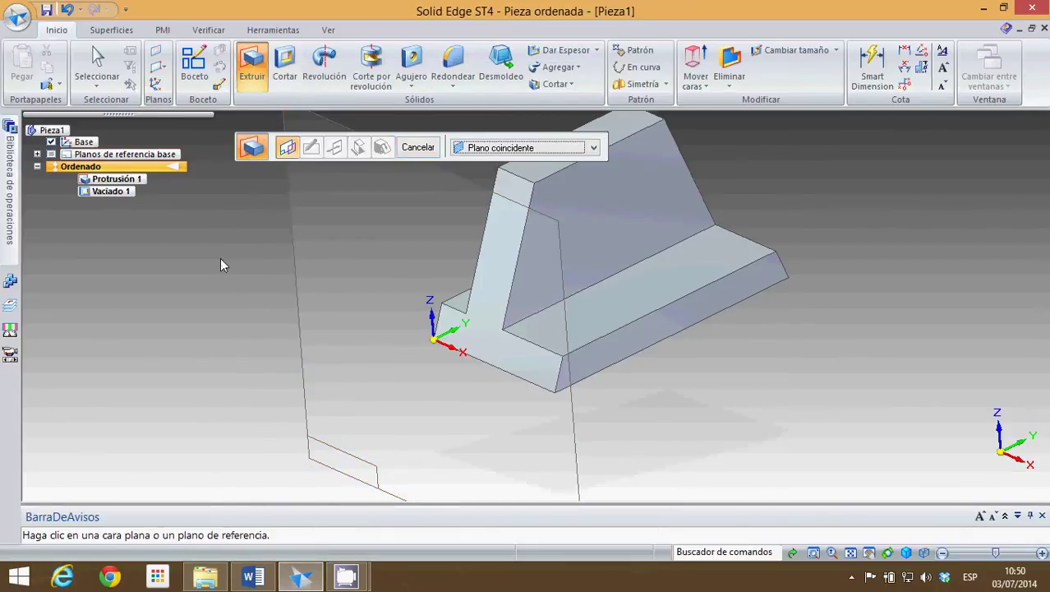
middle_drag(244, 333, 435, 454)
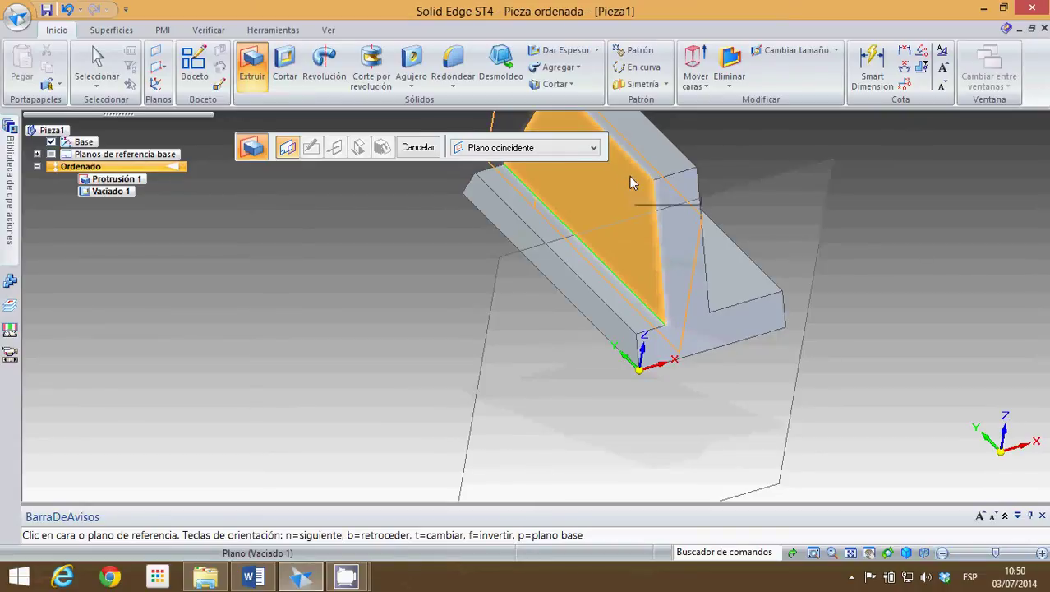
click(630, 182)
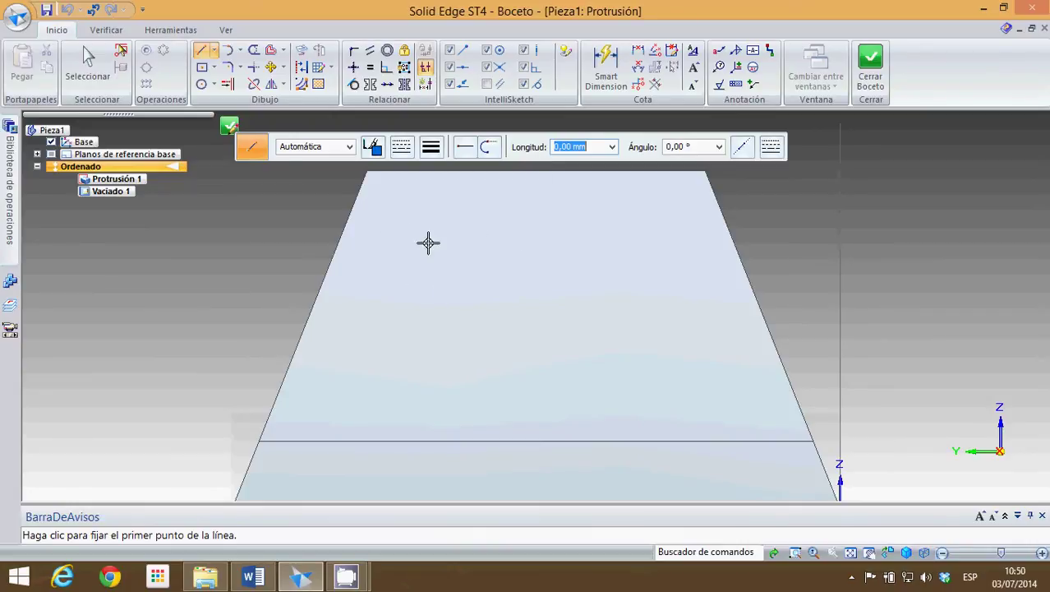
Step: Check the cylinder in the Word drawing, and draw a circle about 35.5 mm in diameter, centered below the midpoint of the upright's top edge
click(201, 83)
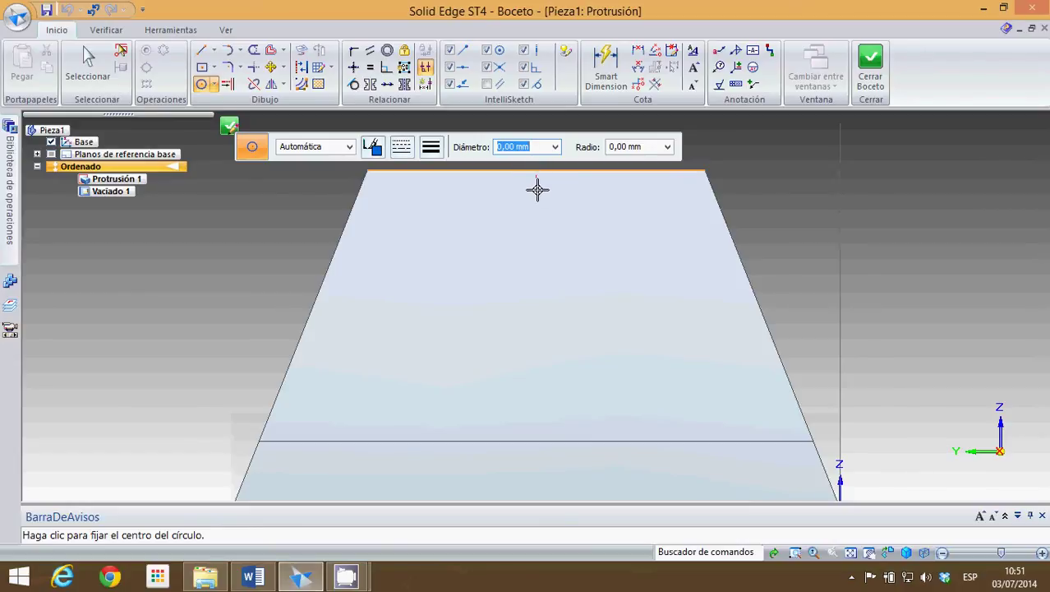
click(253, 578)
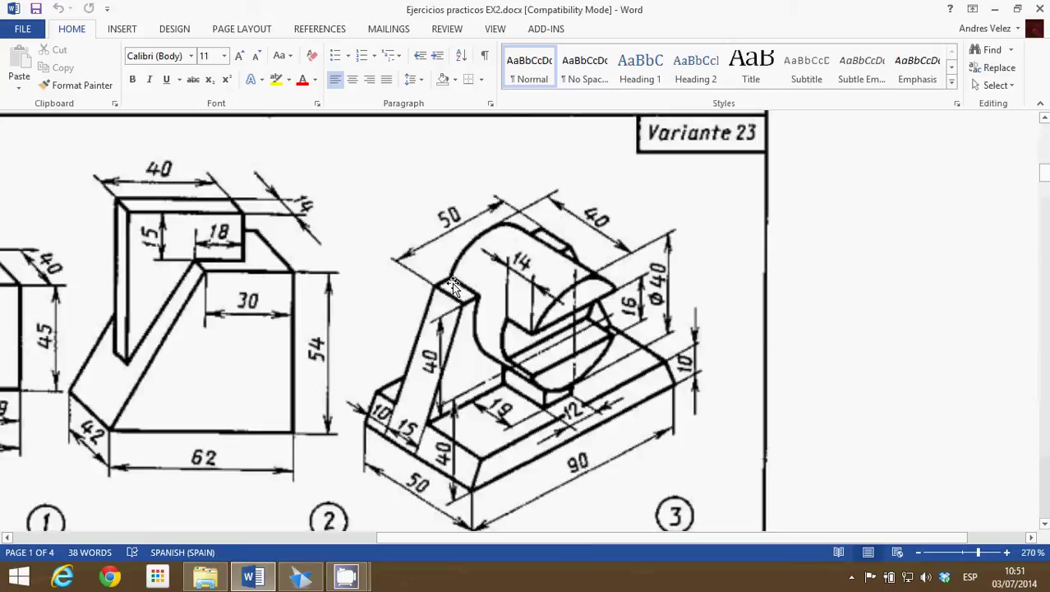
click(301, 581)
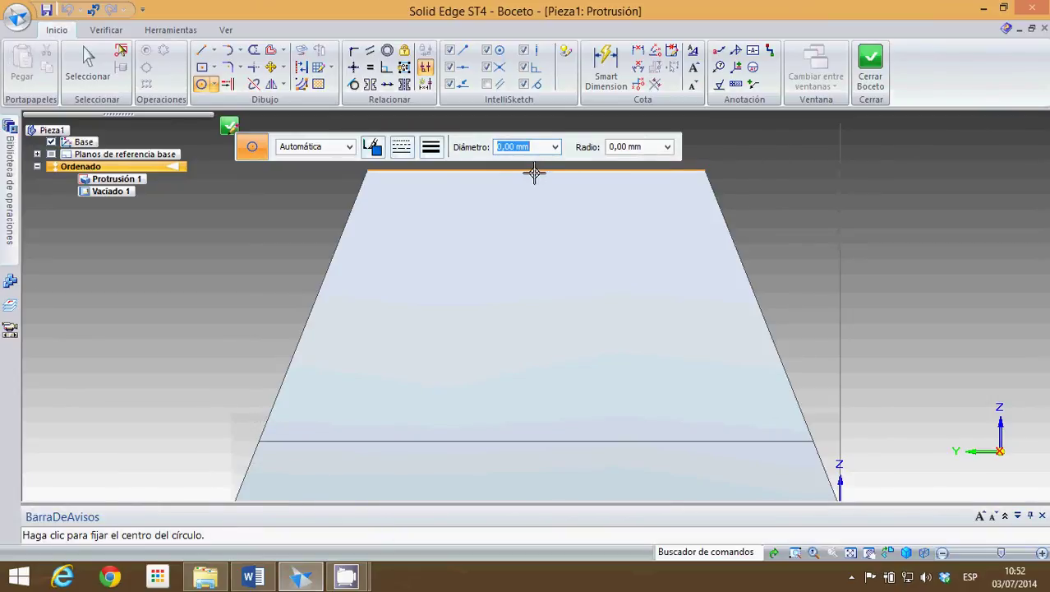
click(537, 262)
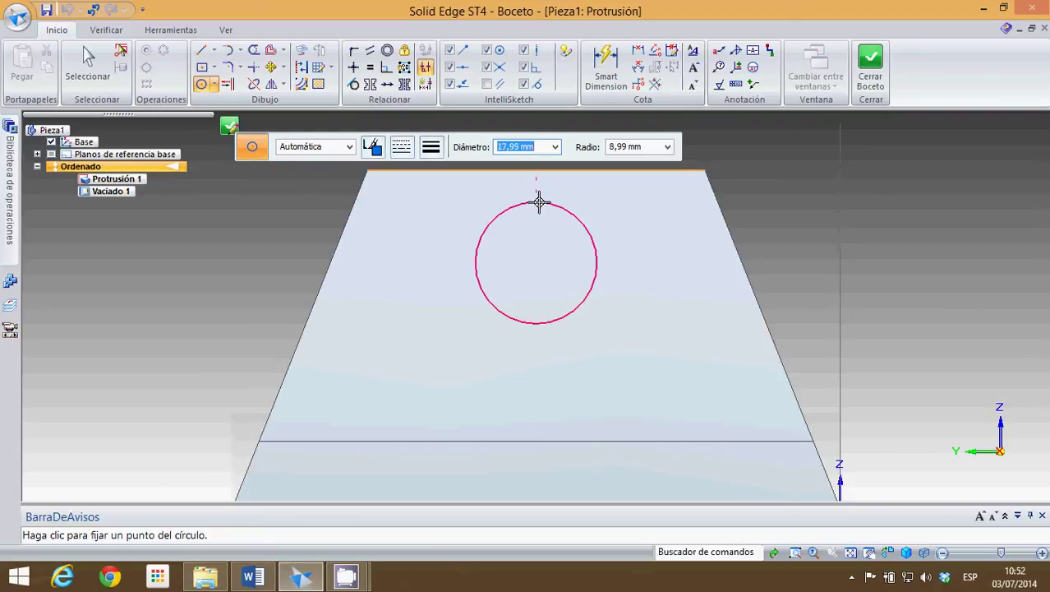
scroll(537, 201, down, 2)
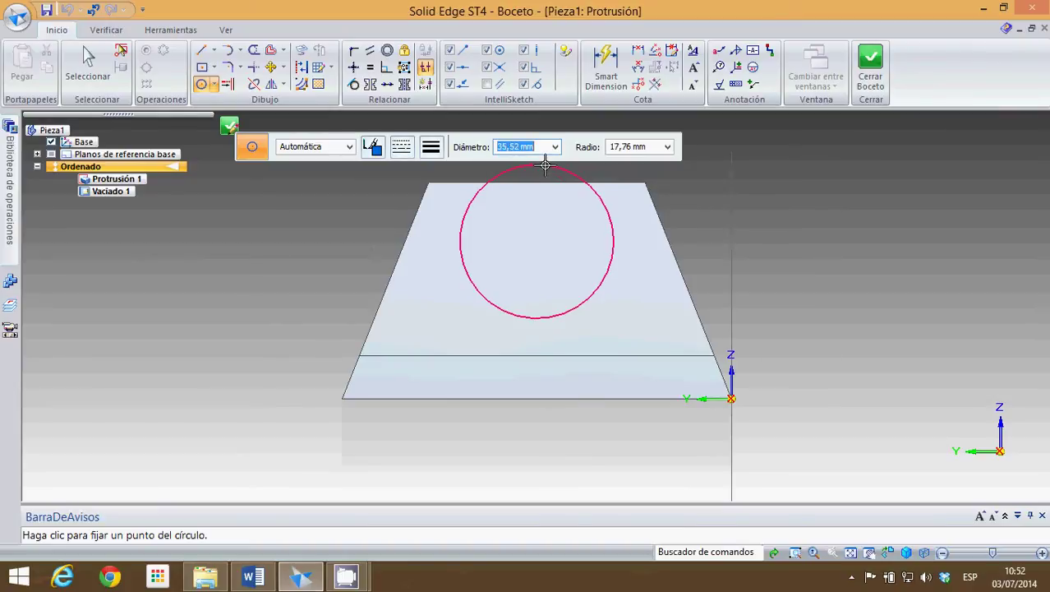
click(545, 166)
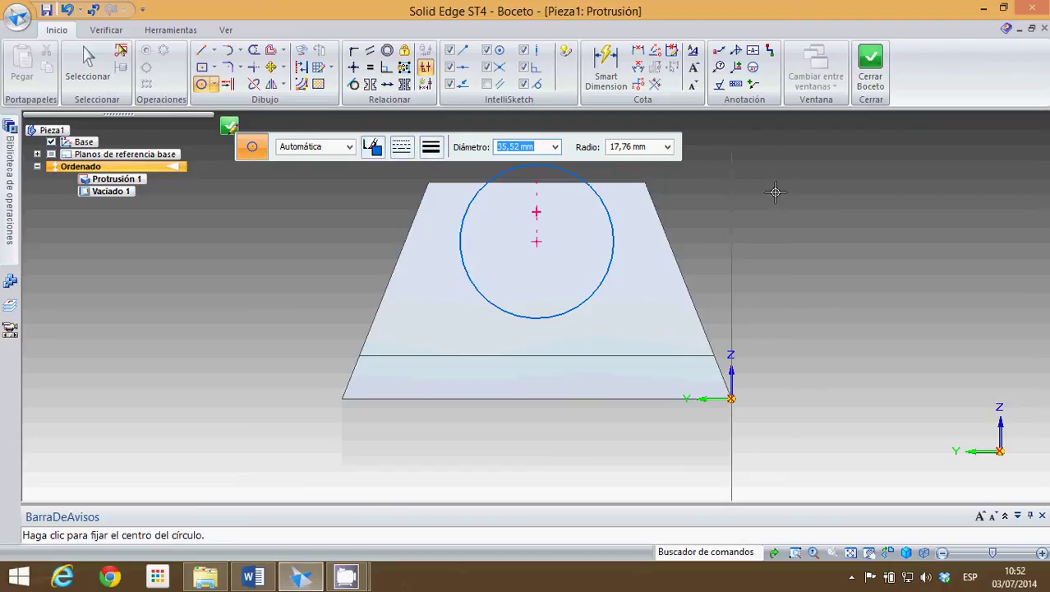
Step: Recheck the cylinder's diameter in the Word drawing, and dimension the circle's diameter at 40 mm in Solid Edge
click(613, 63)
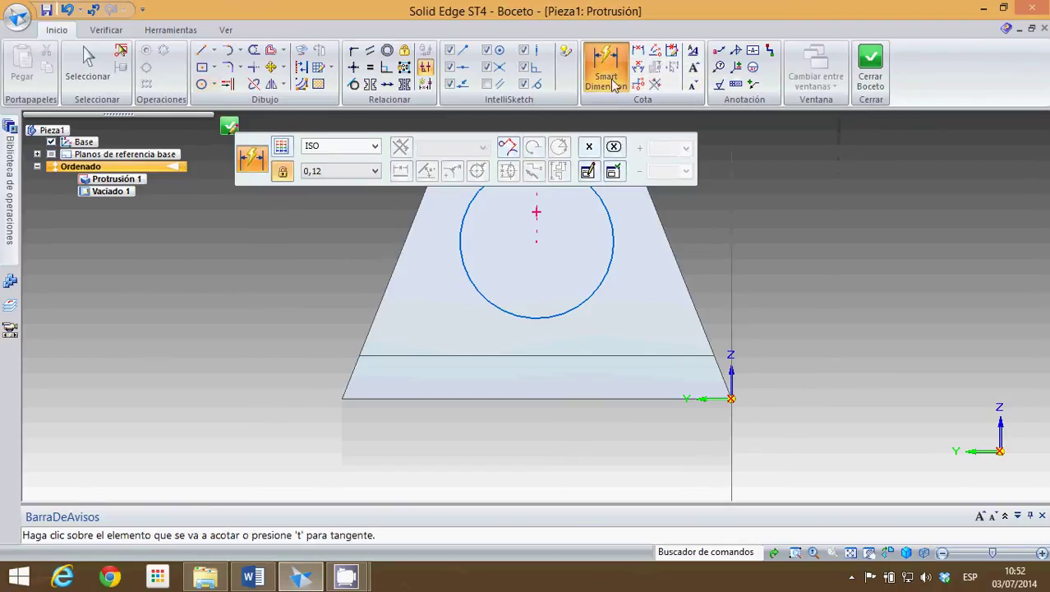
click(585, 300)
click(791, 195)
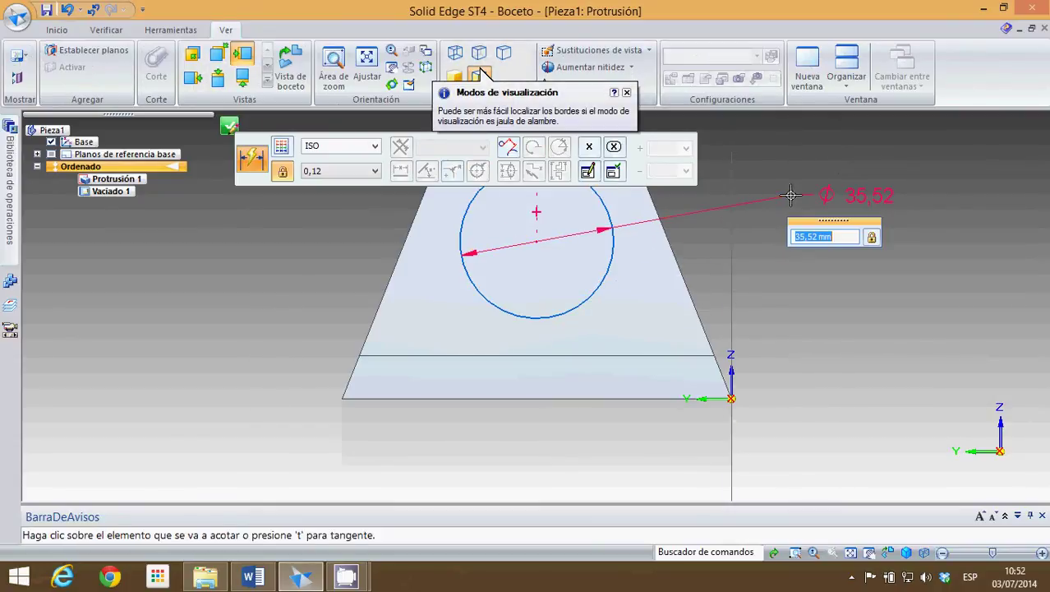
click(253, 577)
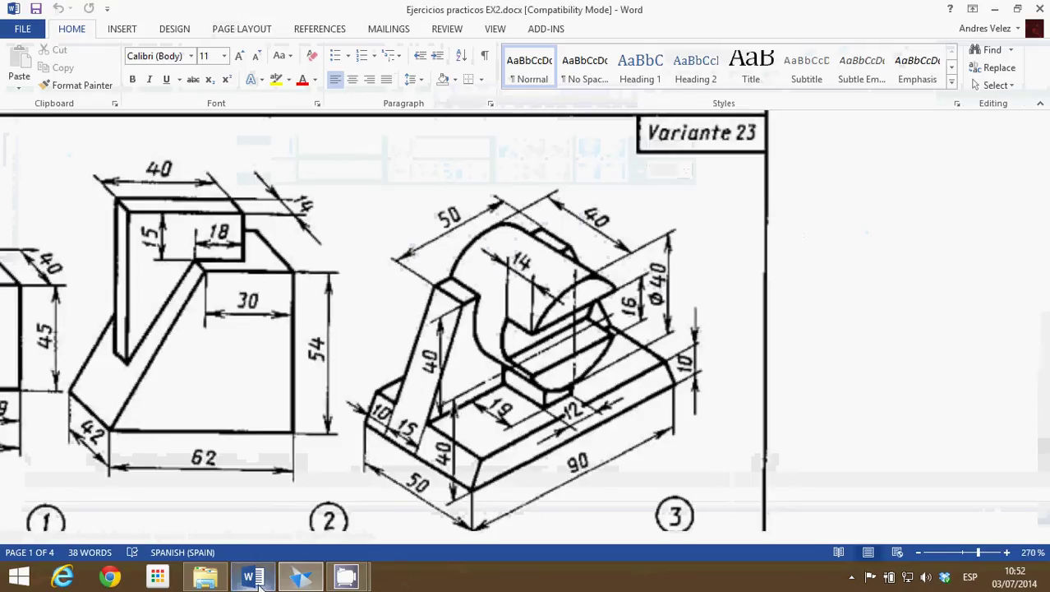
click(301, 577)
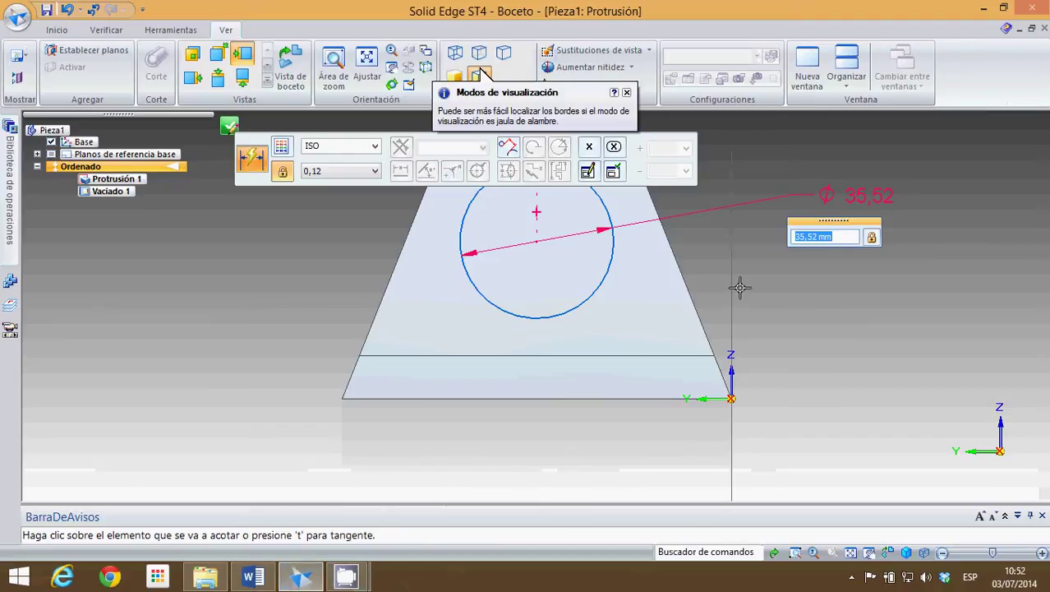
text(40)
key(Return)
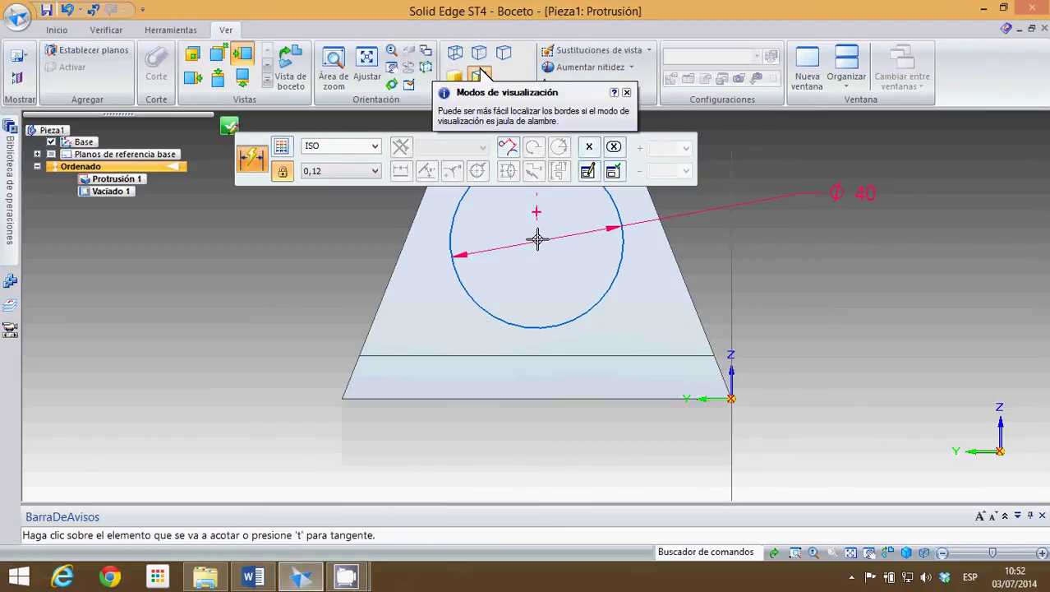
Step: Dimension the height of the circle's center above the base's bottom edge at 40 mm
click(591, 308)
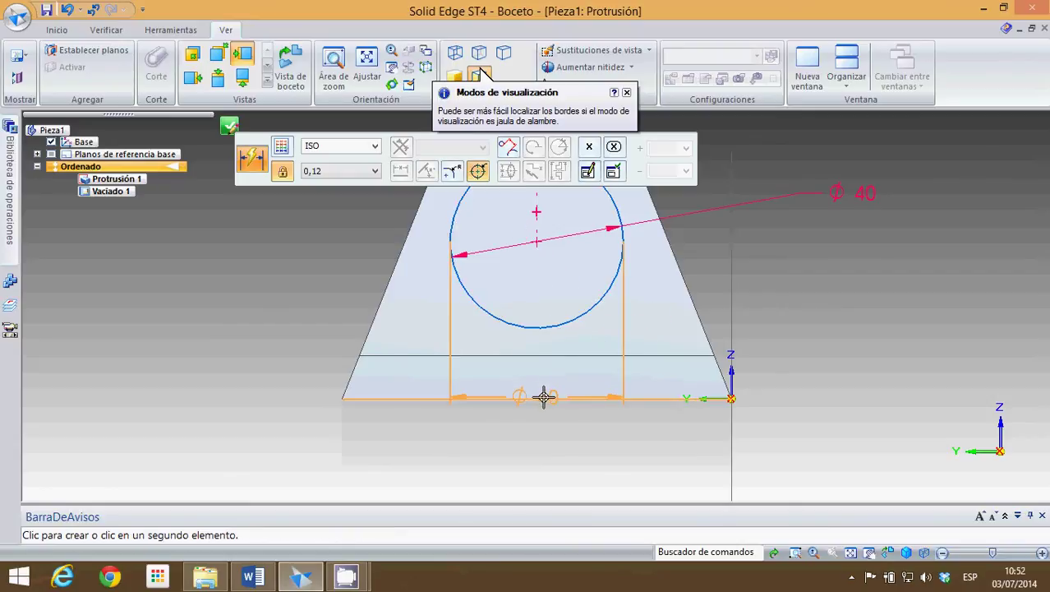
click(542, 399)
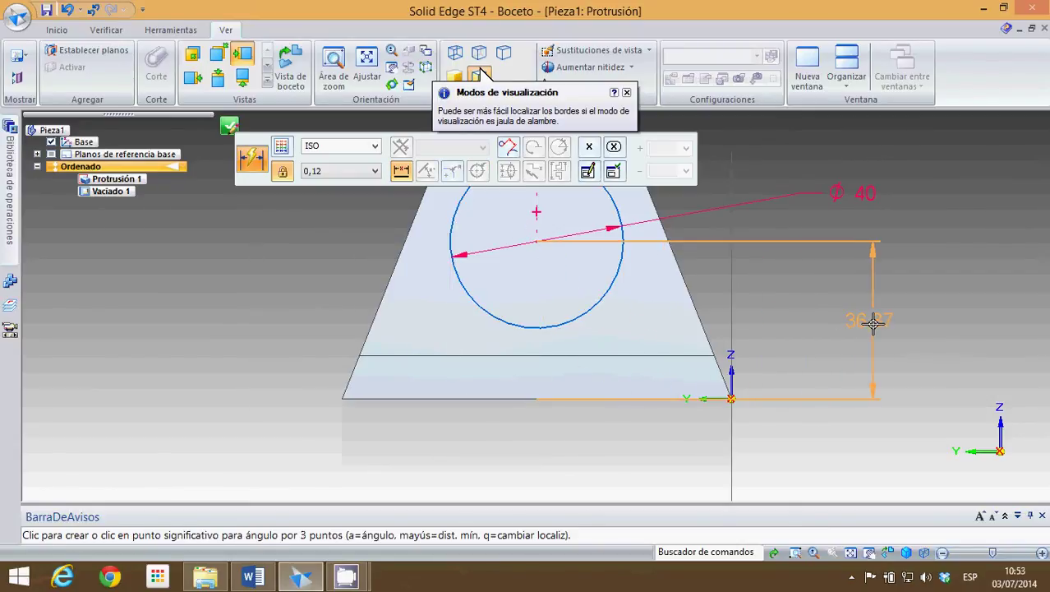
click(874, 323)
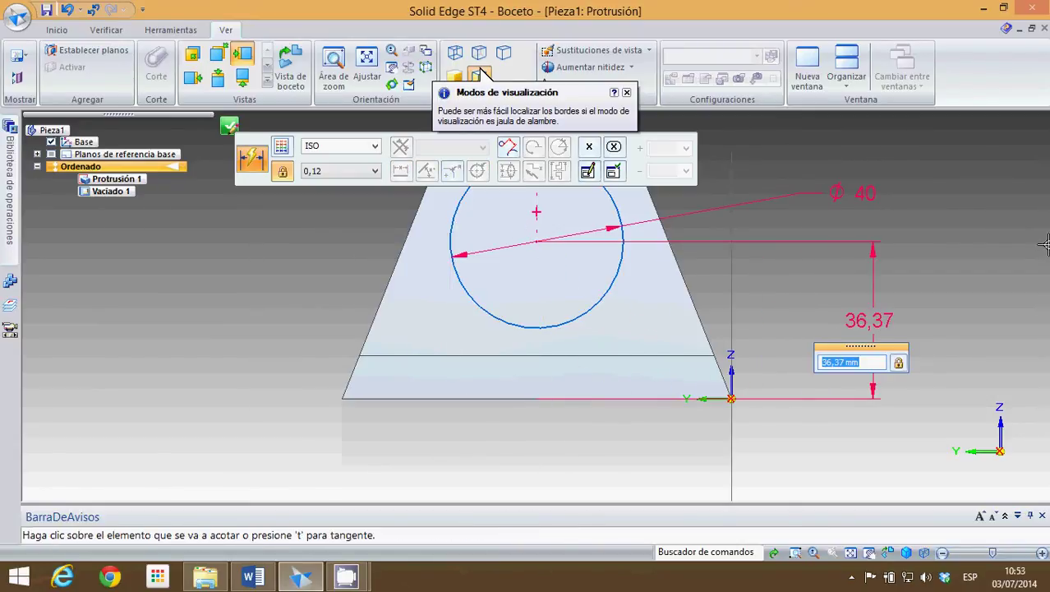
text(40)
key(Return)
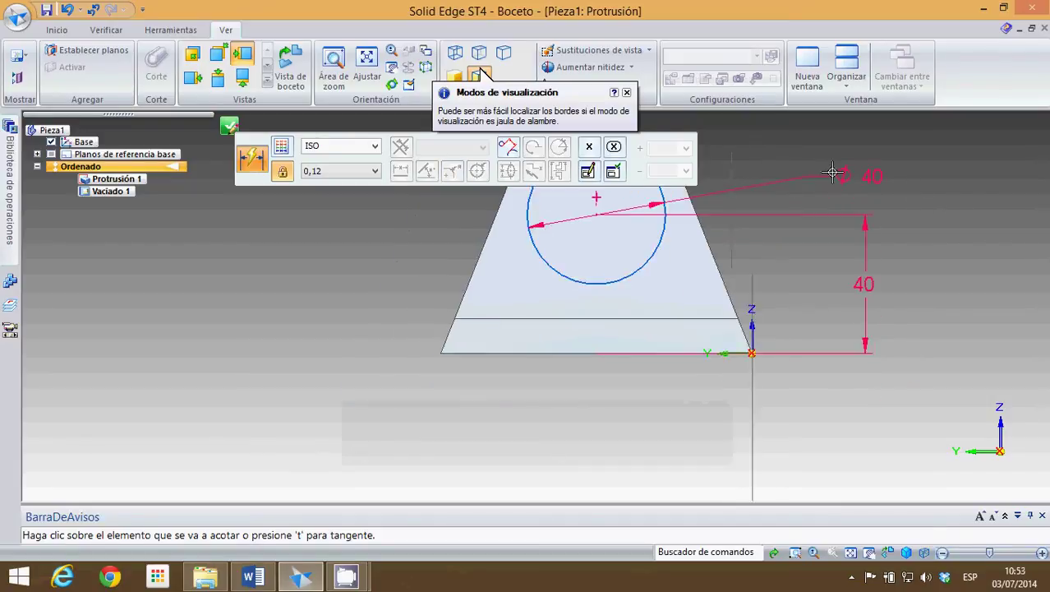
scroll(787, 163, down, 3)
scroll(709, 148, up, 4)
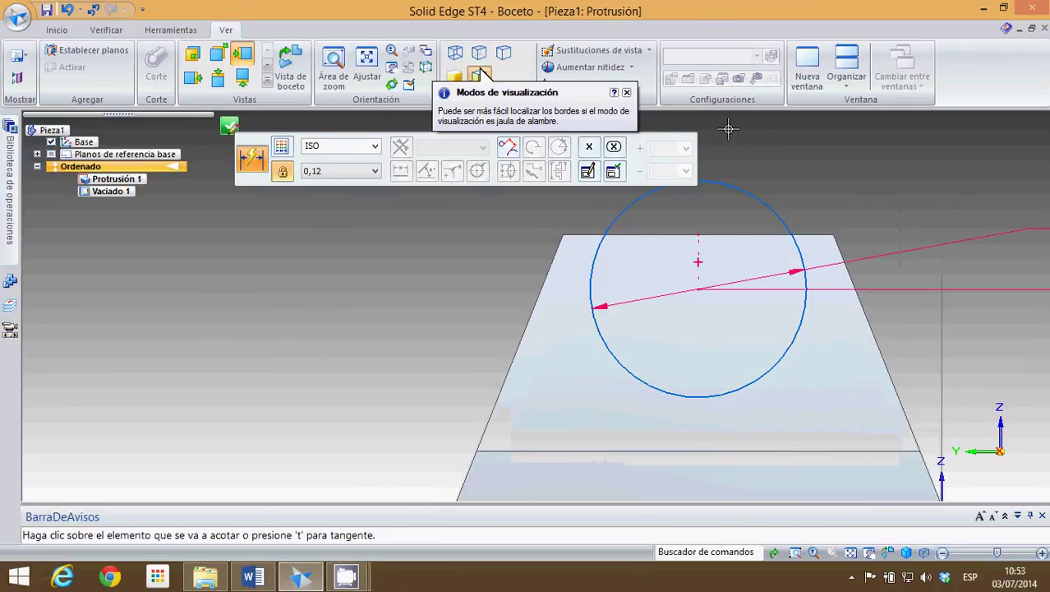
scroll(817, 152, down, 2)
scroll(1007, 141, up, 1)
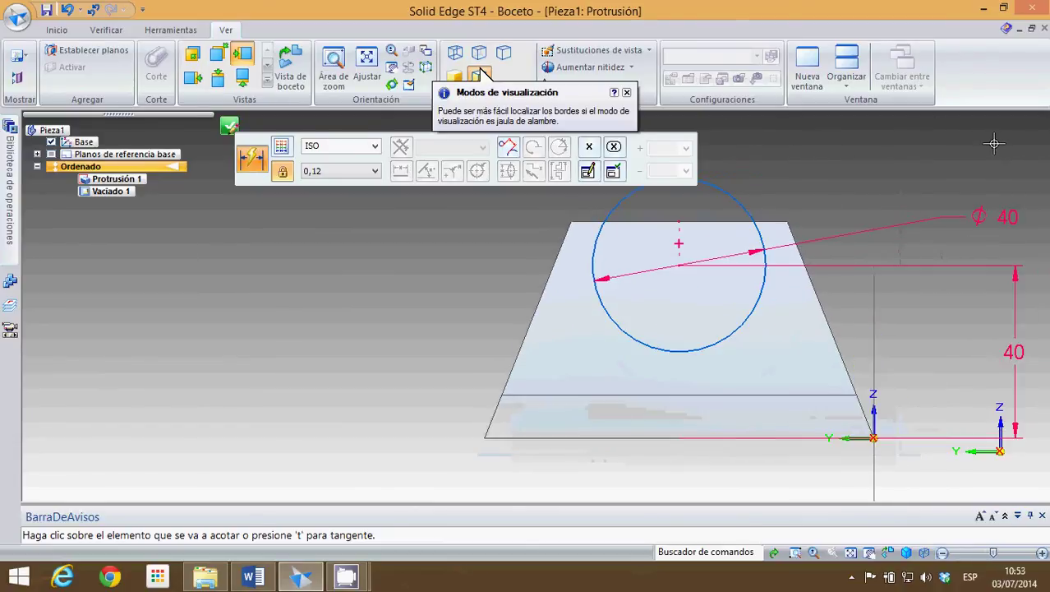
click(748, 437)
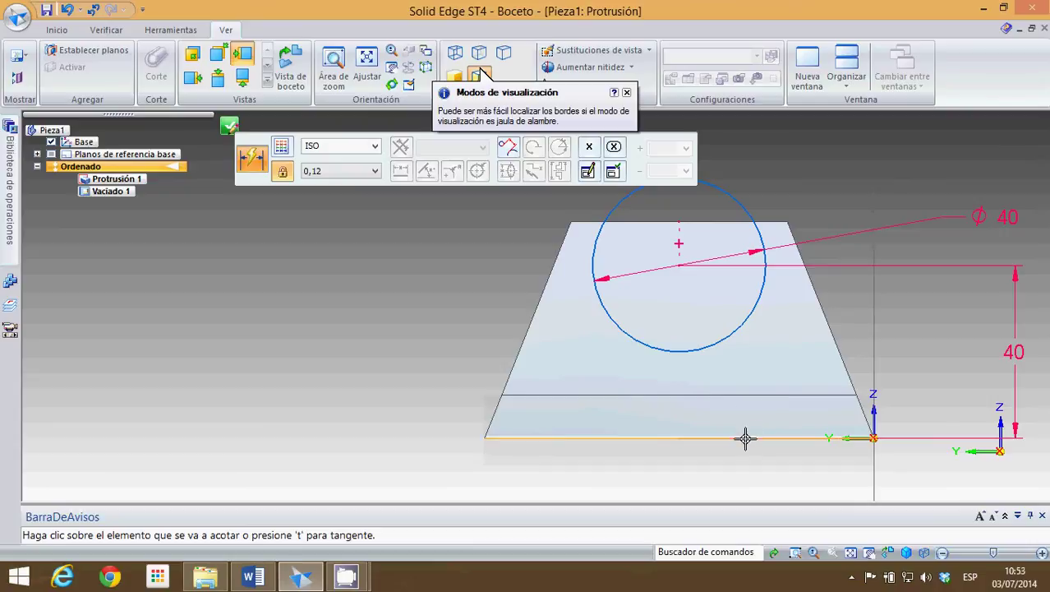
key(Escape)
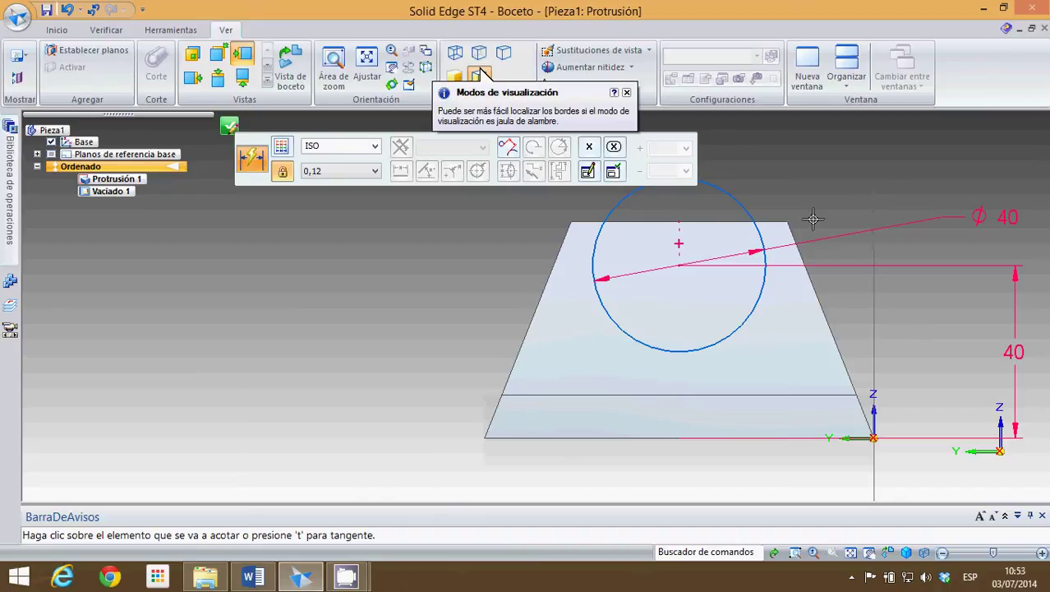
Step: Recheck the cylinder in the Word drawing, then dismiss the display-mode tip and close the circle sketch in Solid Edge
click(252, 579)
mouse_move(346, 580)
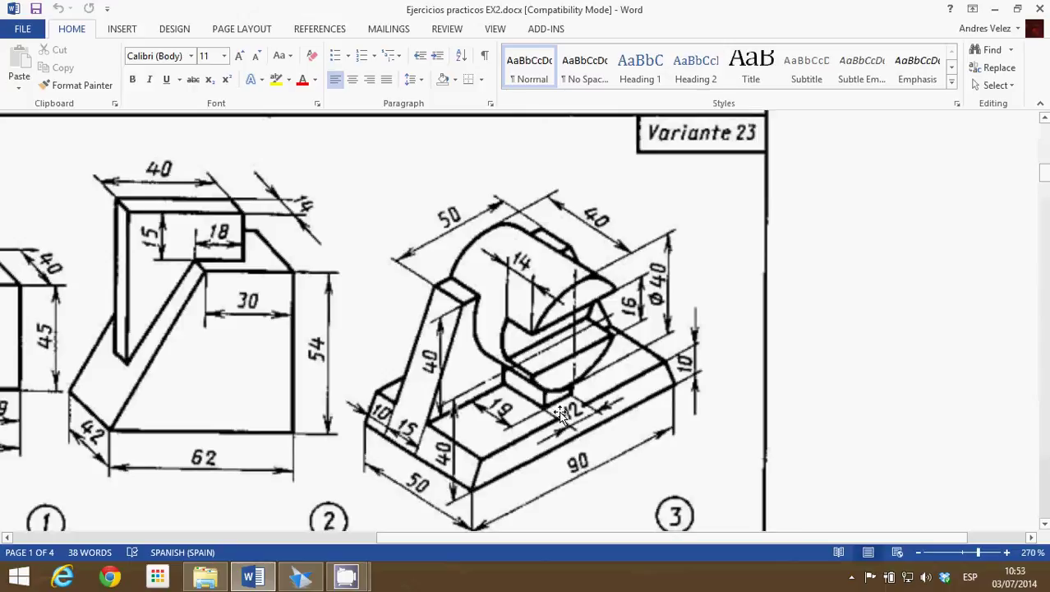
click(296, 579)
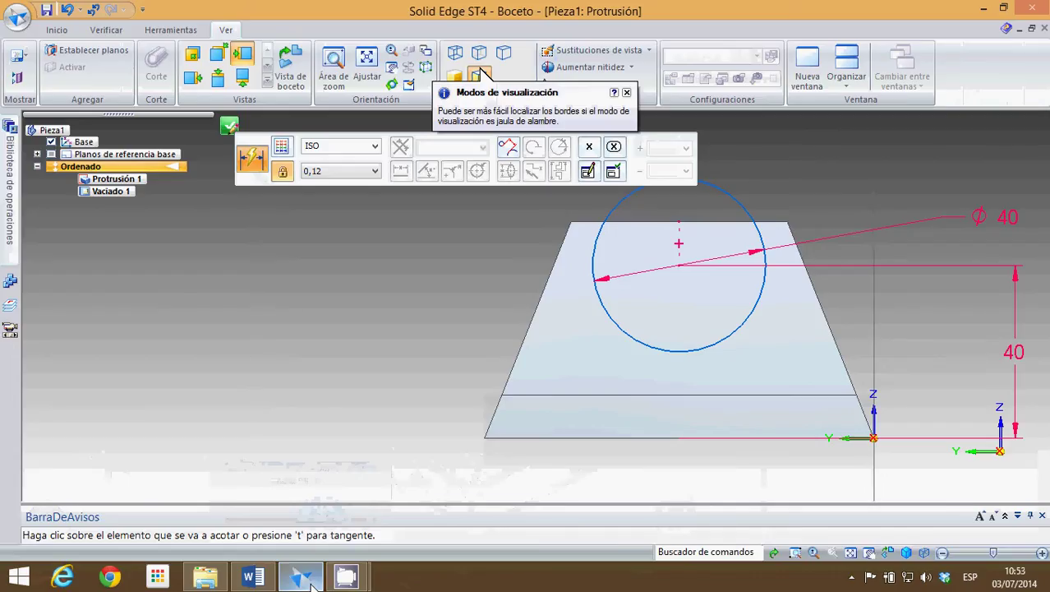
click(626, 93)
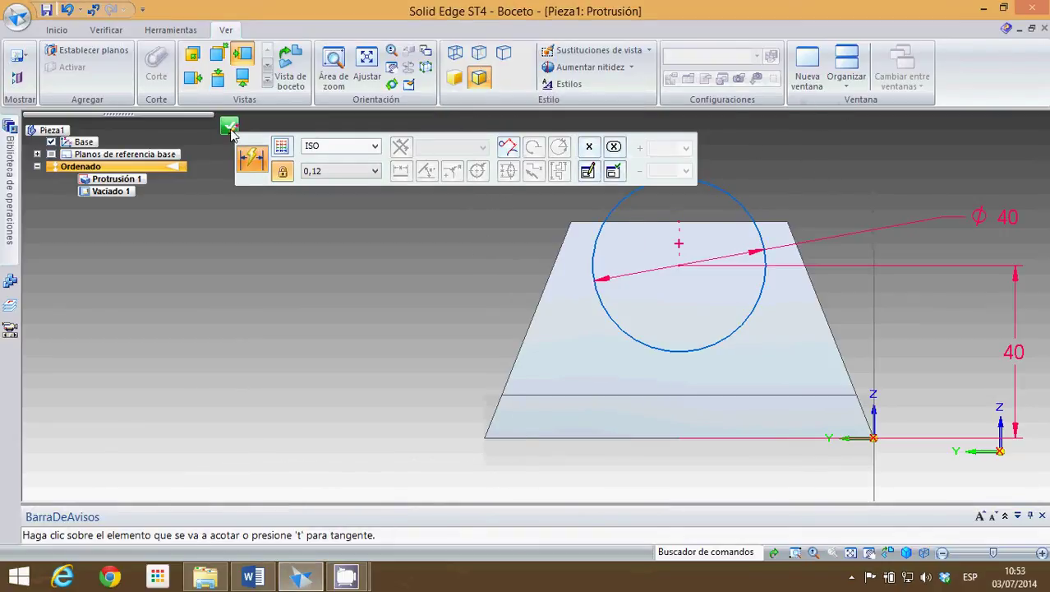
click(230, 128)
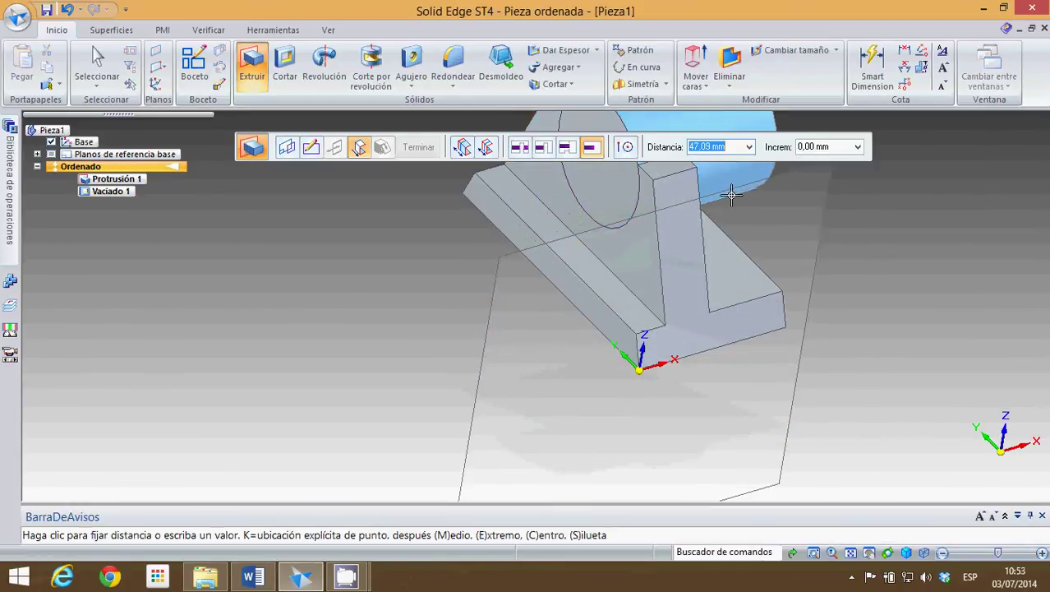
Step: Check the cylinder's length in the Word drawing, and extrude the circle 40 mm through the upright, over the base's wide side
middle_drag(739, 239, 663, 275)
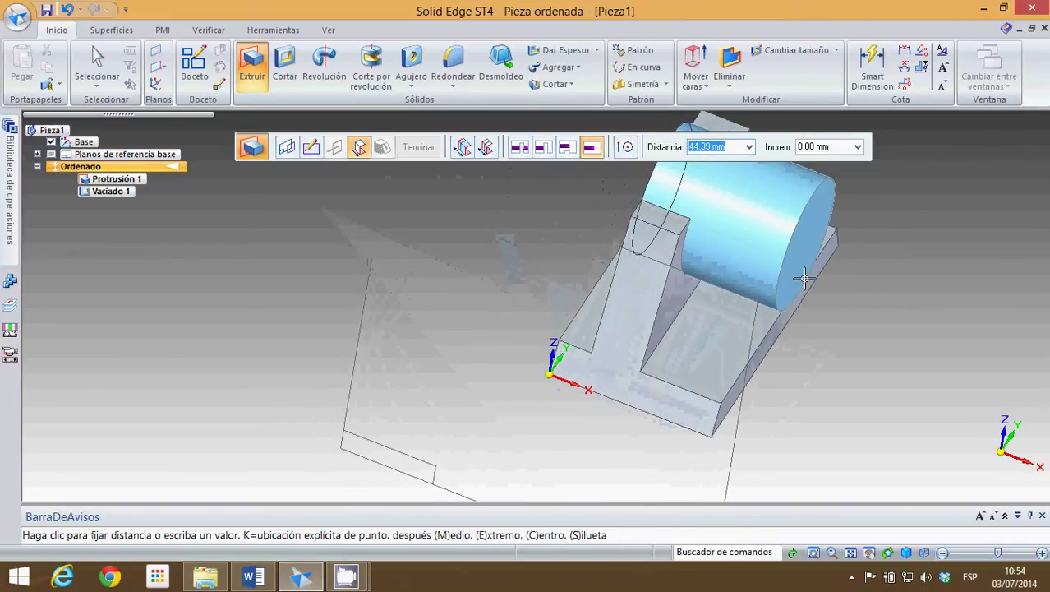
click(251, 579)
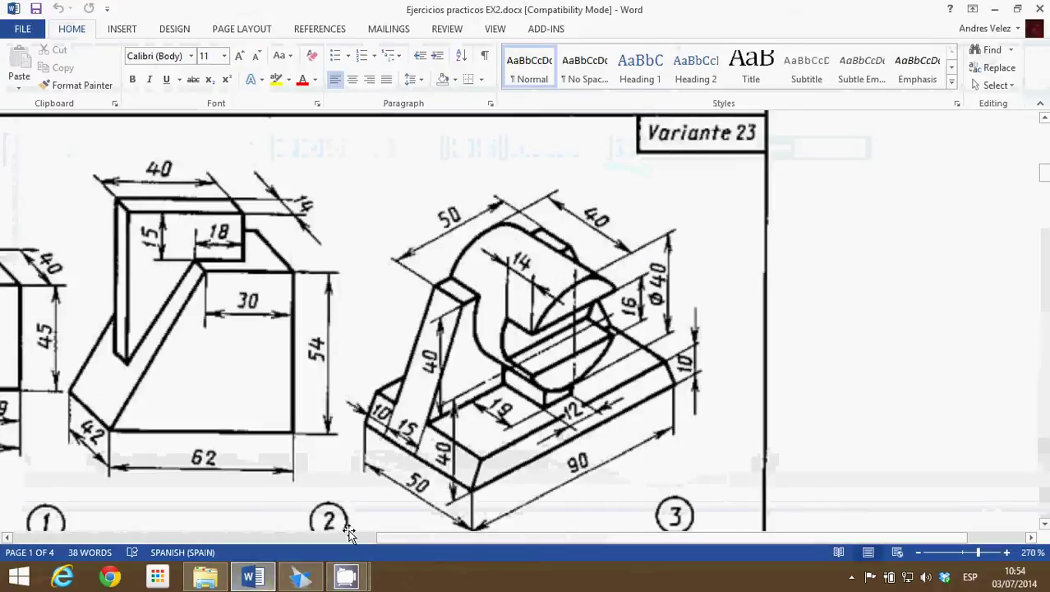
click(300, 578)
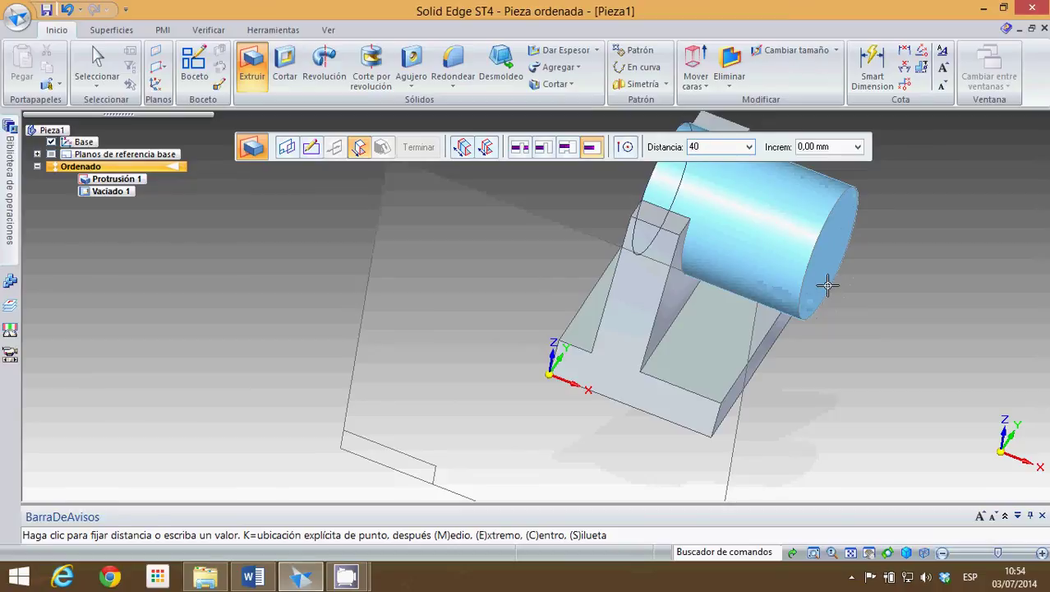
key(Return)
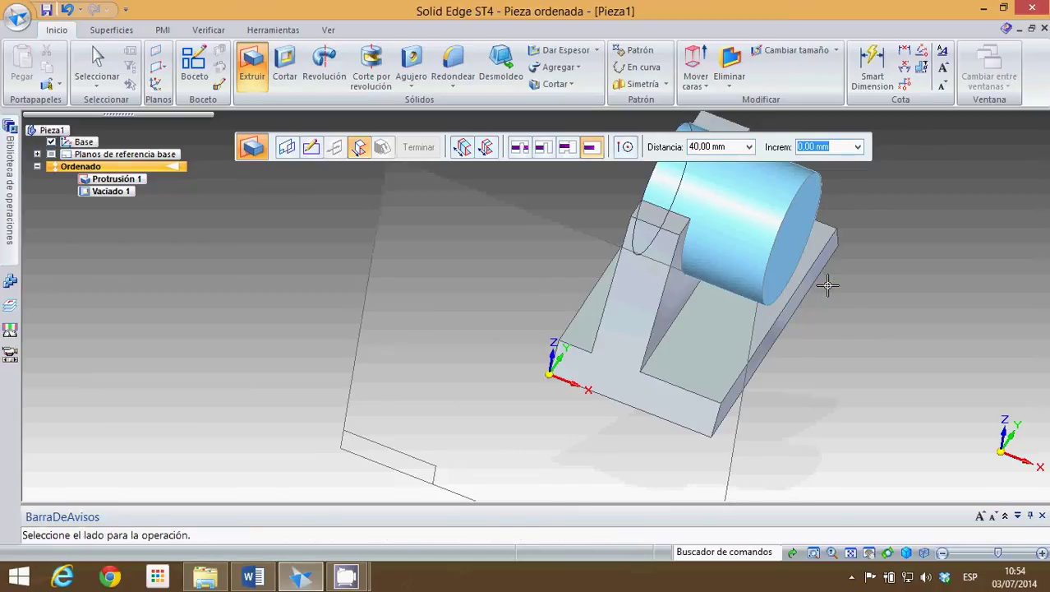
click(755, 302)
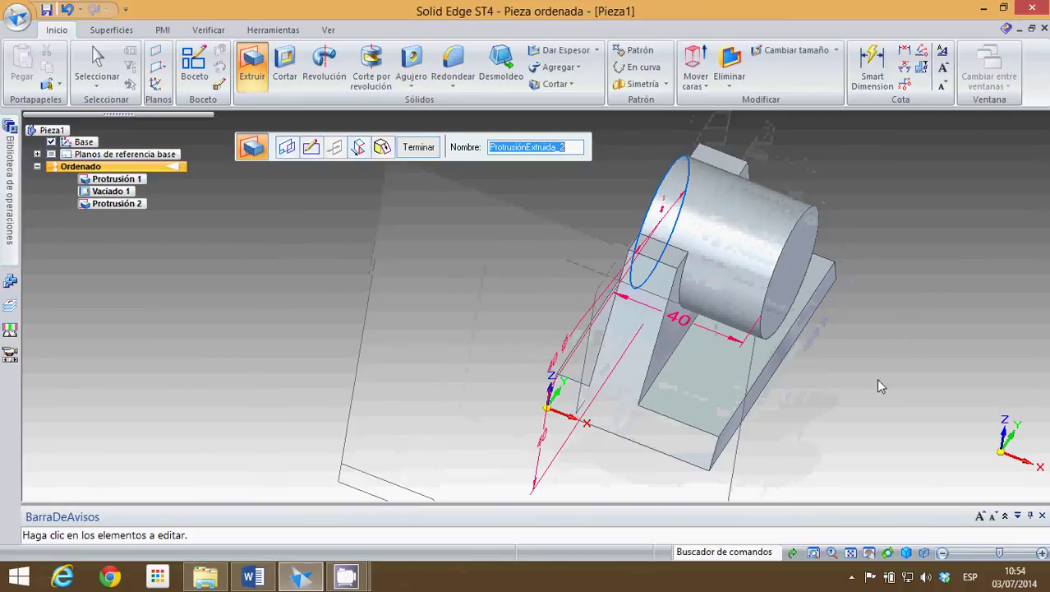
Step: Study the notch in the cylinder's free end in the Word drawing, and start a cut sketch in Solid Edge on the xz reference plane
middle_drag(875, 383, 863, 352)
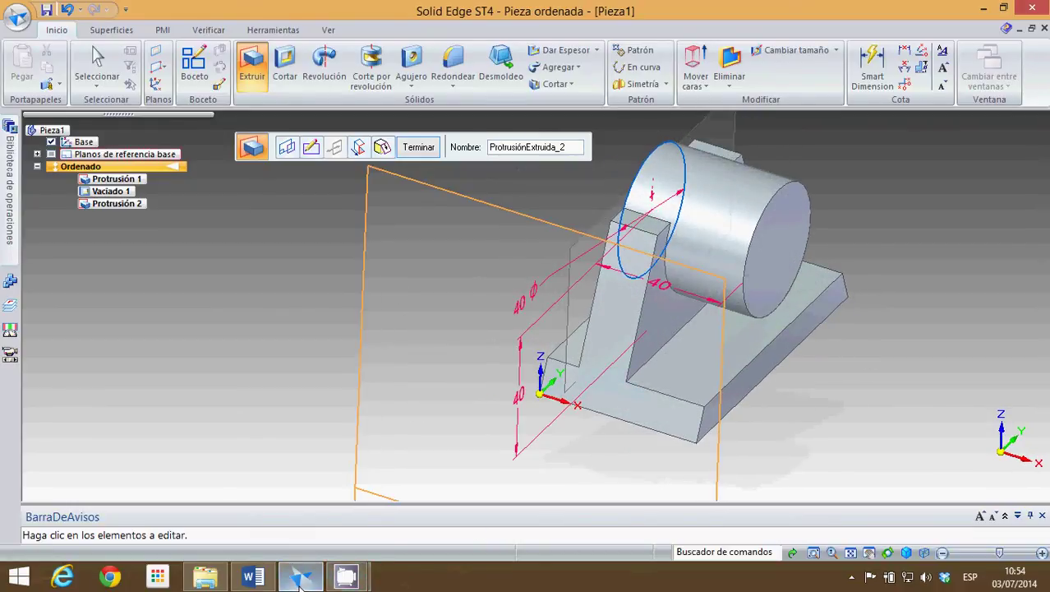
click(252, 577)
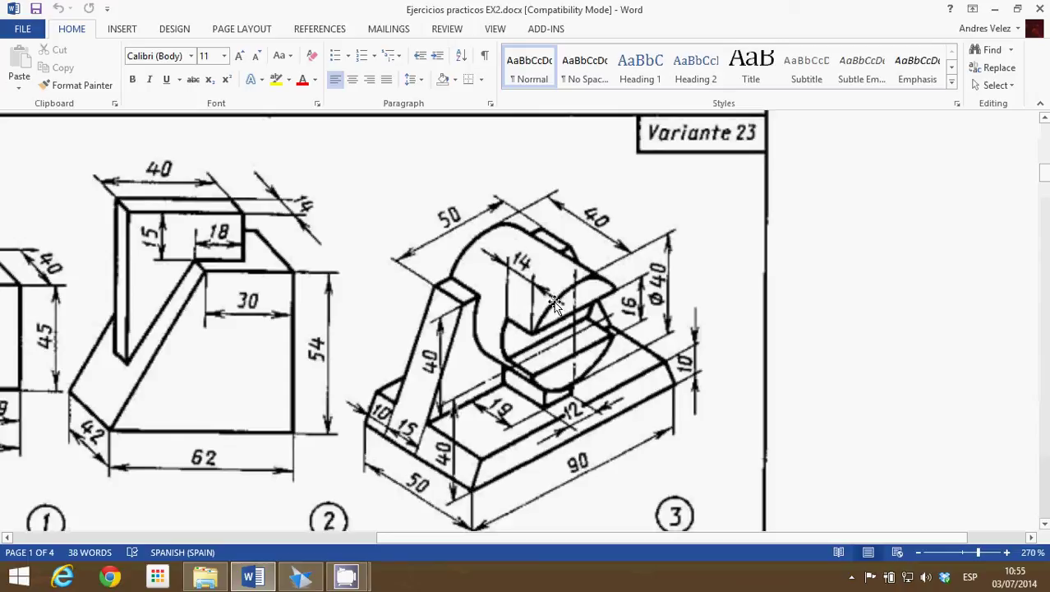
click(303, 578)
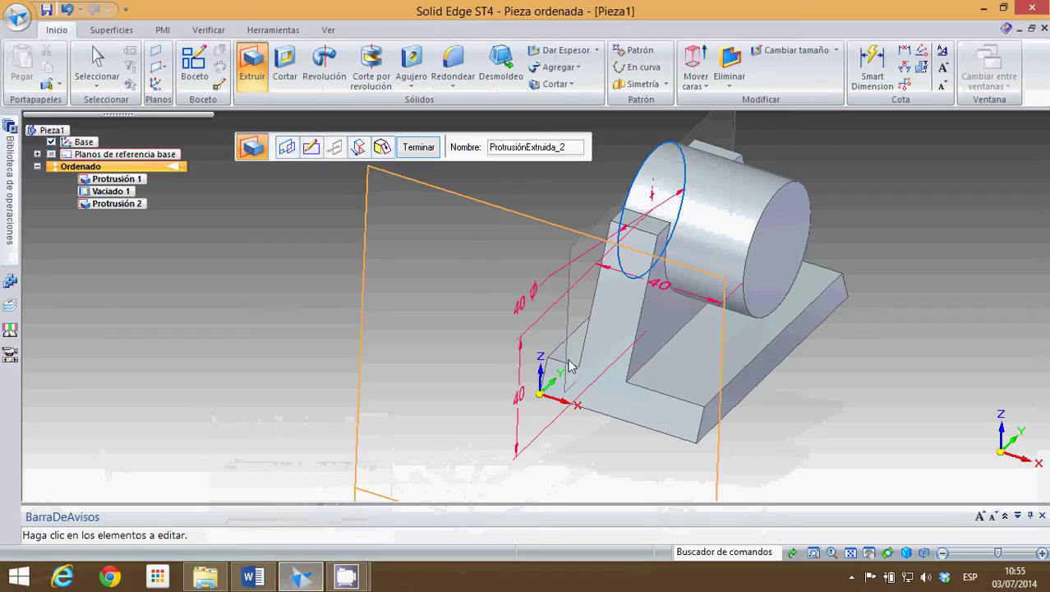
middle_drag(495, 283, 358, 202)
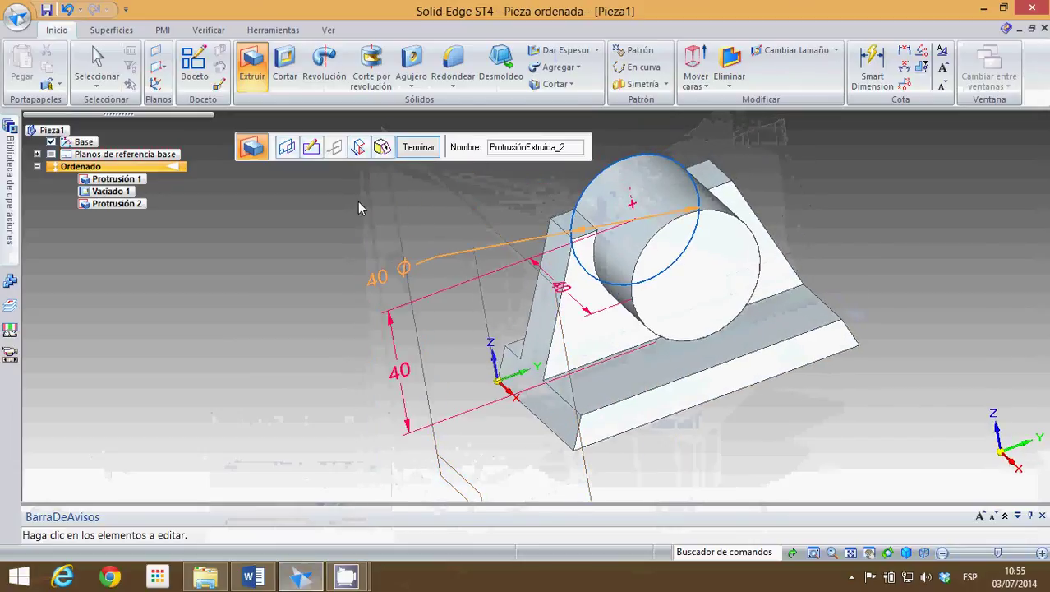
click(287, 67)
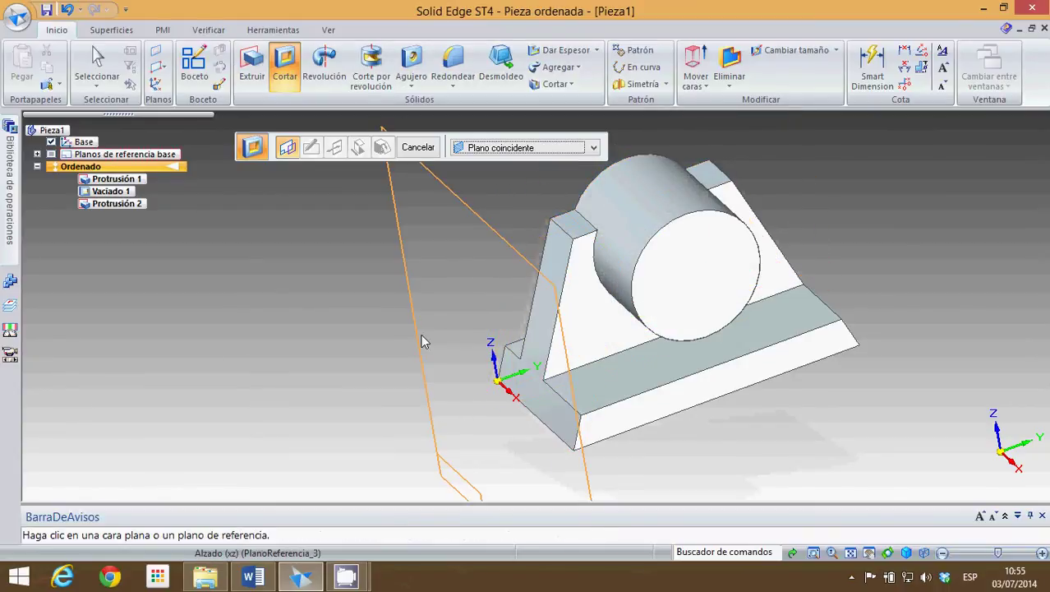
click(438, 380)
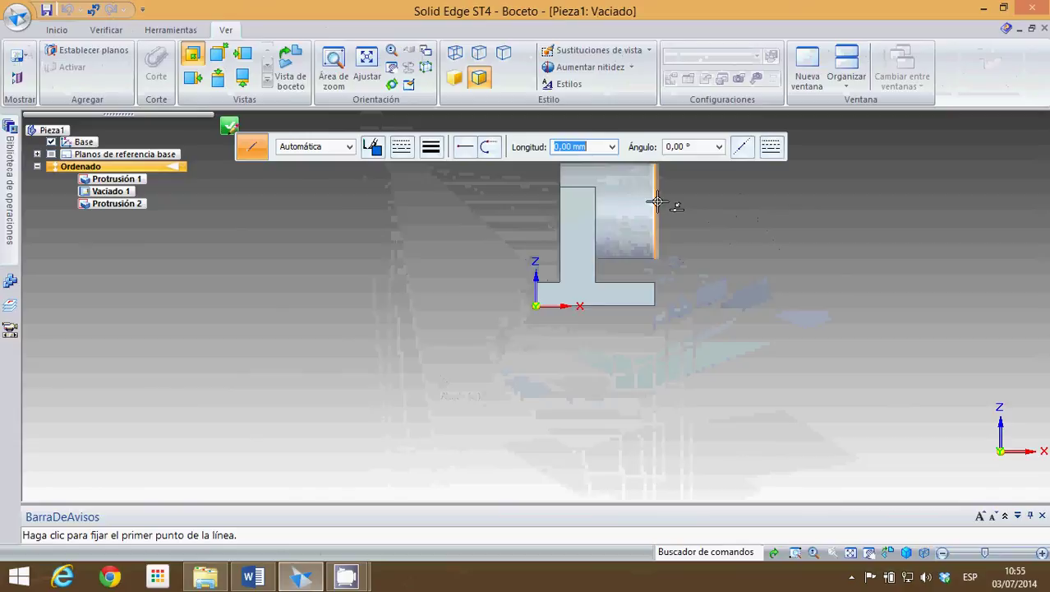
Step: Draw a center rectangle about 29.7 by 15 mm, centered on the vertical edge of the cylinder's free end
scroll(658, 204, up, 4)
scroll(657, 204, down, 2)
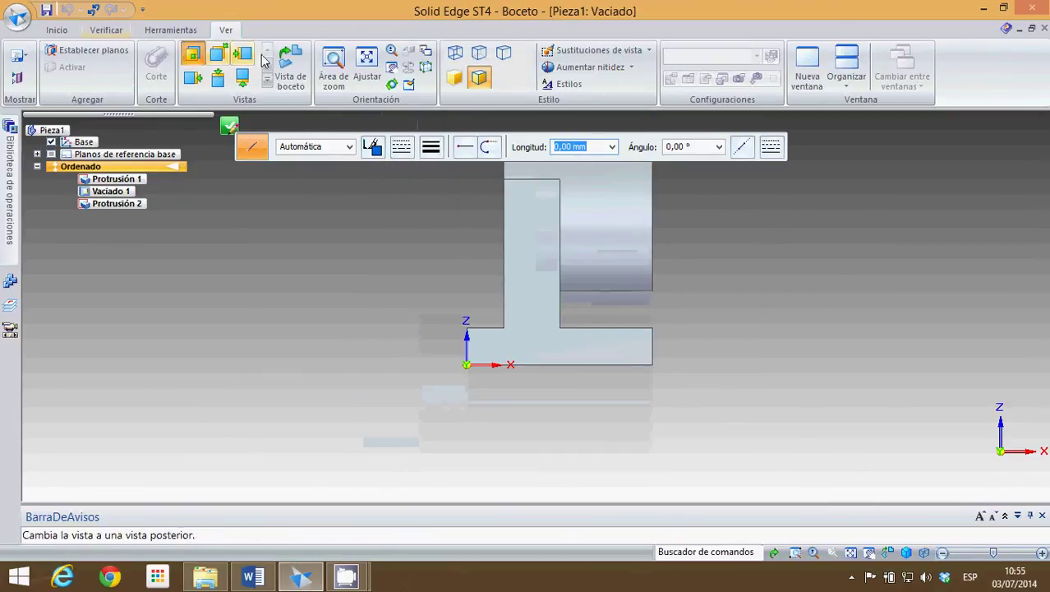
click(59, 31)
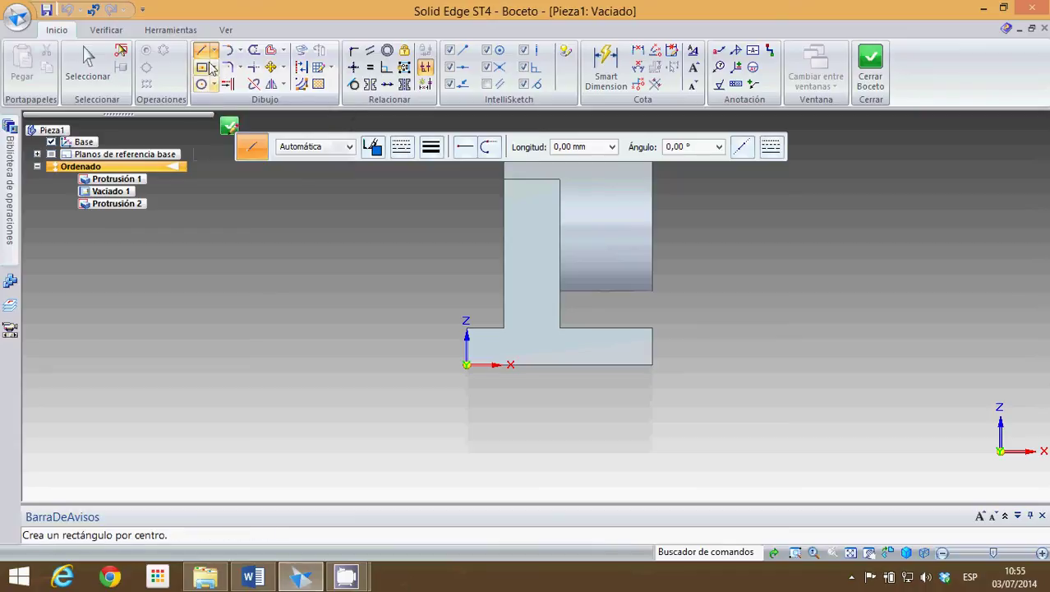
click(214, 69)
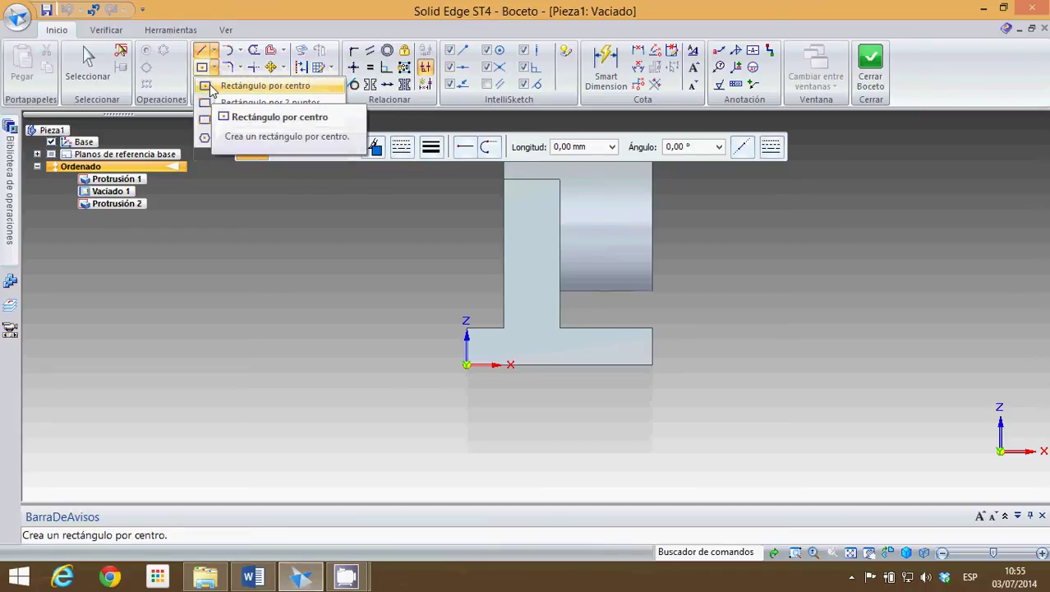
click(263, 85)
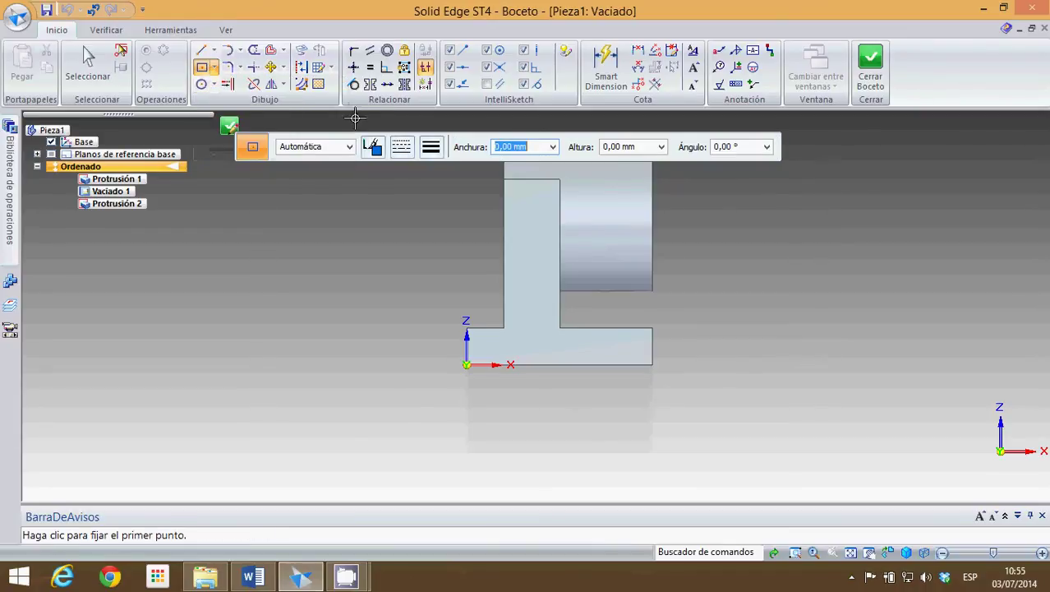
click(652, 216)
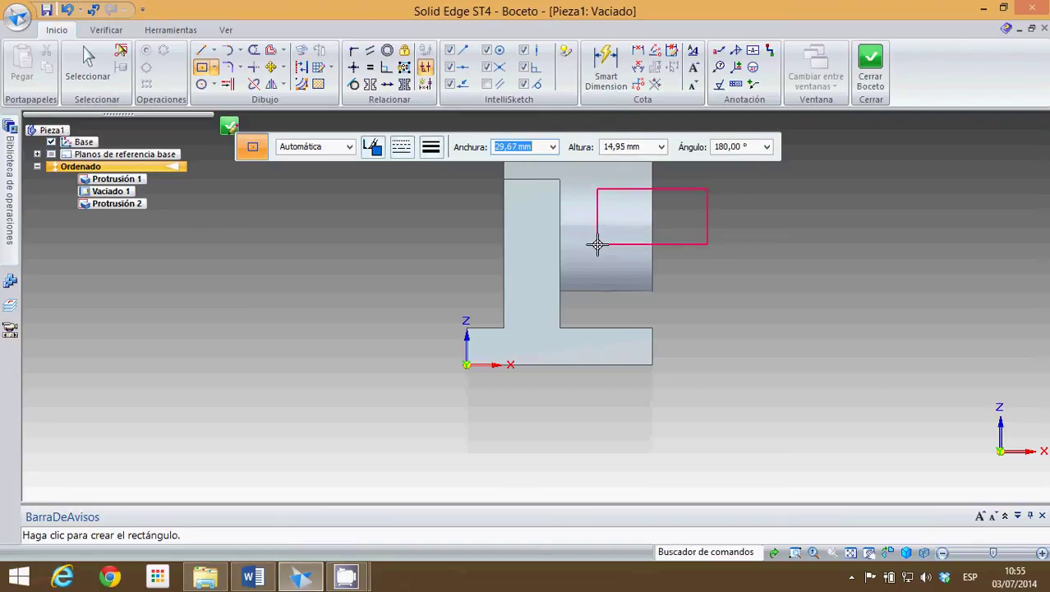
click(597, 244)
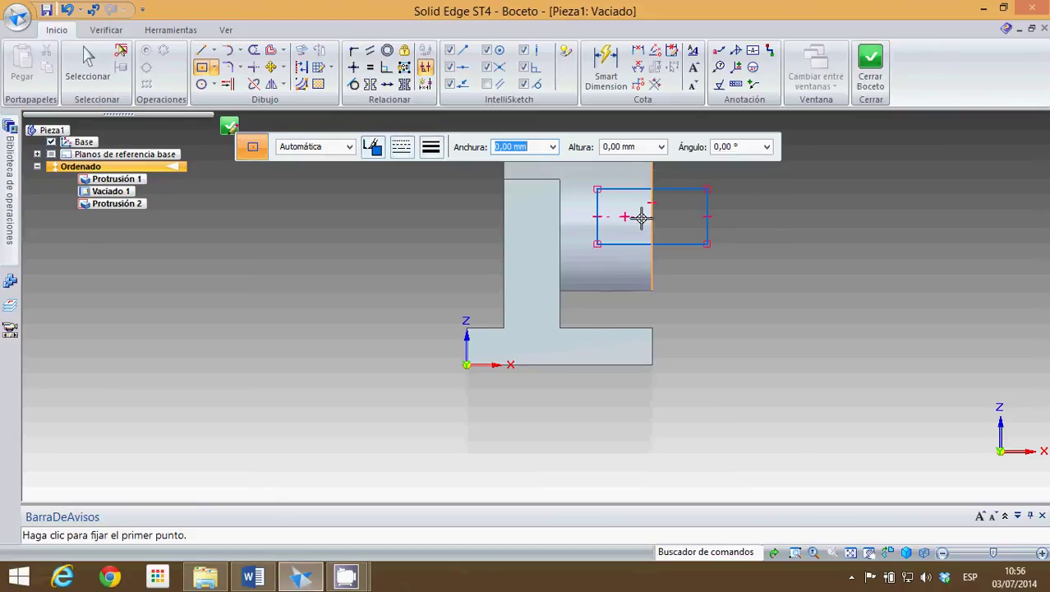
Step: Draw a vertical line along the cylinder's end edge, between the rectangle's upper and lower sides
click(204, 53)
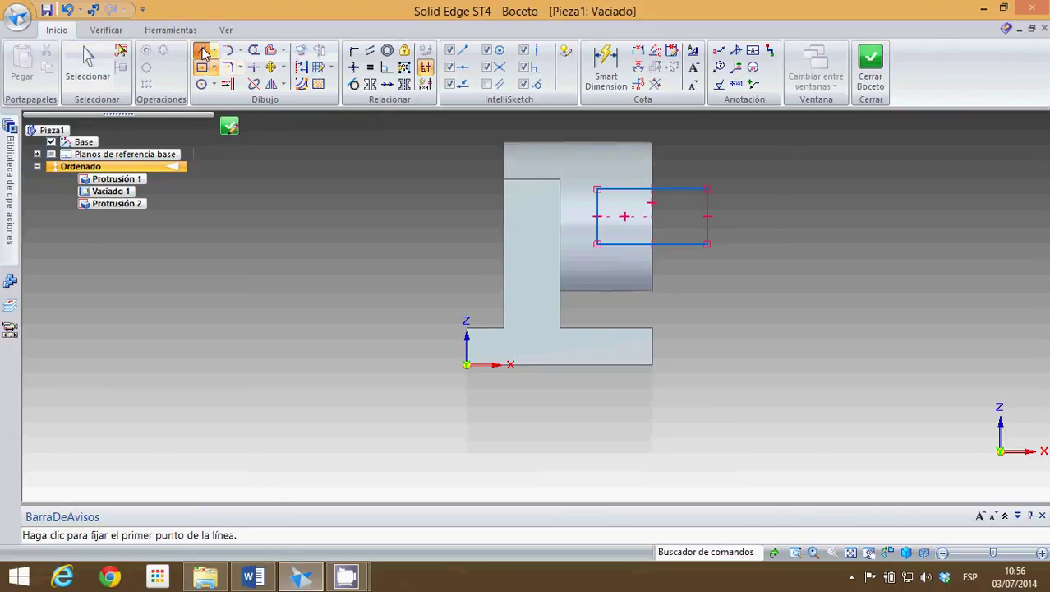
click(651, 189)
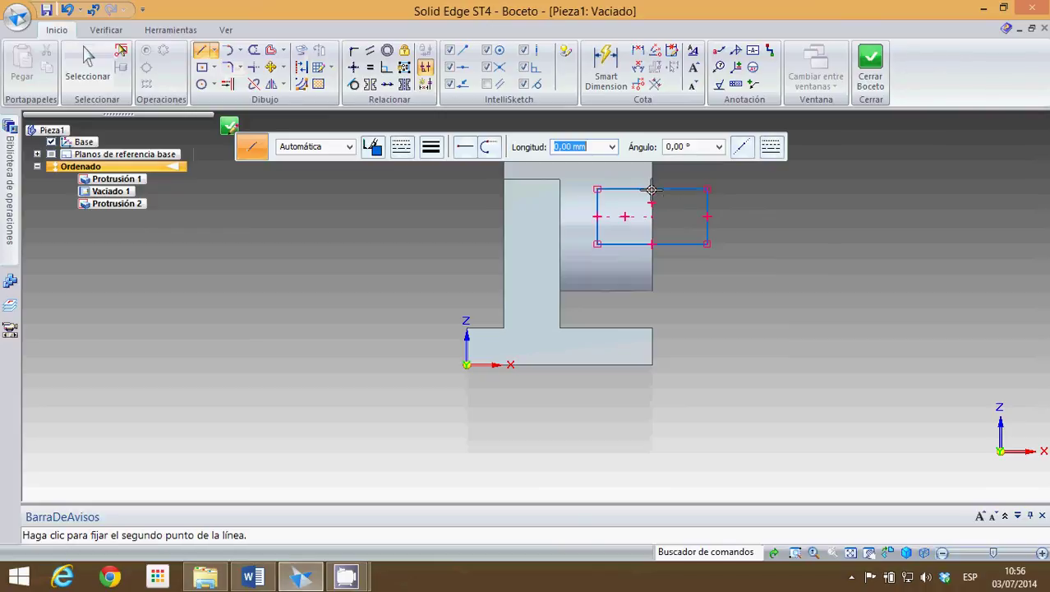
click(655, 244)
right_click(755, 297)
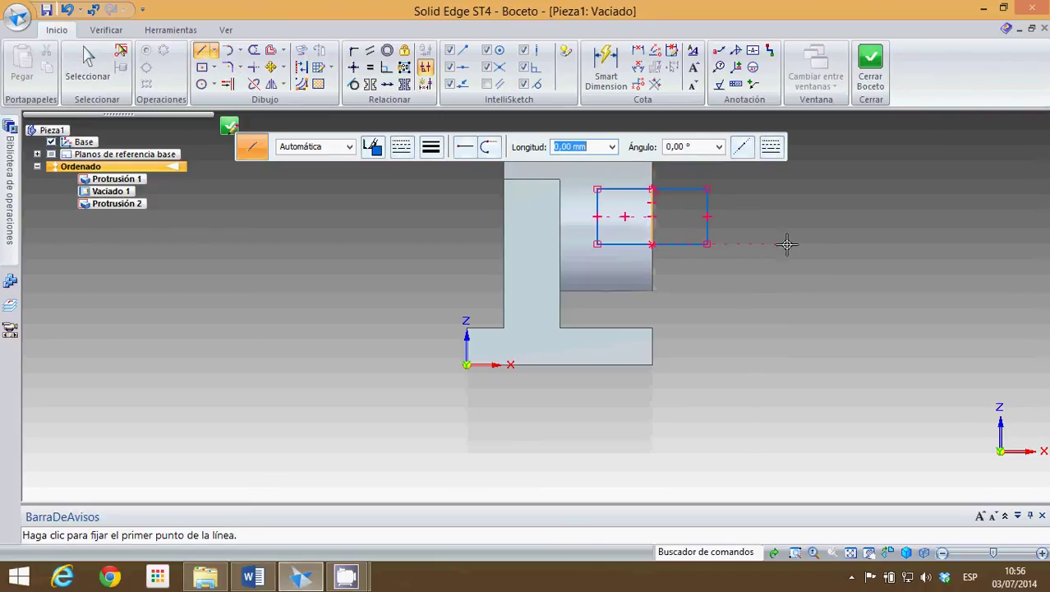
scroll(696, 225, up, 5)
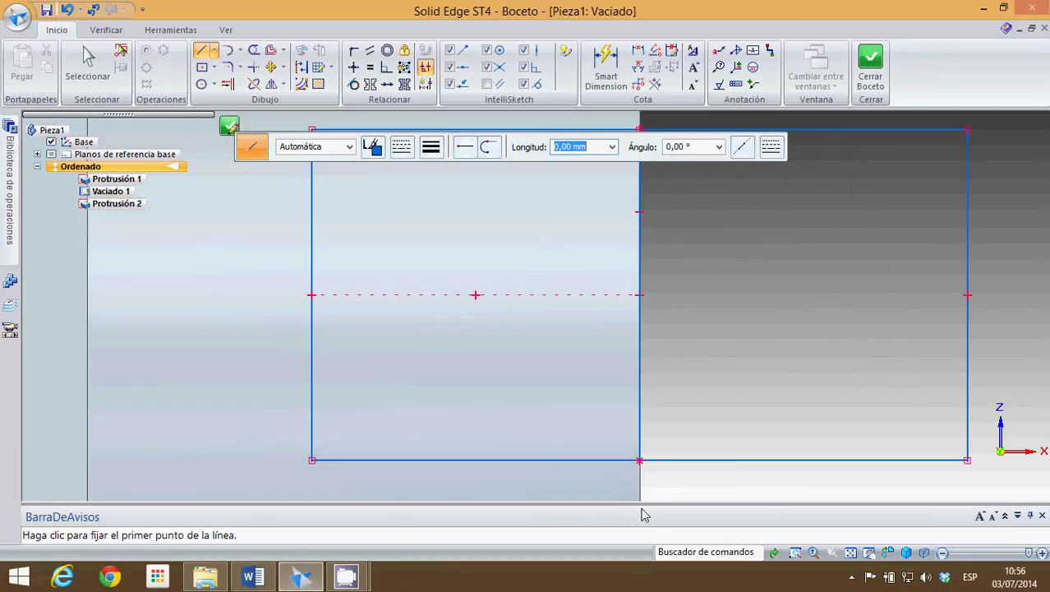
scroll(640, 480, up, 6)
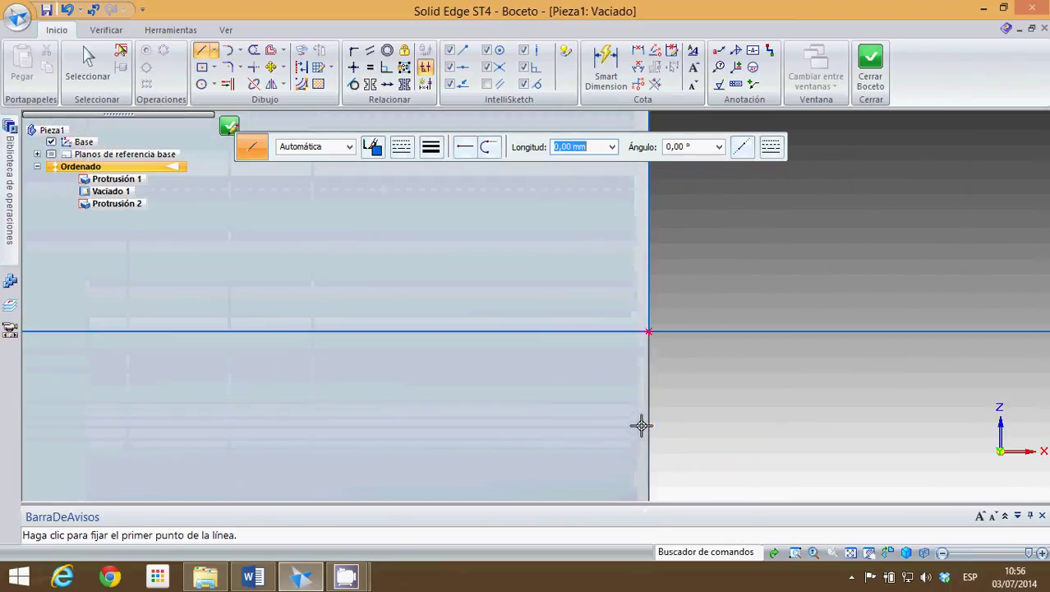
scroll(927, 254, down, 6)
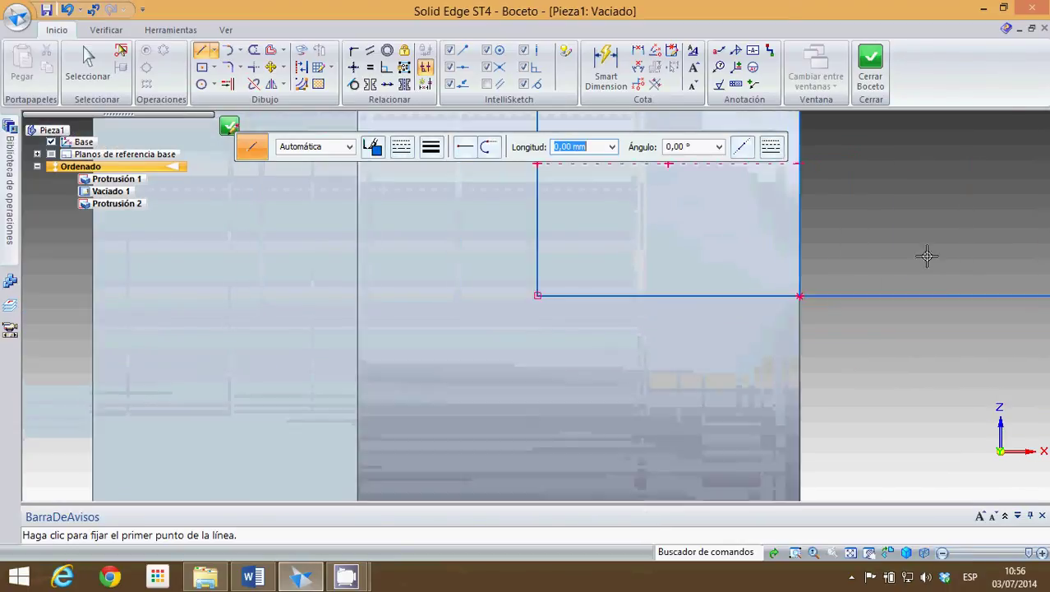
Step: Trim away the three rectangle segments that extend beyond the cylinder's free end
scroll(1001, 199, up, 2)
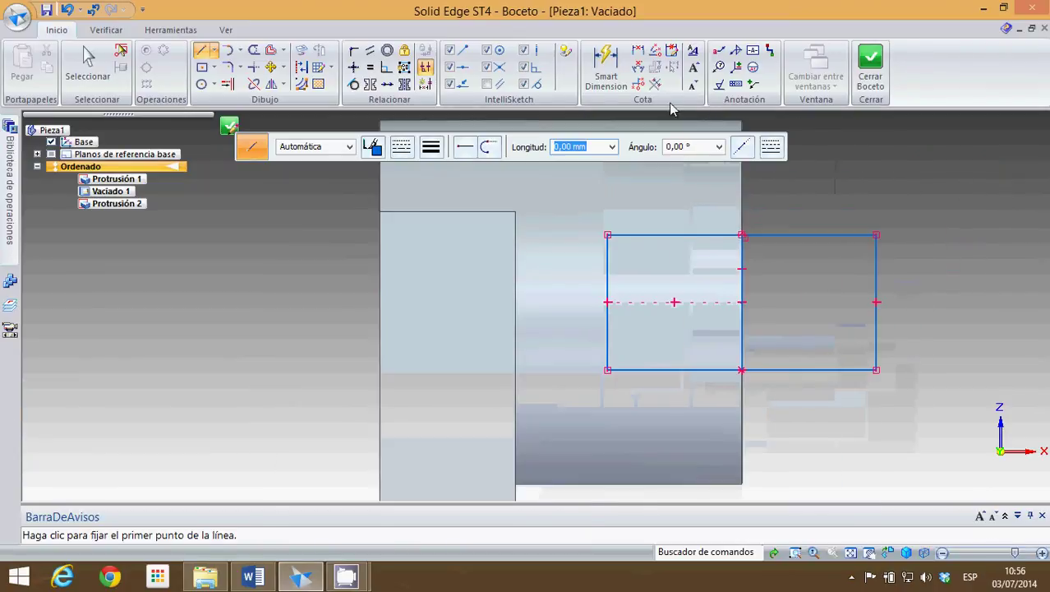
click(254, 52)
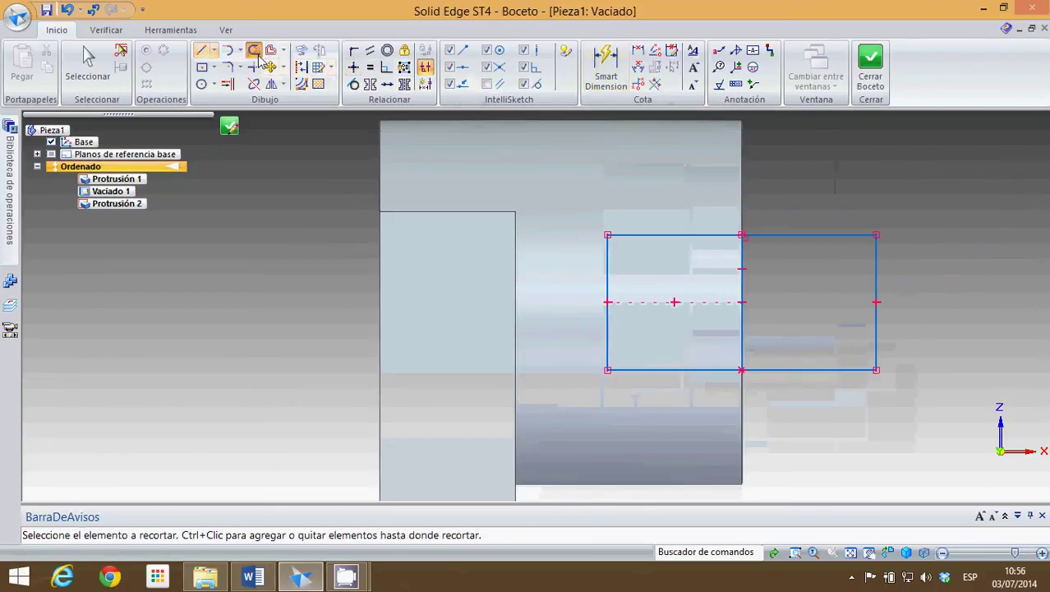
click(809, 236)
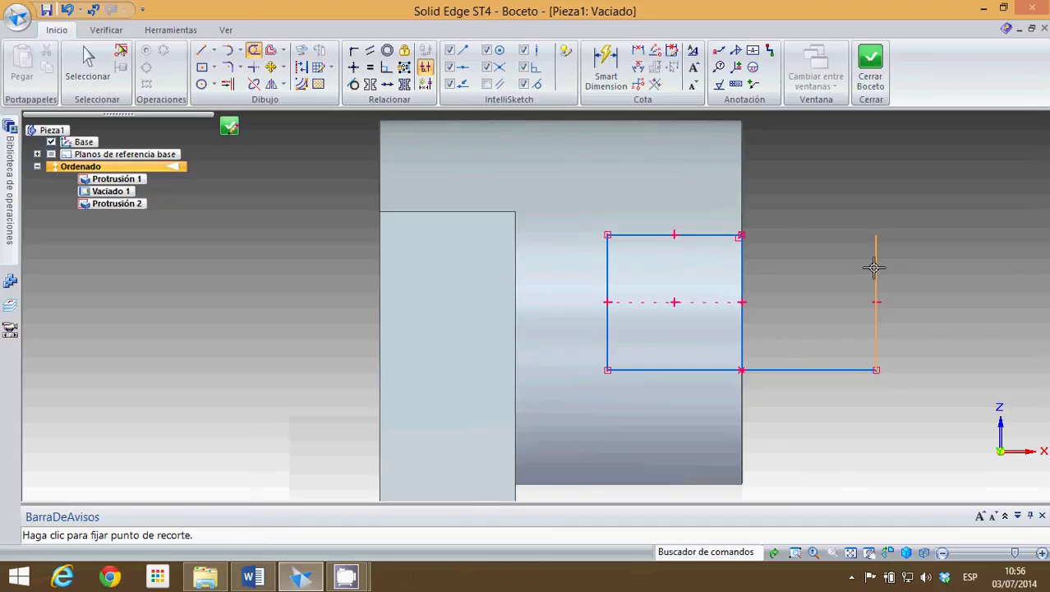
click(875, 272)
click(826, 370)
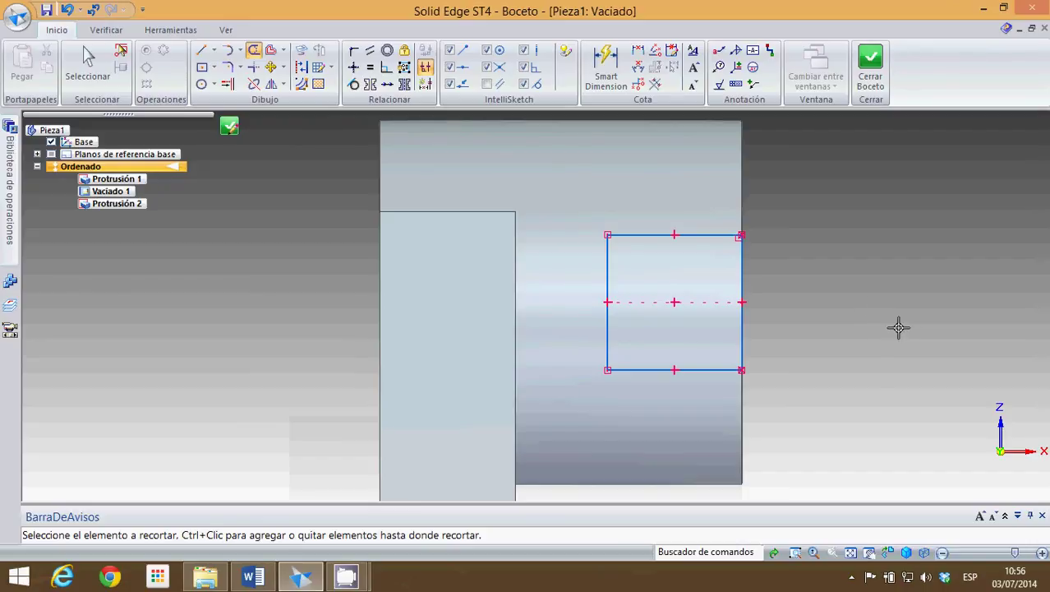
Step: Dimension the notch rectangle's height along the cylinder's end edge and set it to 16 mm
click(617, 89)
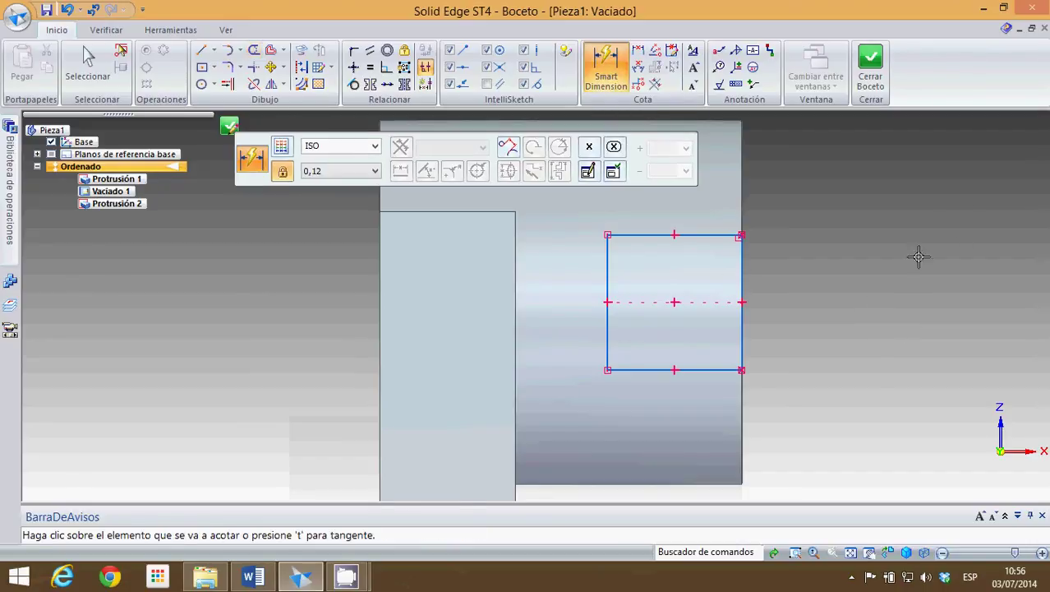
click(742, 287)
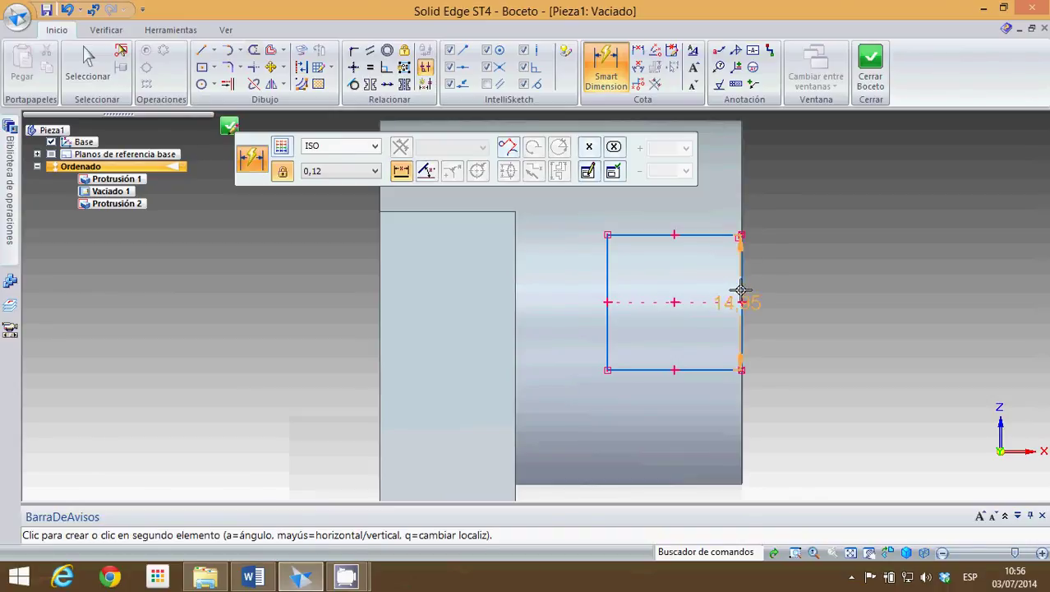
click(829, 281)
text(1)
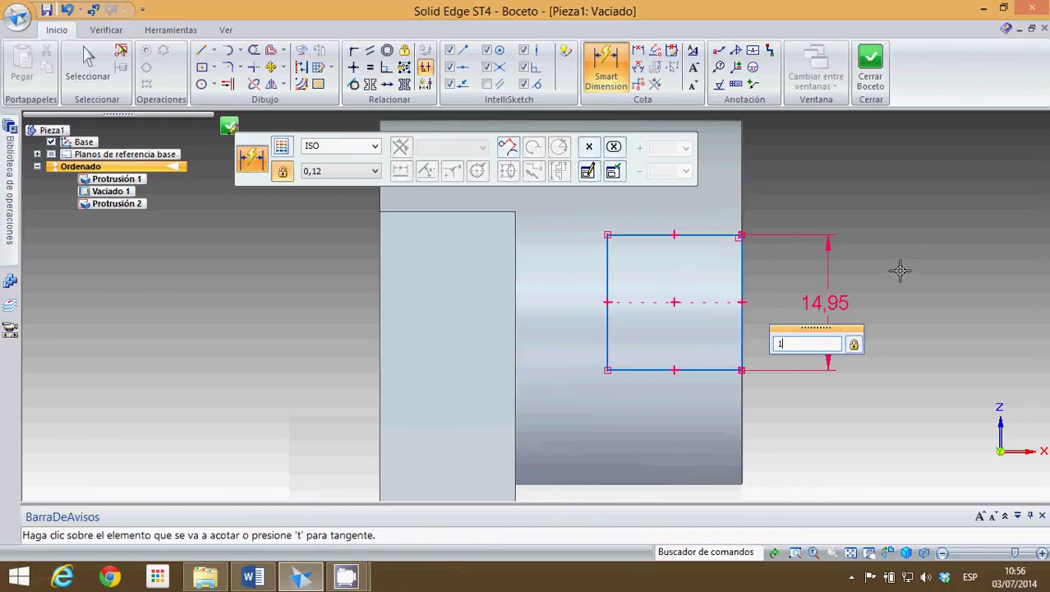
text(6)
key(Return)
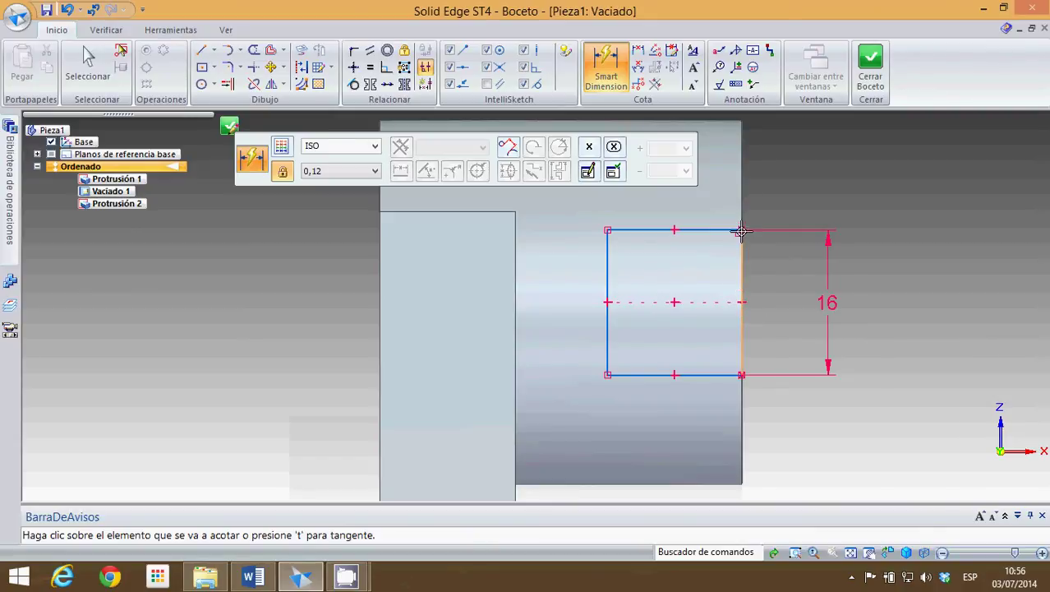
Step: Dimension the notch rectangle's depth, check it against the Word drawing, and set it to 14 mm
click(712, 376)
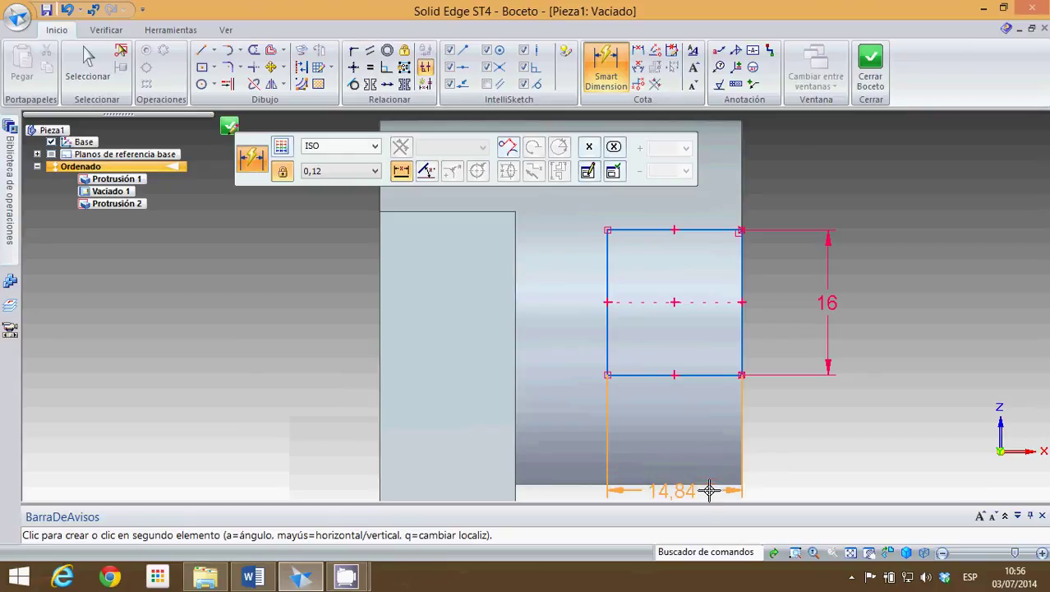
click(713, 432)
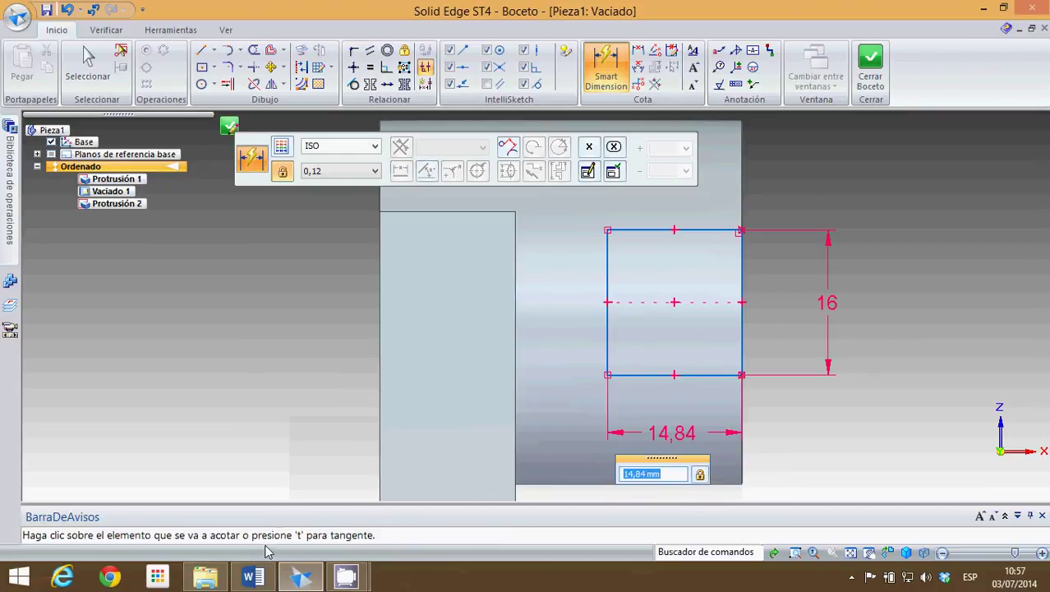
click(253, 578)
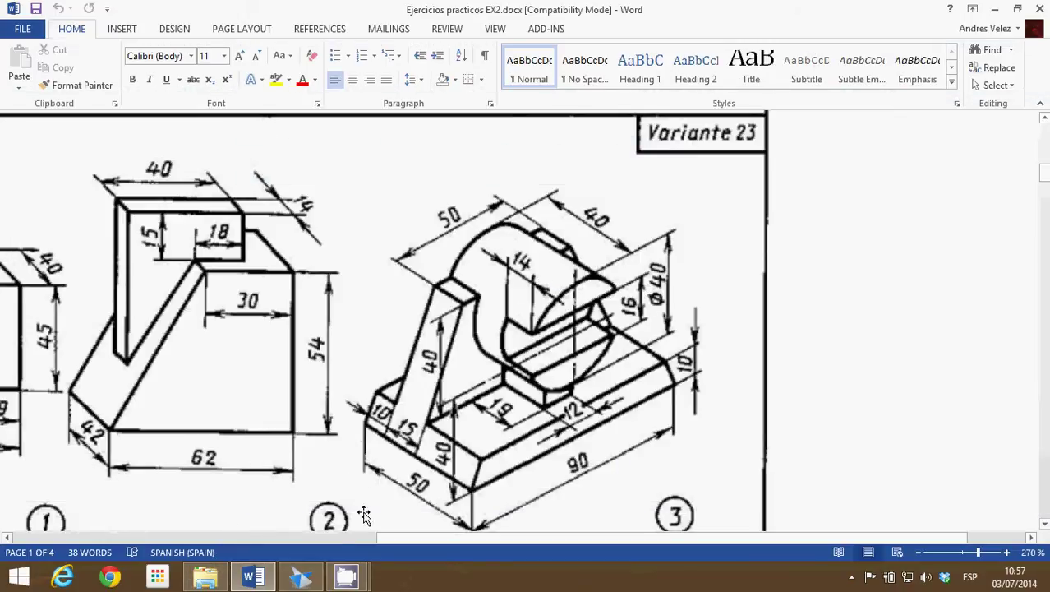
click(301, 576)
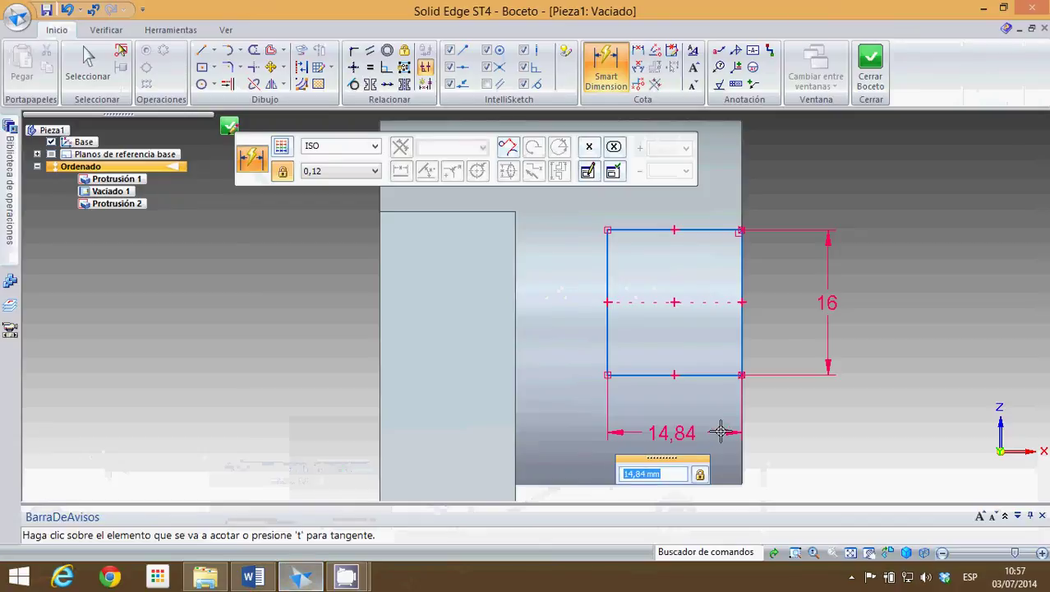
text(14)
key(Return)
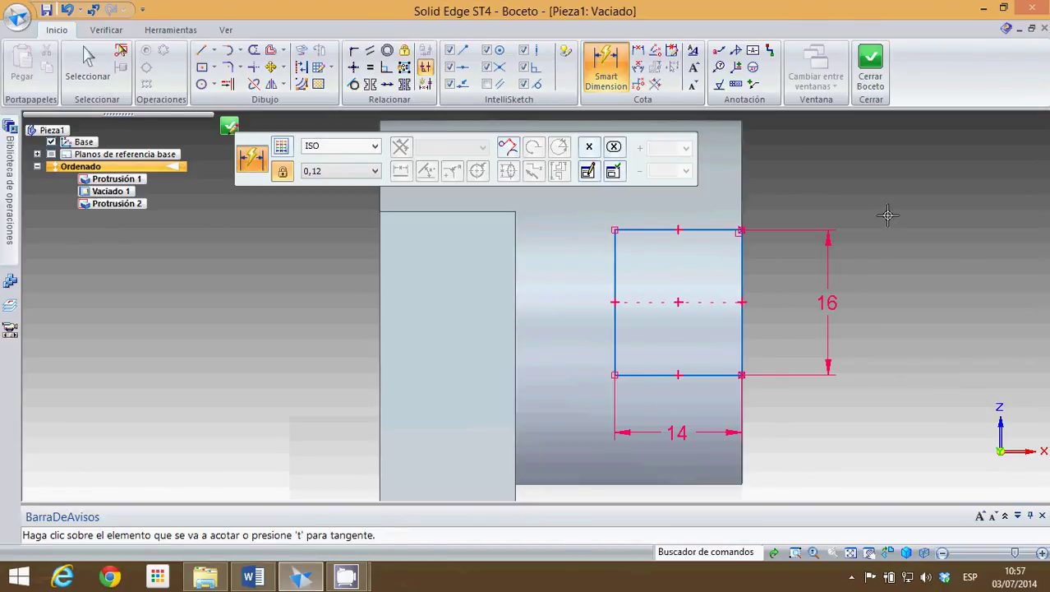
Step: Close the sketch and cut the notch through the full width of the cylinder's free end
click(871, 58)
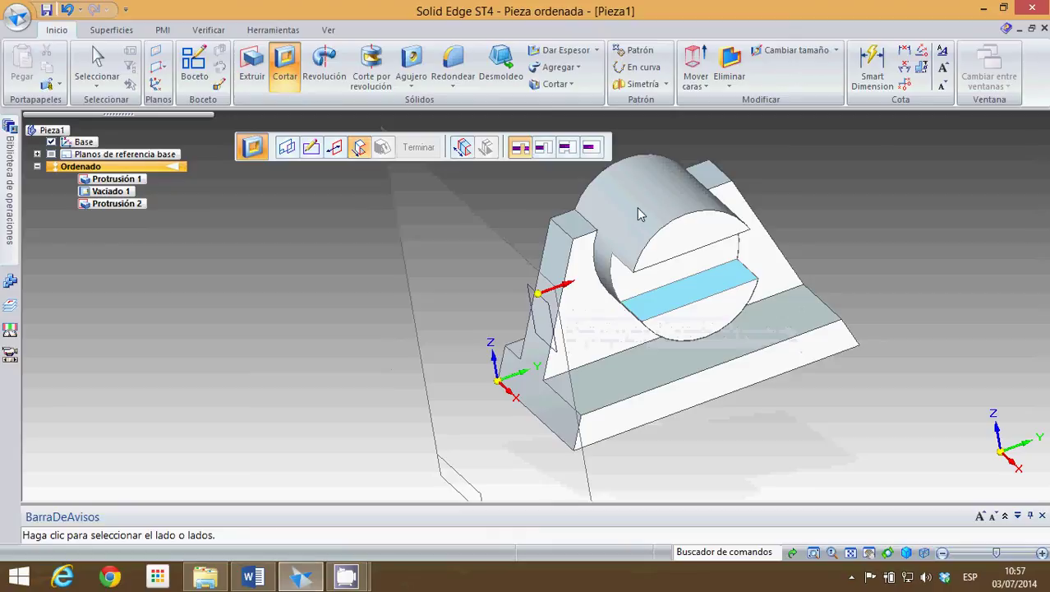
click(848, 194)
key(alt+f)
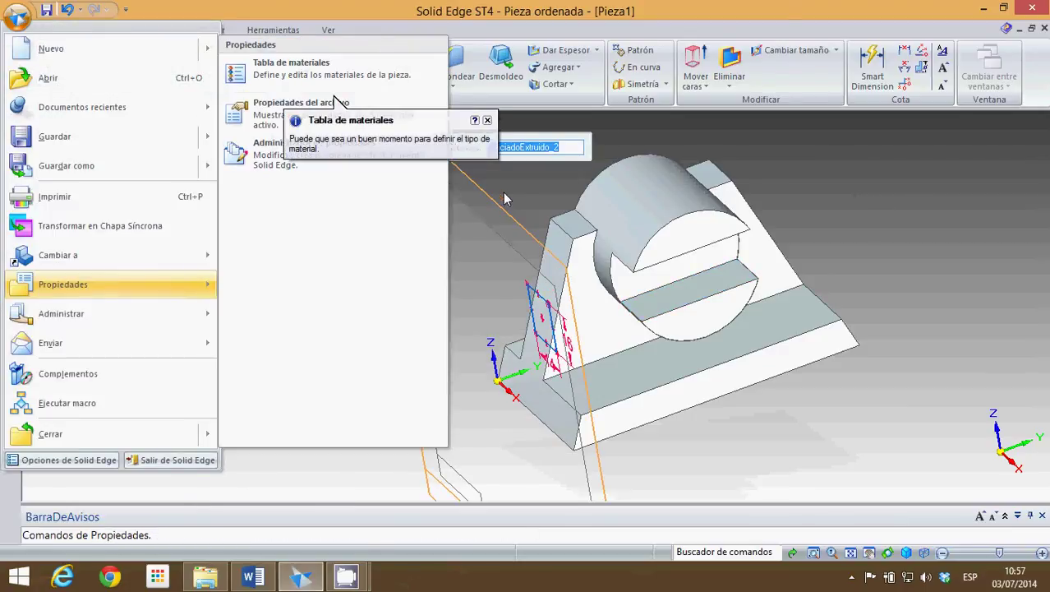
key(Escape)
click(418, 149)
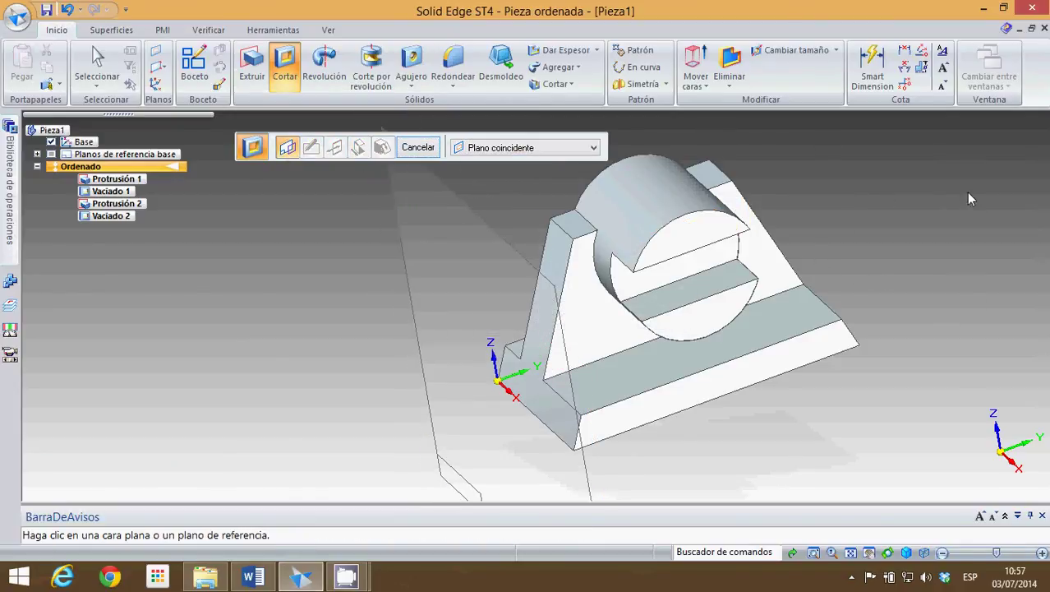
Step: Study the block under the cylinder in the Word drawing, and start an extrusion sketch in Solid Edge on the base's top face
middle_drag(969, 198, 978, 210)
mouse_move(780, 178)
middle_down()
mouse_move(846, 190)
mouse_move(765, 171)
mouse_move(857, 169)
mouse_move(773, 175)
middle_up()
key(alt+Tab)
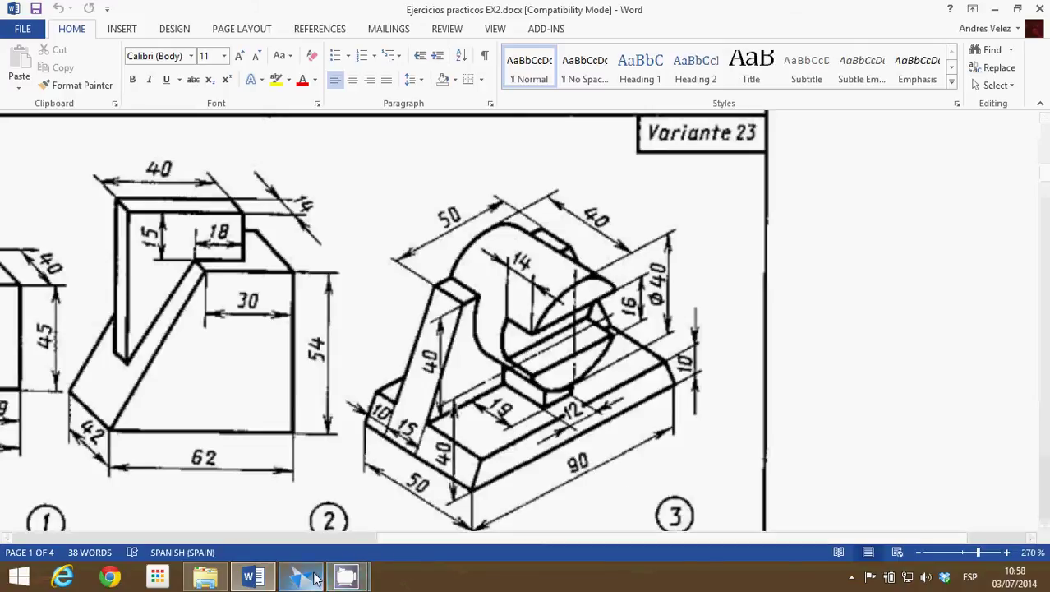
mouse_move(326, 575)
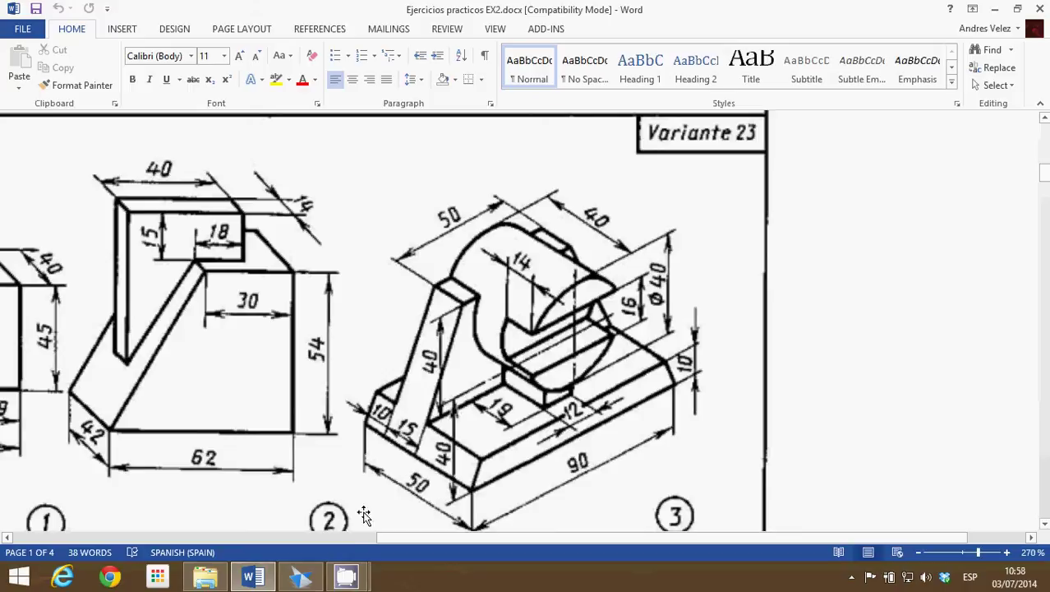
click(311, 581)
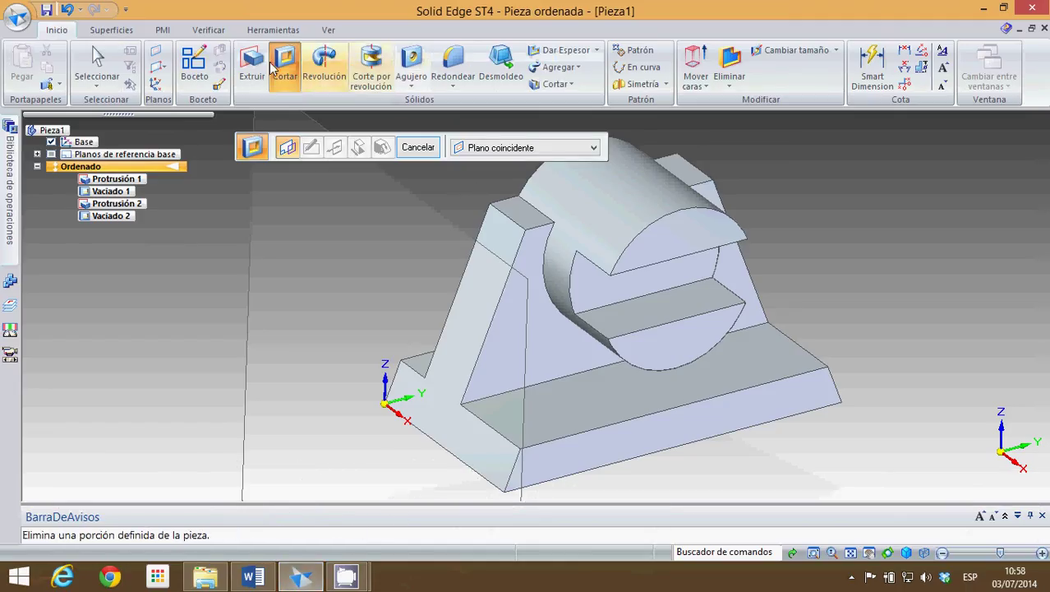
click(620, 406)
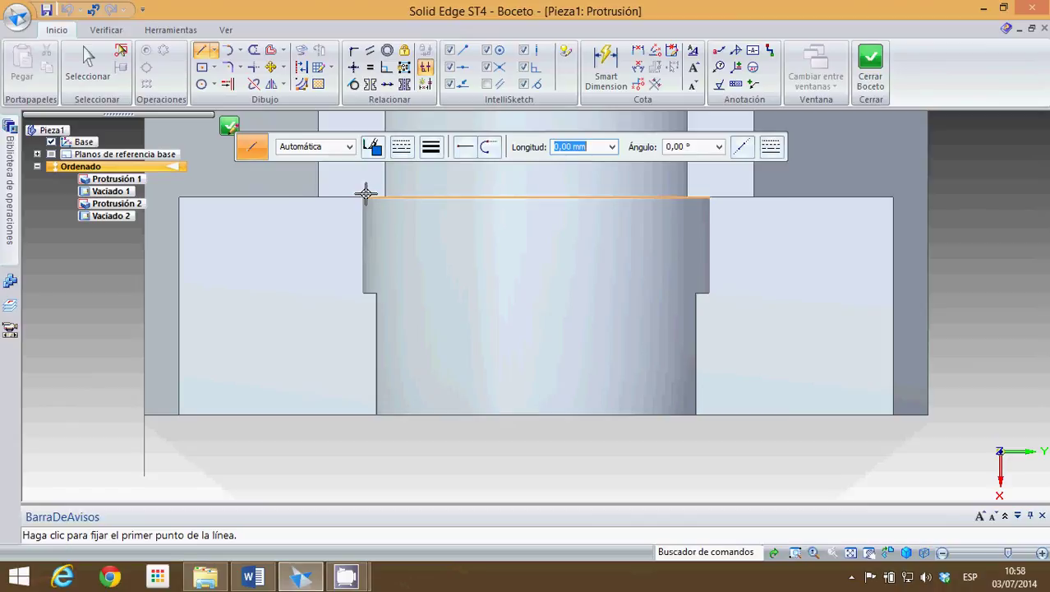
Step: Draw a center rectangle about 16.9 by 34 mm, centered on the midpoint of the upright's lower front edge
click(203, 72)
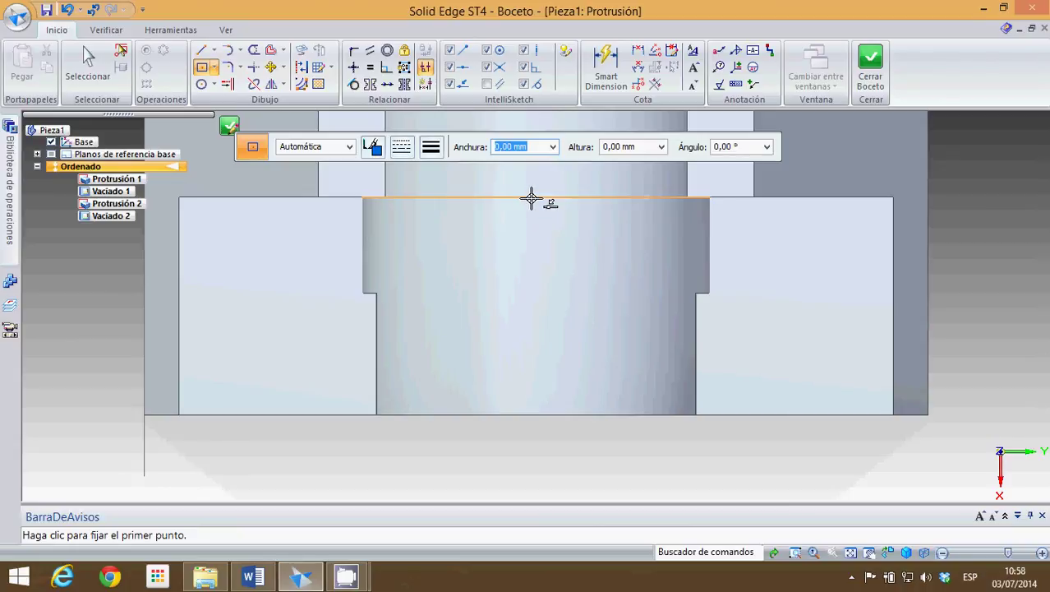
click(537, 198)
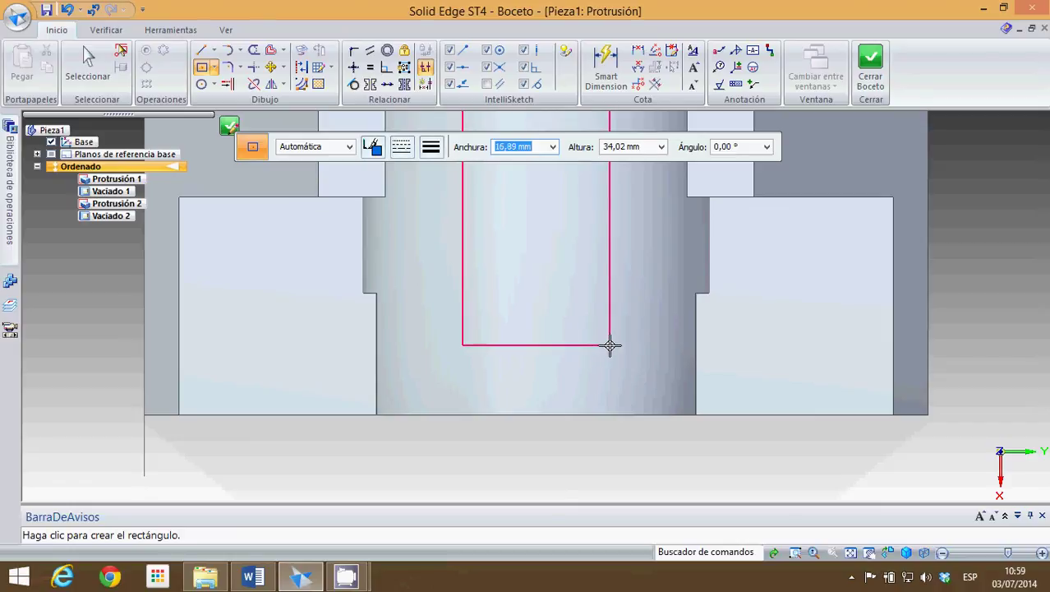
click(610, 345)
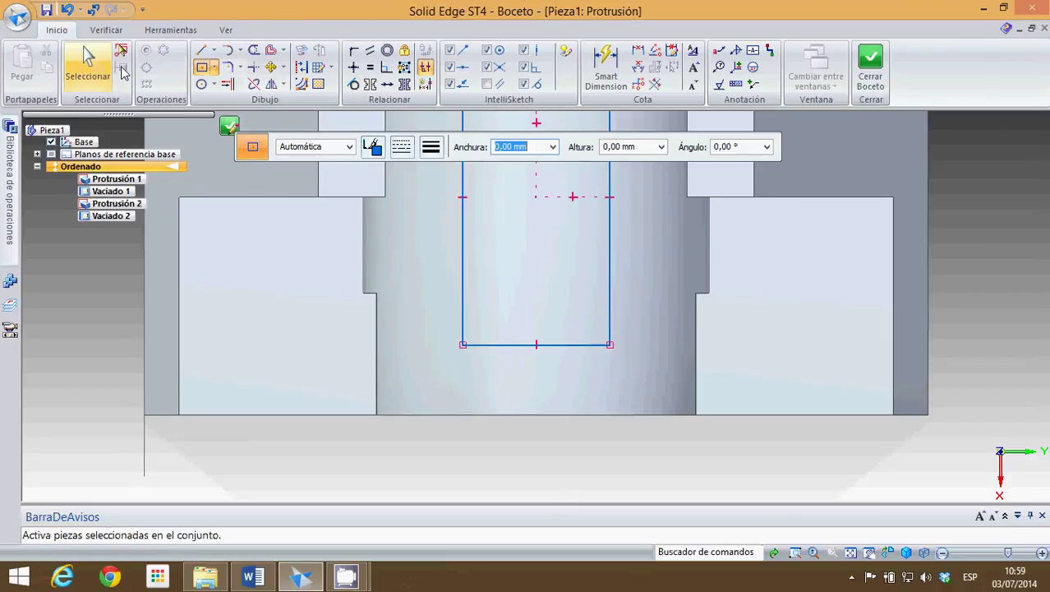
Step: Draw a horizontal line across the middle of the rectangle, along the upright's lower front edge
click(202, 50)
click(463, 197)
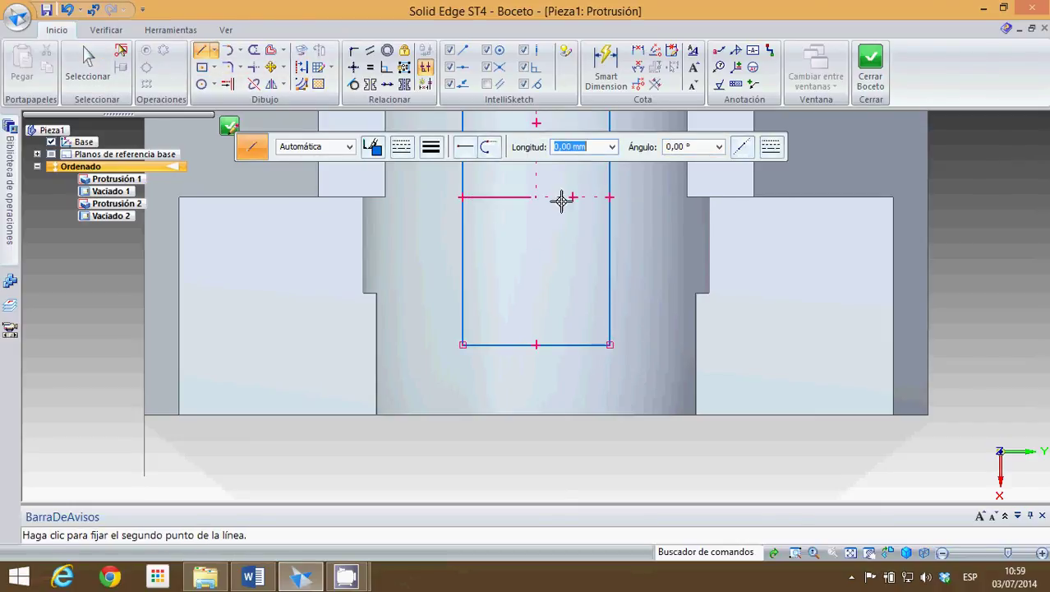
click(612, 197)
right_click(753, 331)
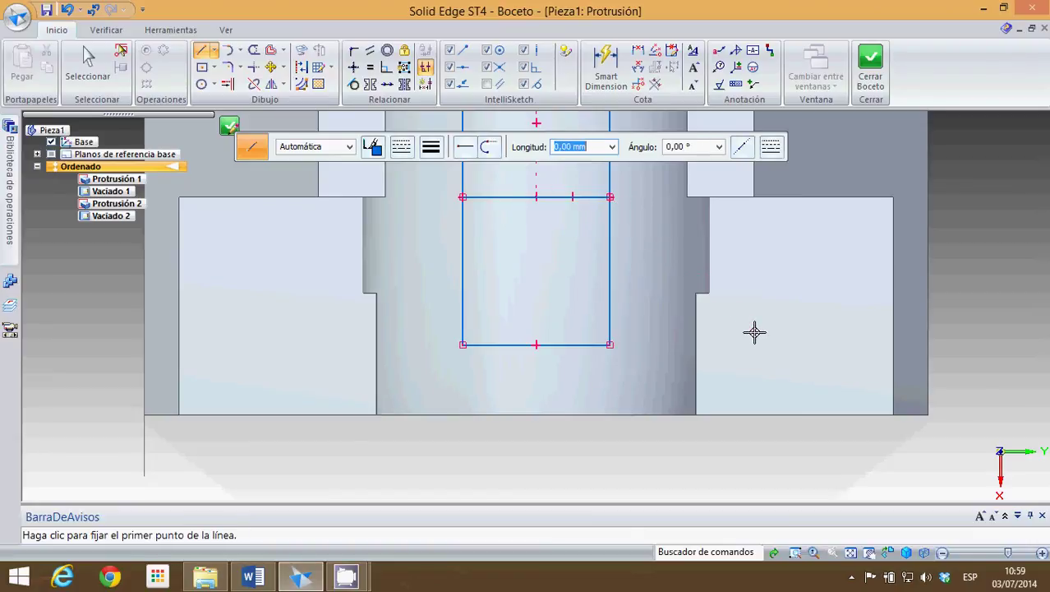
Step: Trim away the half of the rectangle that lies behind the upright's front edge
scroll(753, 331, down, 3)
scroll(750, 216, up, 2)
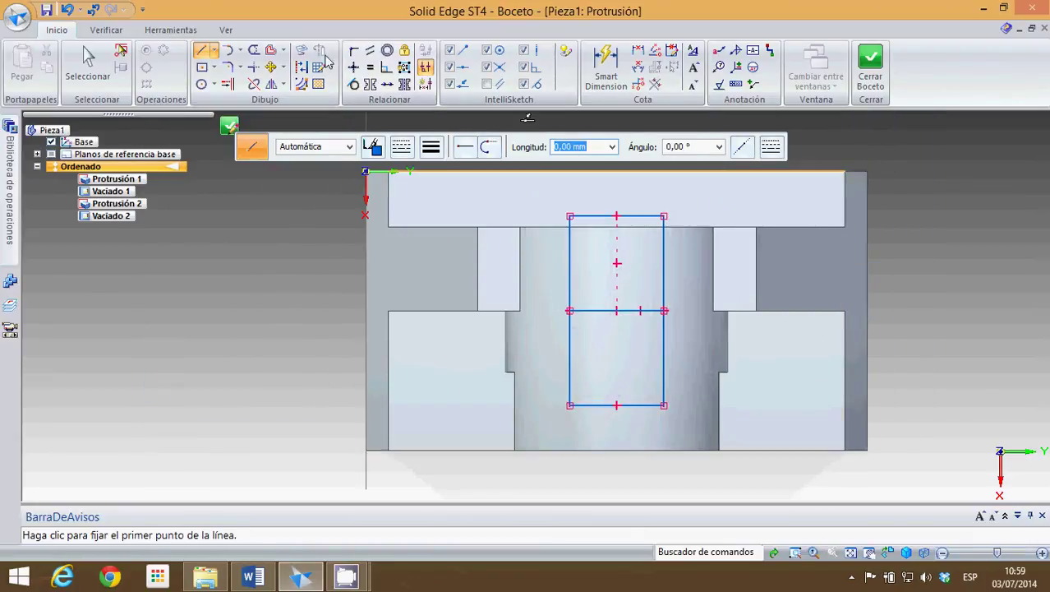
click(254, 50)
click(642, 217)
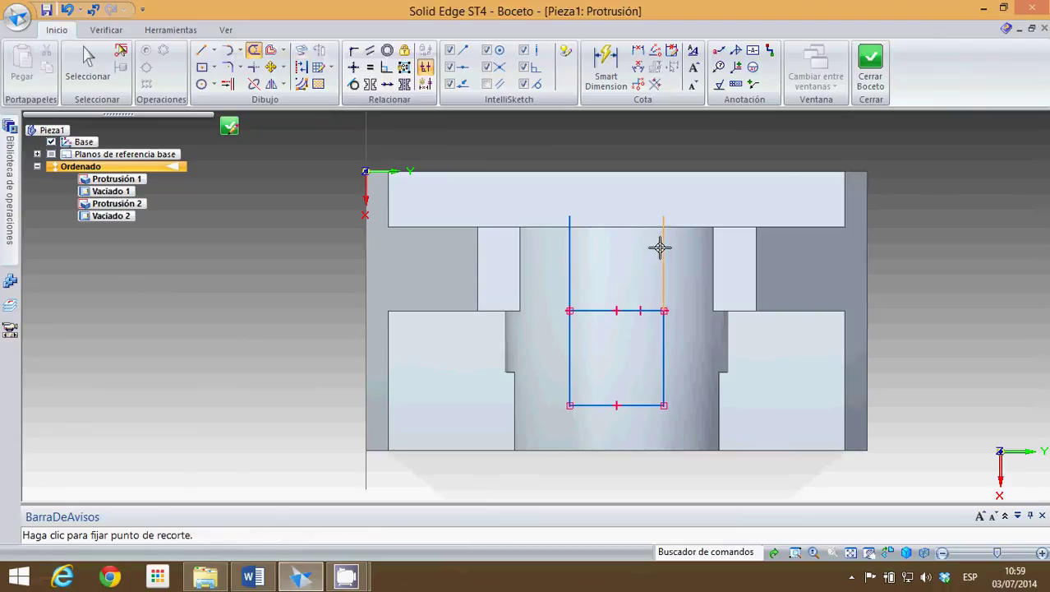
click(665, 248)
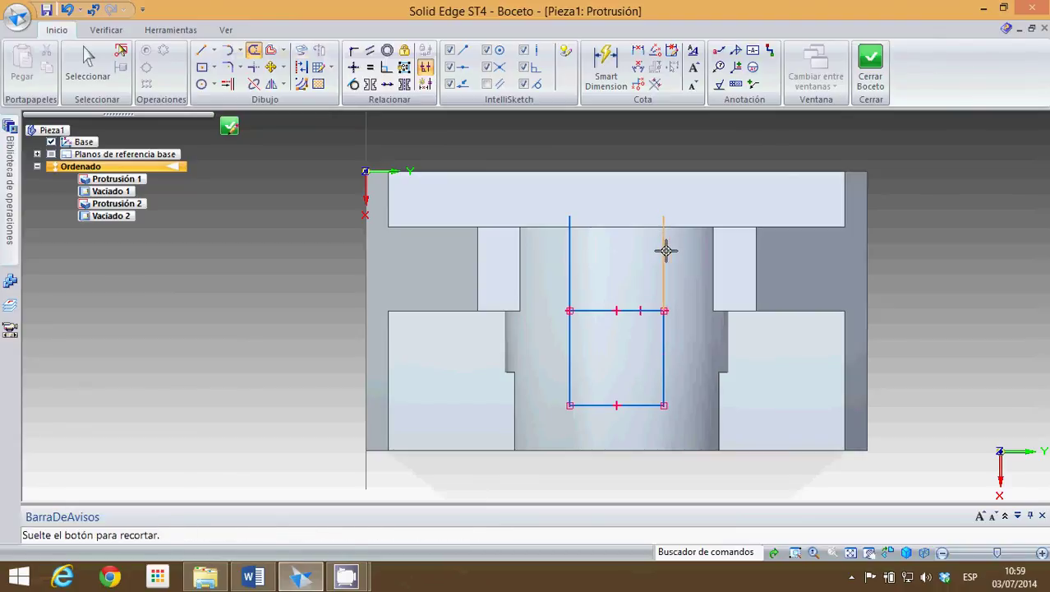
click(568, 256)
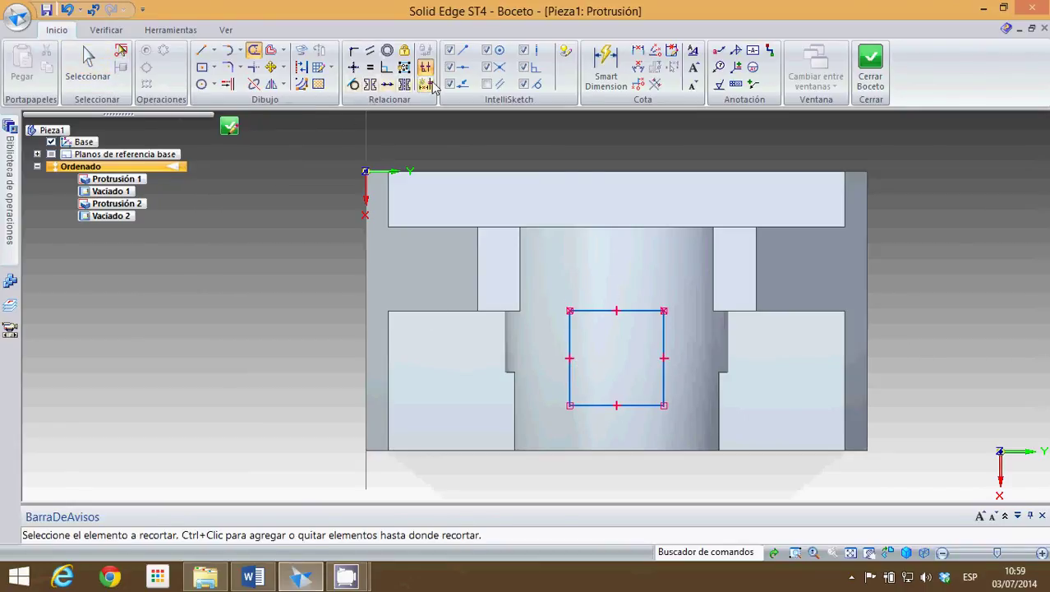
Step: Check the block's dimensions in the Word drawing, and dimension the remaining rectangle's width in Solid Edge as 12 mm
click(253, 575)
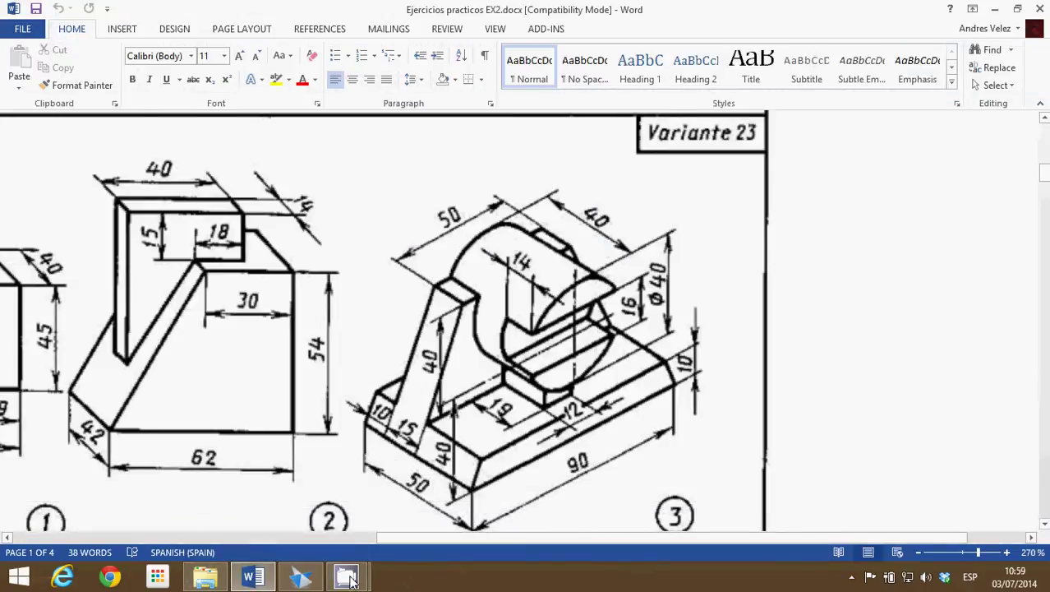
click(300, 582)
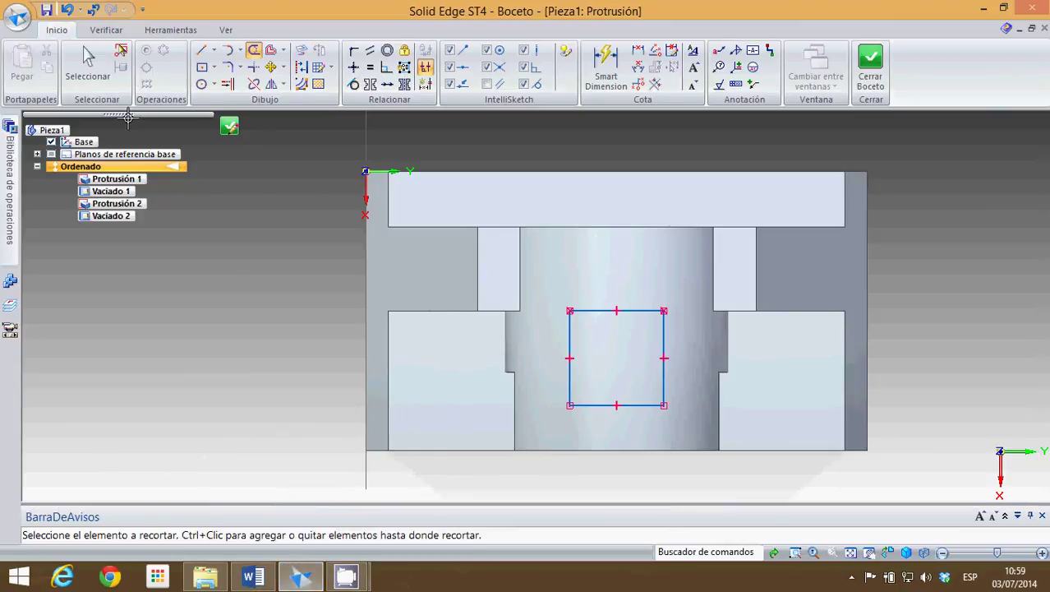
click(606, 72)
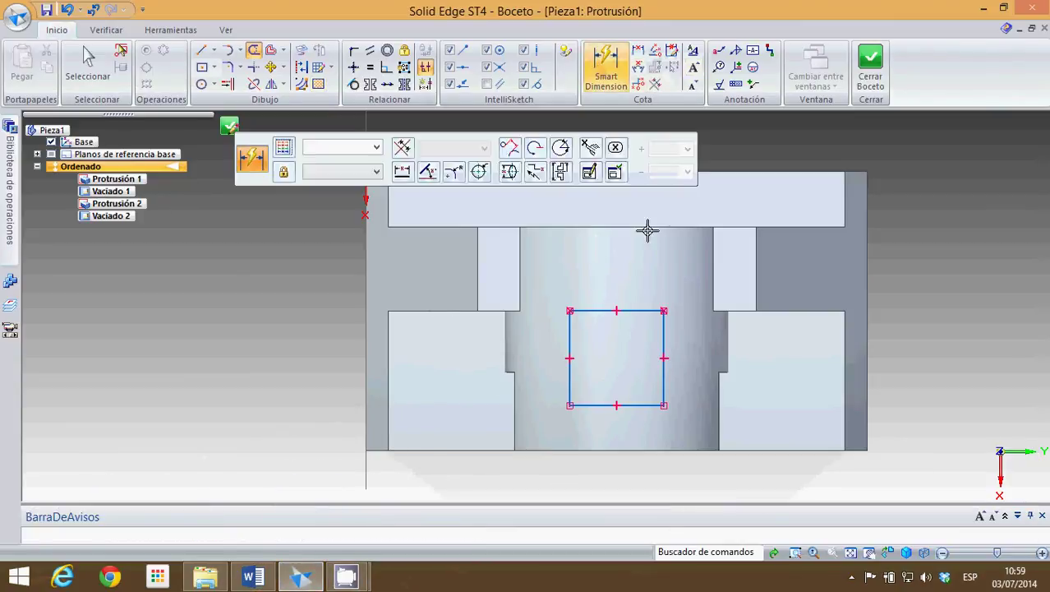
click(641, 406)
click(623, 480)
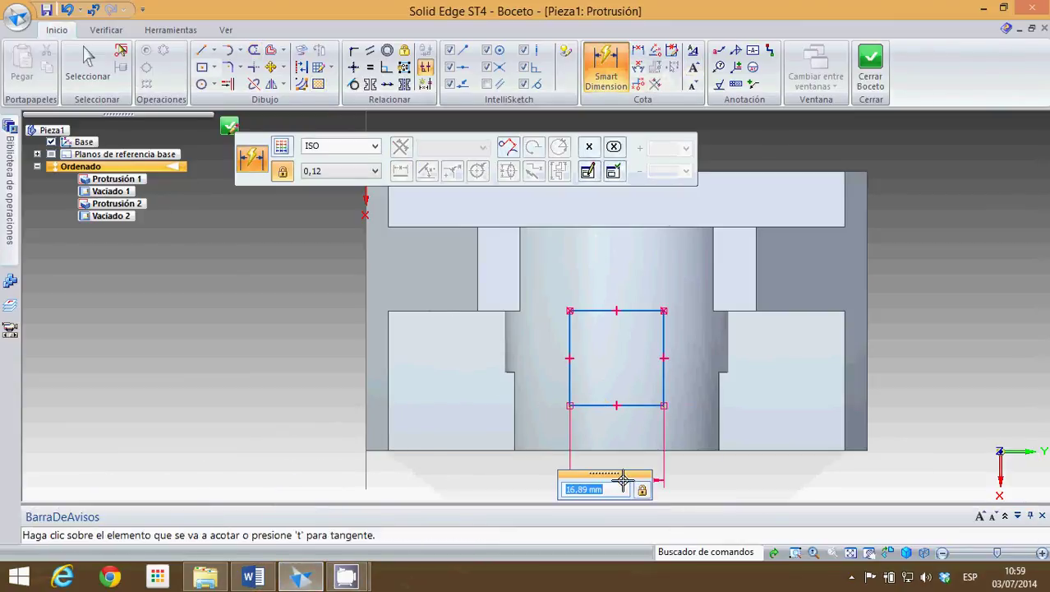
text(12)
key(Return)
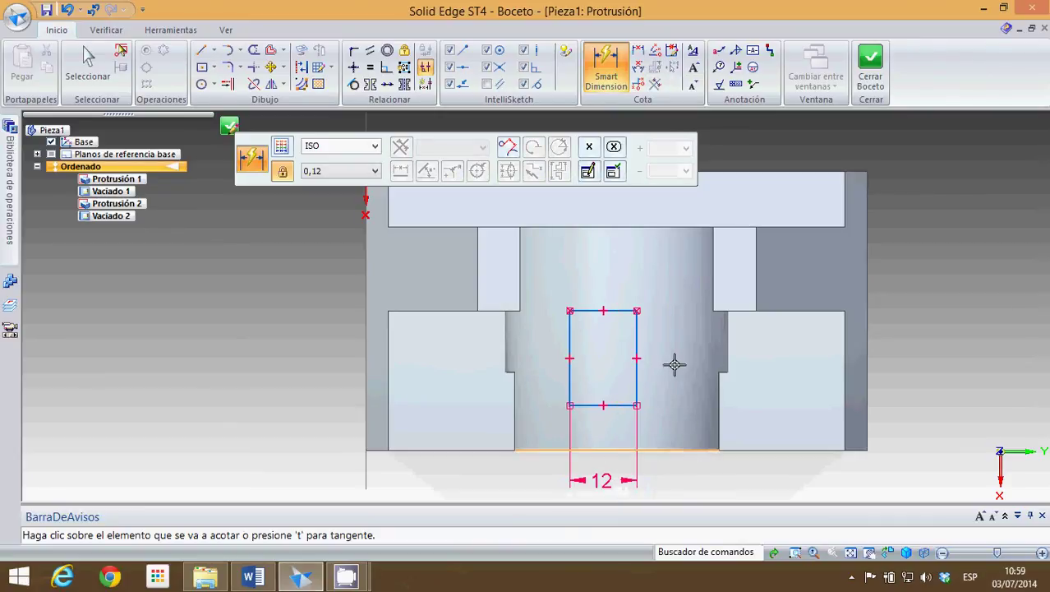
Step: Dimension the rectangle's length away from the upright and set it to 19 mm
click(637, 346)
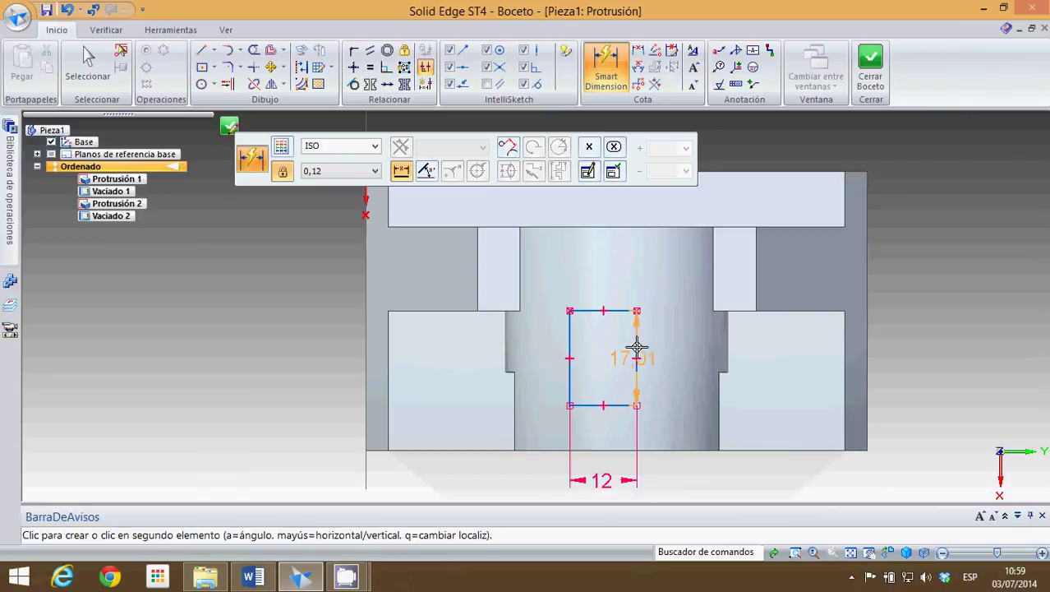
click(757, 349)
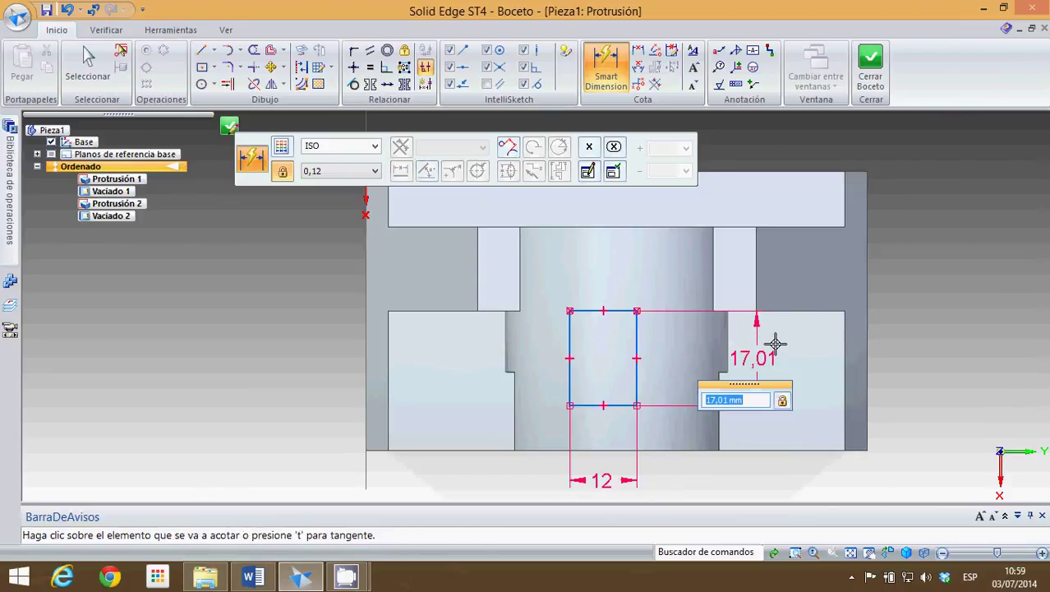
text(19)
key(Return)
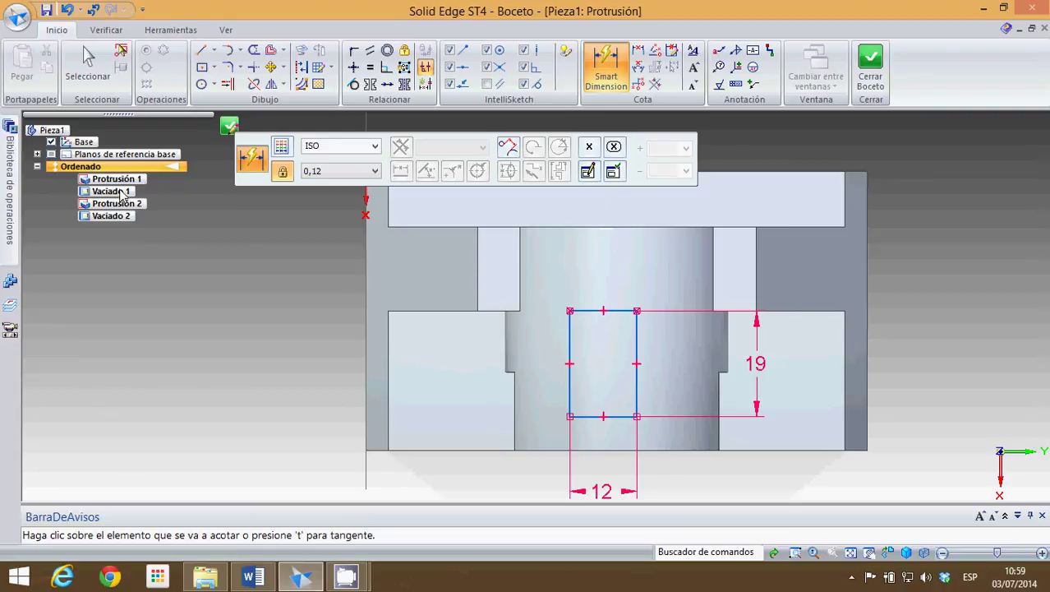
Step: Draw a vertical center line across the base, joining the midpoints of its two long edges
click(213, 51)
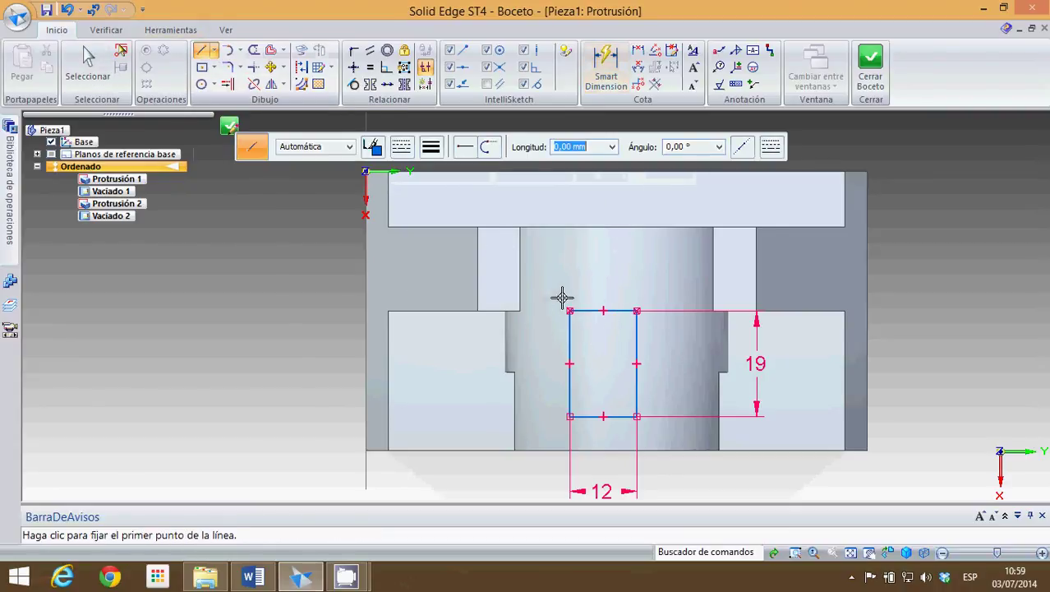
click(617, 171)
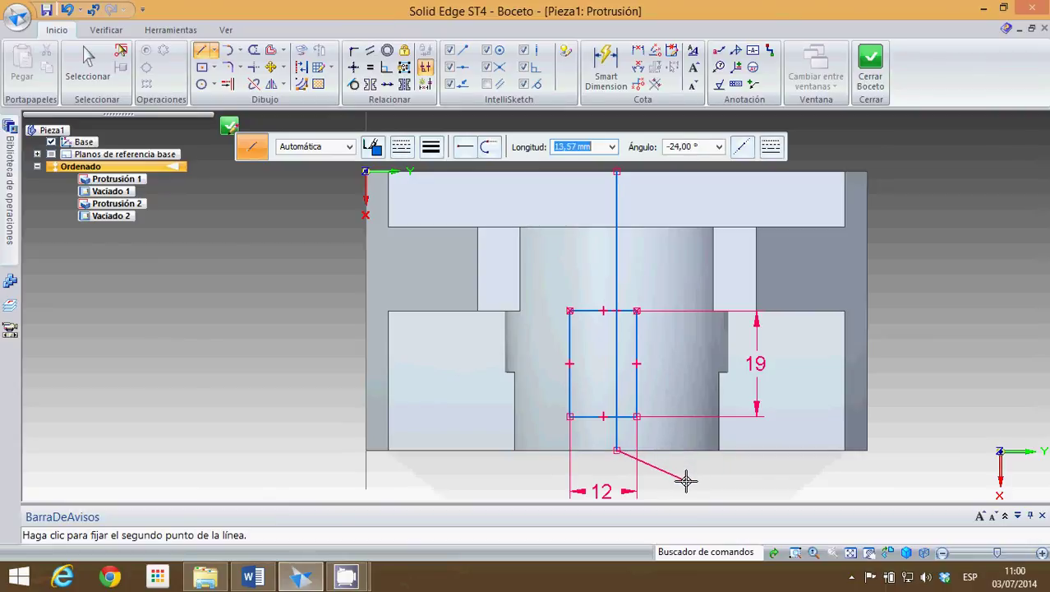
key(Escape)
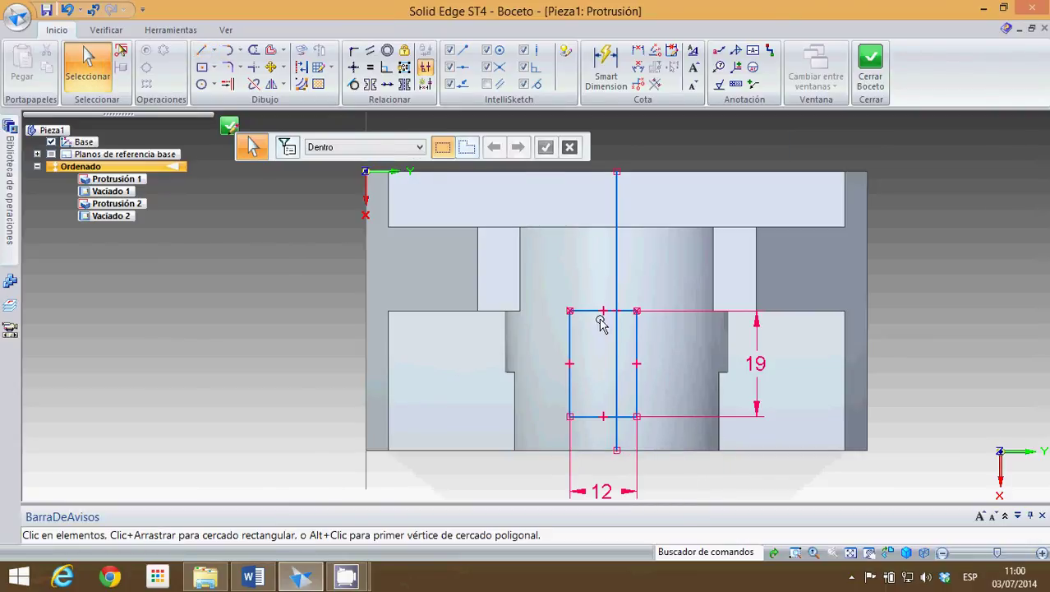